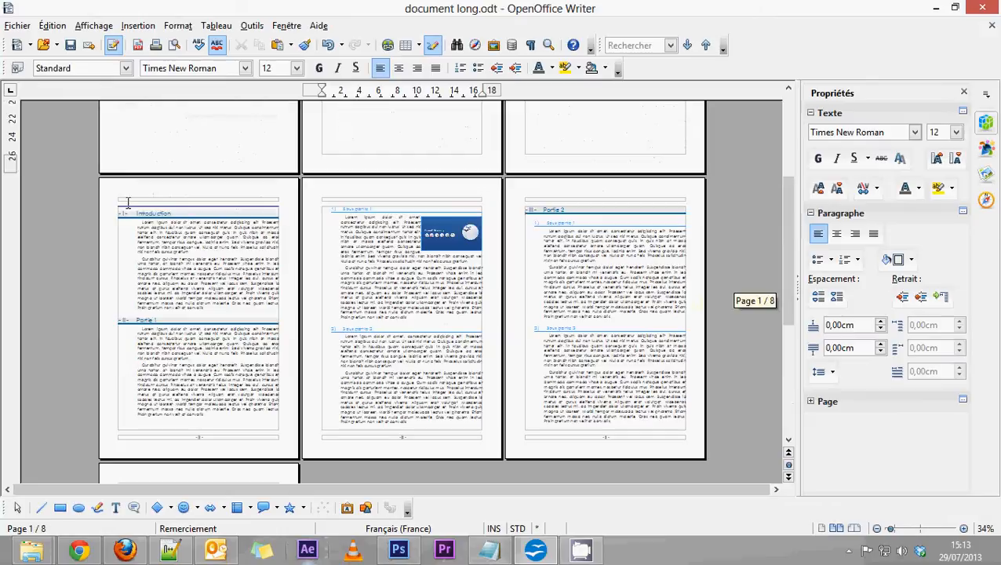
Review the document's page overview, from the blank opening pages and table of contents to the Introduction, Partie and Conclusion sections
{"action": "scroll", "coordinate": [335, 312], "scroll_direction": "down", "scroll_amount": 1}
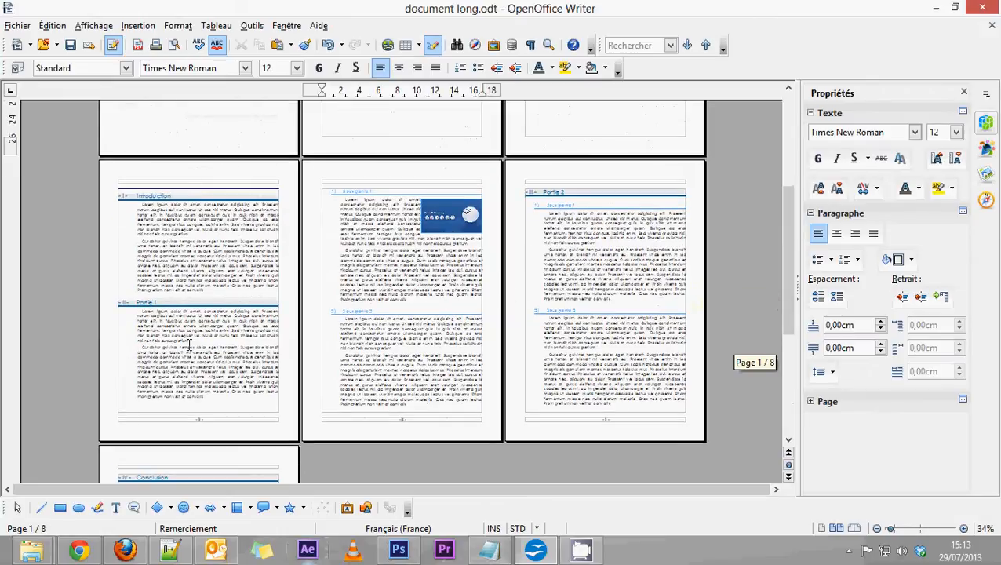
{"action": "scroll", "coordinate": [547, 290], "scroll_direction": "down", "scroll_amount": 3}
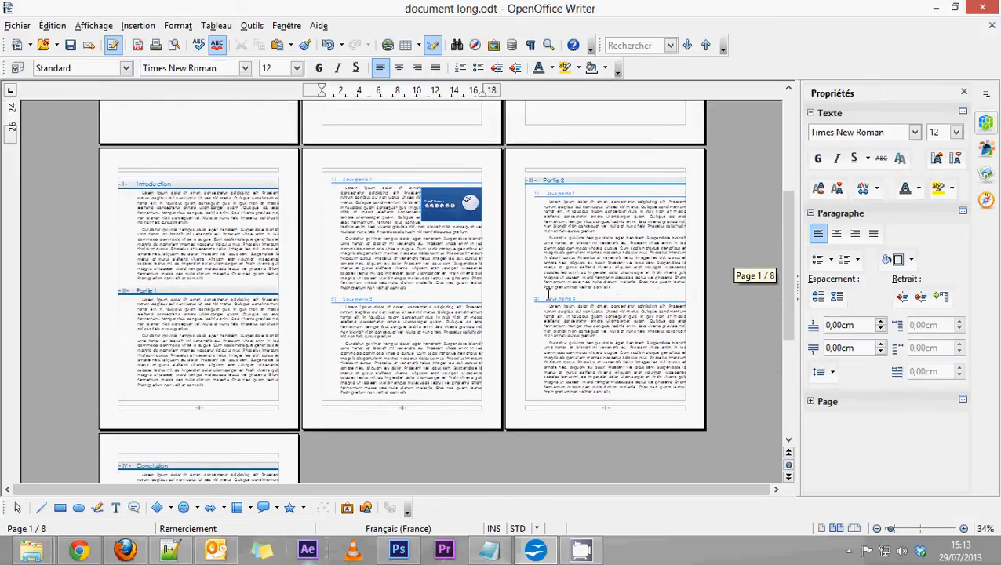
{"action": "scroll", "coordinate": [451, 328], "scroll_direction": "up", "scroll_amount": 10}
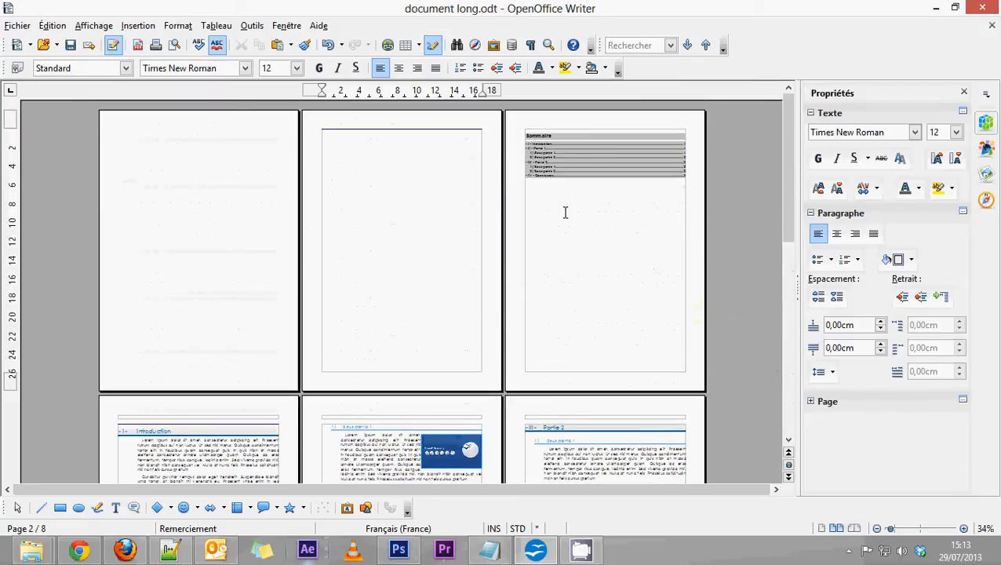
{"action": "left_click", "coordinate": [568, 241]}
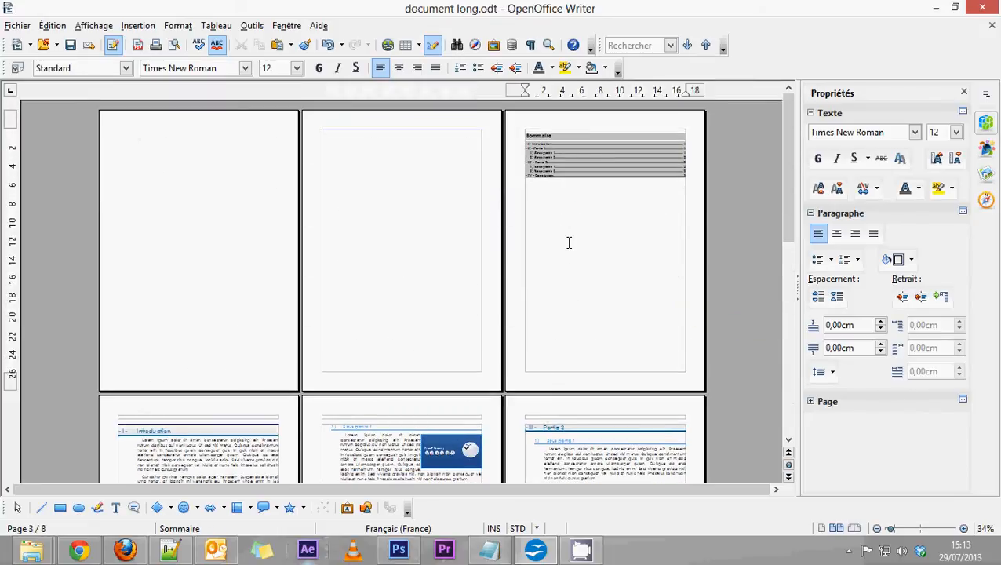
{"action": "left_click", "coordinate": [356, 131]}
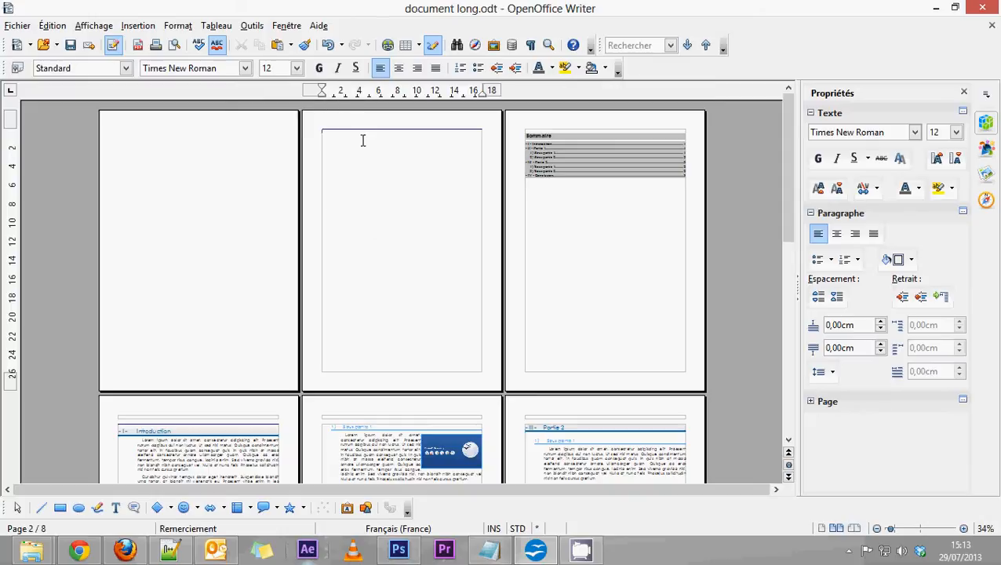
{"action": "left_click", "coordinate": [216, 169]}
Place the cursor on the blank second page and enlarge that page to 84%
{"action": "left_click", "coordinate": [348, 162]}
{"action": "left_click", "coordinate": [963, 527]}
{"action": "left_click", "coordinate": [963, 527]}
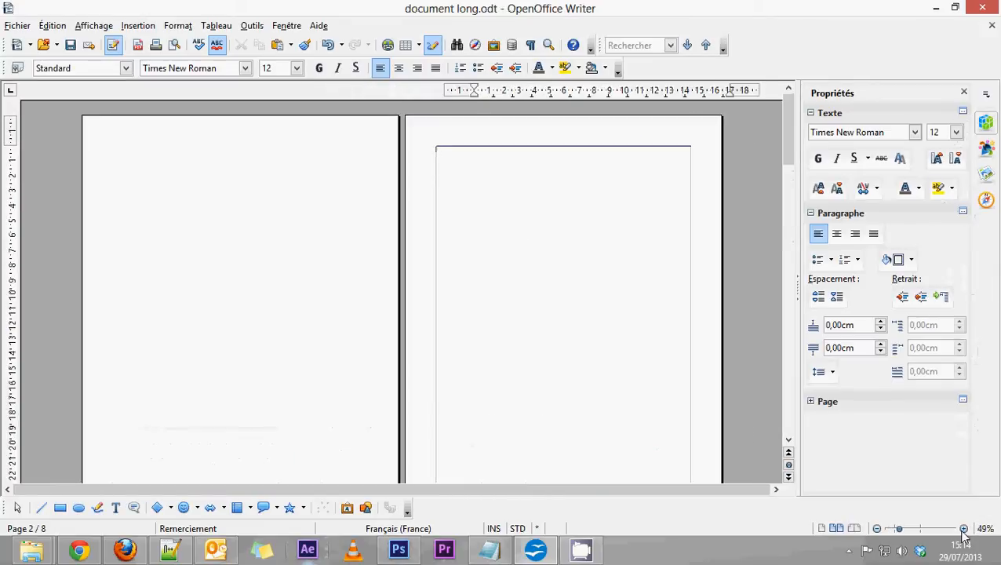
{"action": "left_click", "coordinate": [963, 528]}
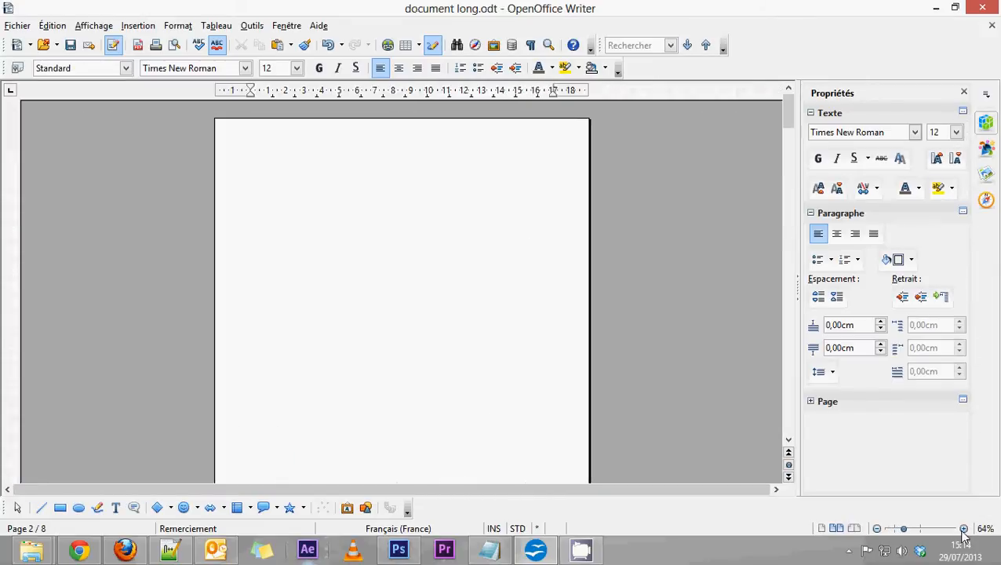
{"action": "left_click", "coordinate": [963, 527]}
{"action": "left_click", "coordinate": [962, 528]}
{"action": "left_click", "coordinate": [963, 528]}
{"action": "scroll", "coordinate": [340, 375], "scroll_direction": "down", "scroll_amount": 5}
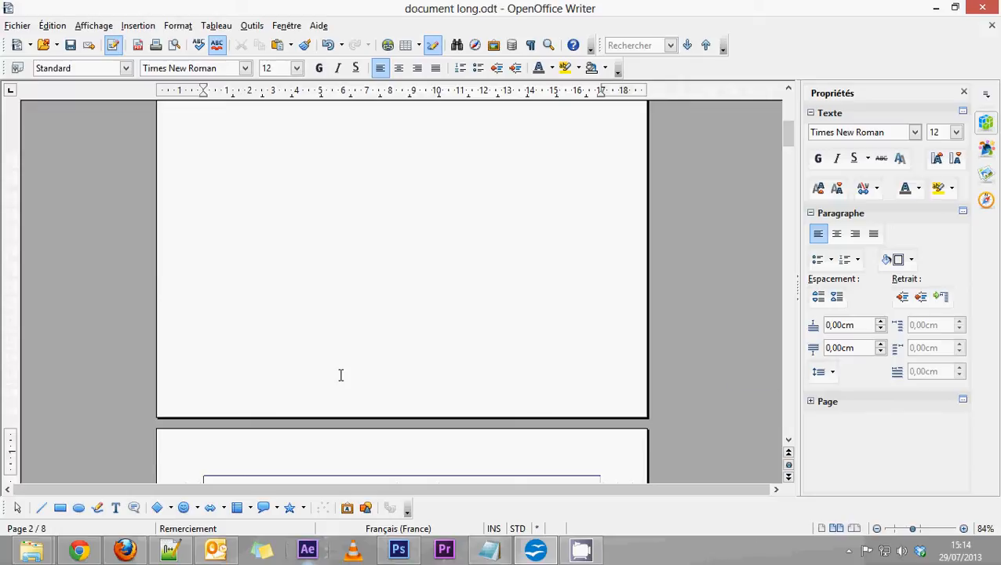
{"action": "scroll", "coordinate": [341, 375], "scroll_direction": "down", "scroll_amount": 5}
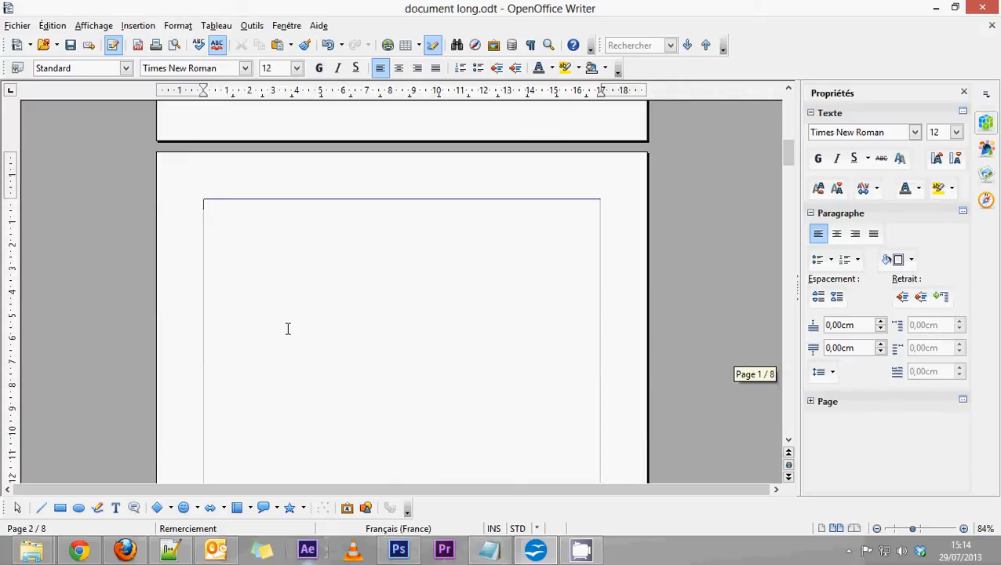
Hide the drawing functions and display them again
{"action": "left_click", "coordinate": [433, 45]}
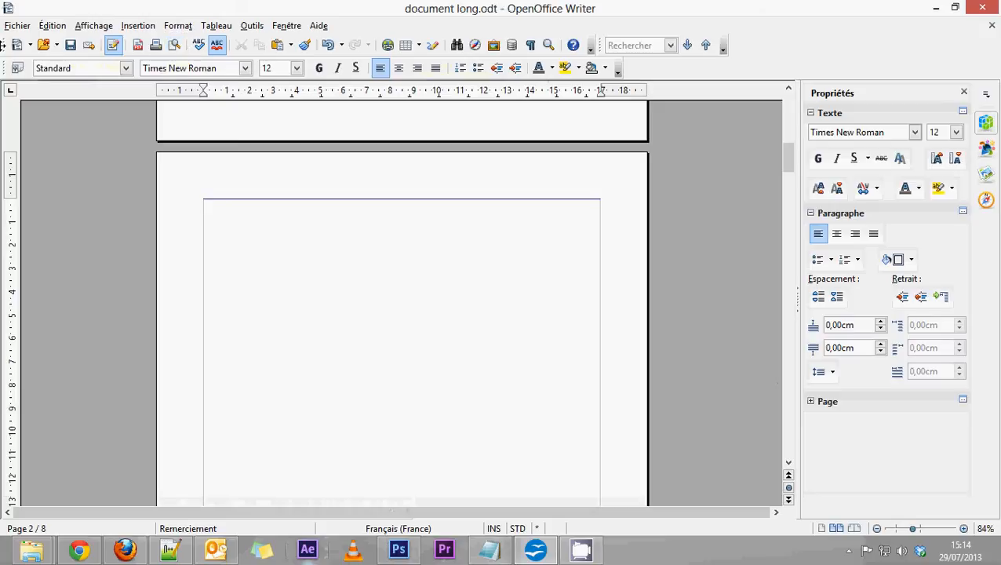
{"action": "left_click", "coordinate": [434, 47]}
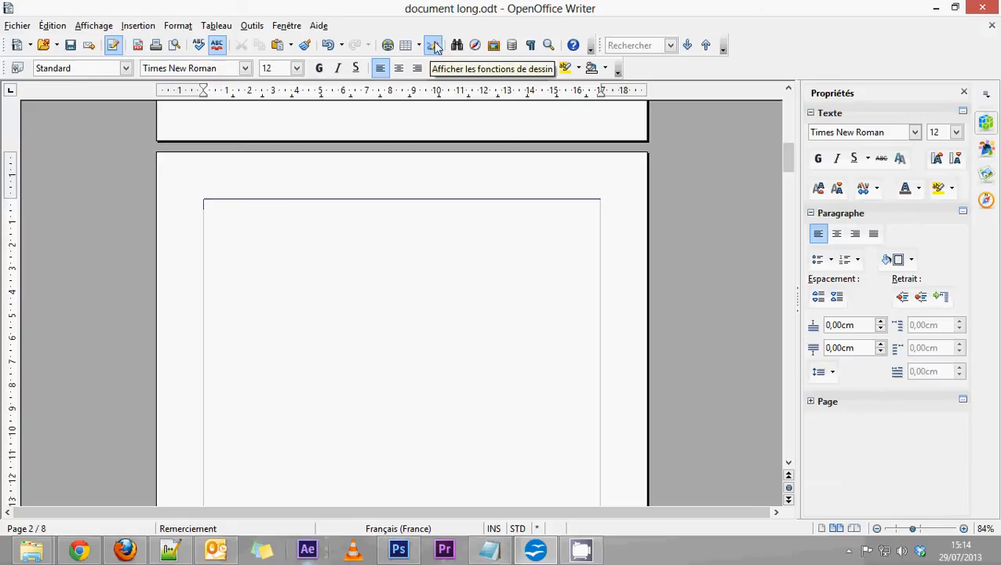
{"action": "left_click", "coordinate": [435, 47]}
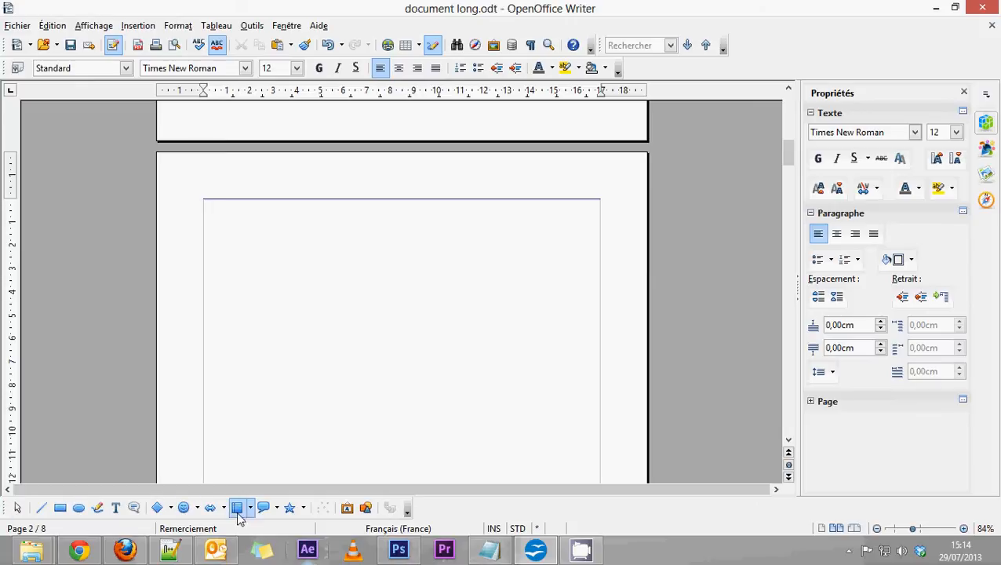
Draw a text box about 16 × 6.5 cm in the lower half of page 2 and enter "Remerciement"
{"action": "left_click", "coordinate": [80, 508]}
{"action": "left_click", "coordinate": [115, 508]}
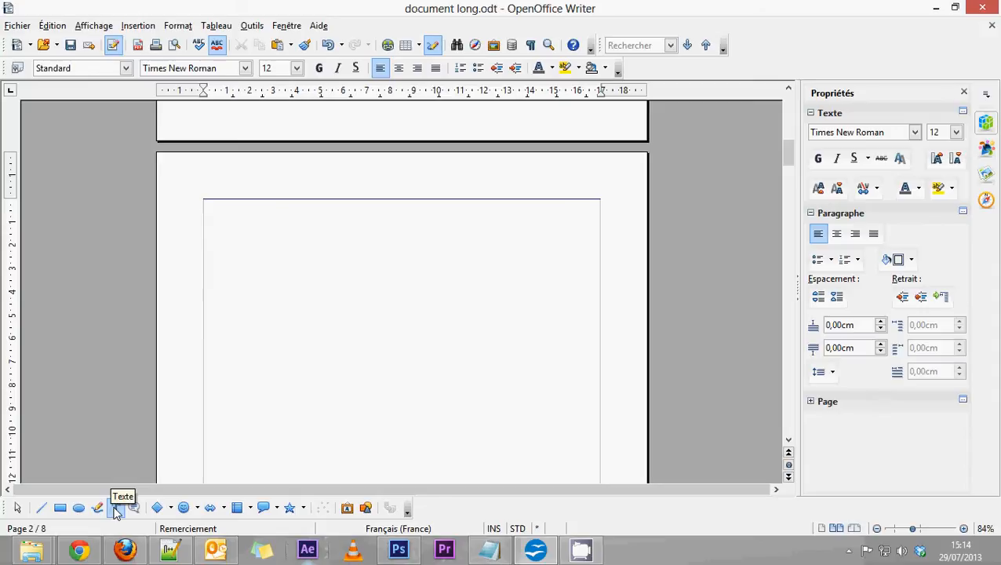
{"action": "scroll", "coordinate": [288, 384], "scroll_direction": "down", "scroll_amount": 2}
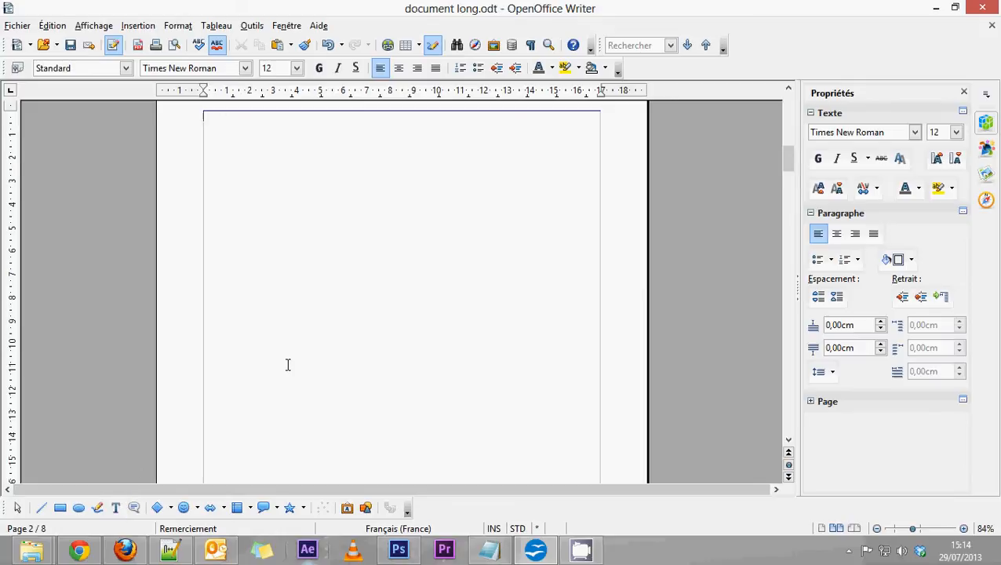
{"action": "scroll", "coordinate": [285, 363], "scroll_direction": "down", "scroll_amount": 8}
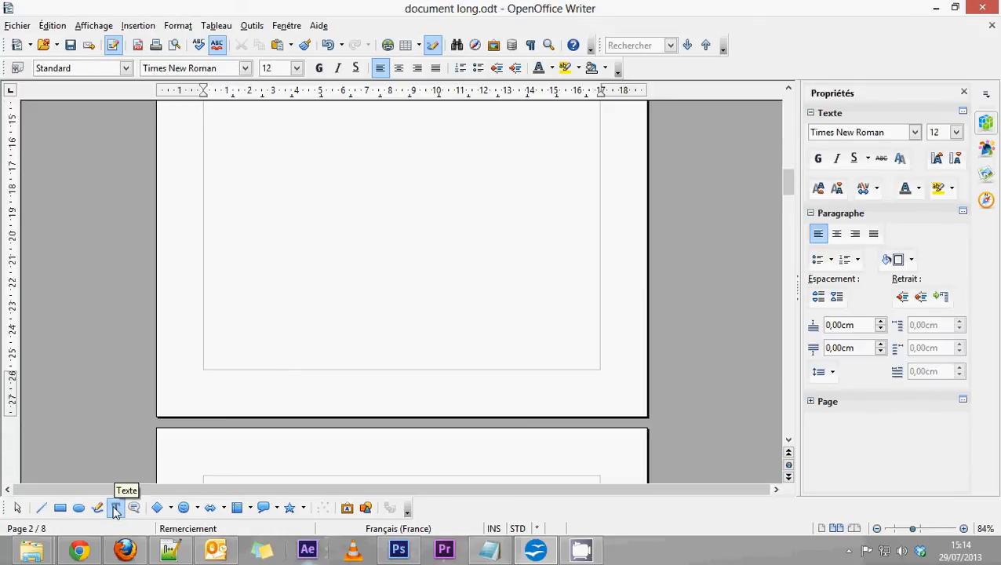
{"action": "left_click", "coordinate": [116, 508]}
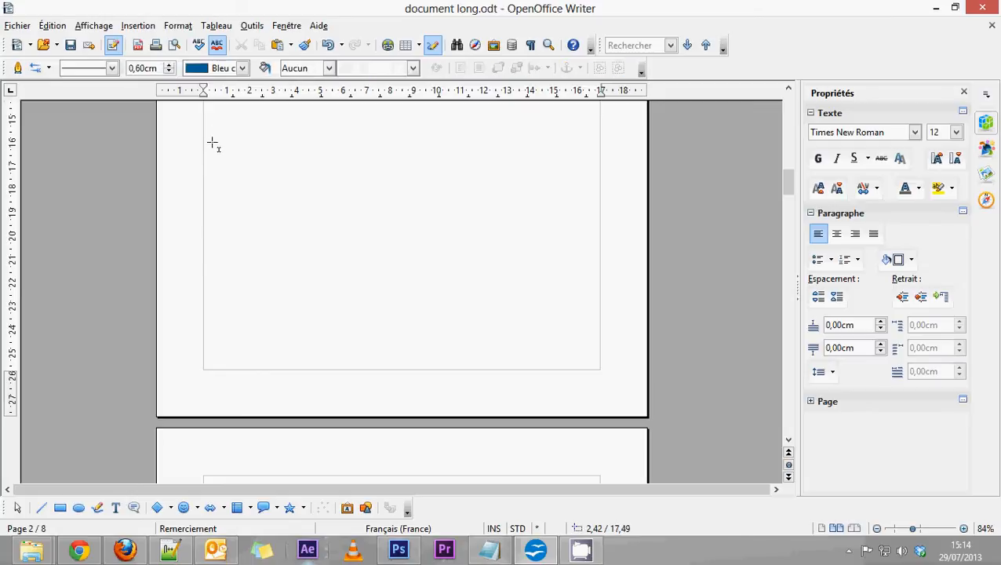
{"action": "left_click_drag", "start_coordinate": [213, 131], "coordinate": [590, 270]}
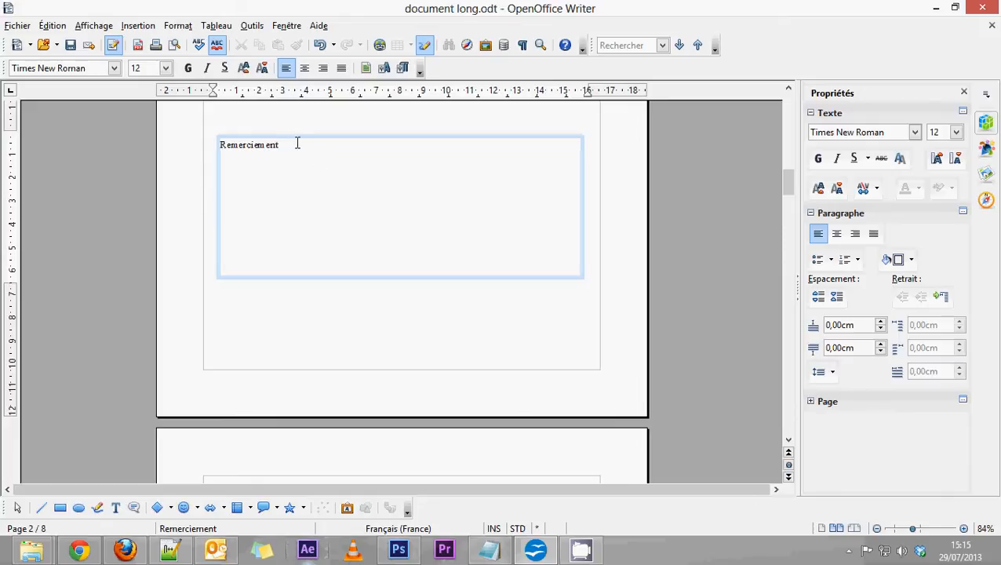
Set the font of the word "Remerciement" in the text box to Century Gothic
{"action": "left_click_drag", "start_coordinate": [296, 143], "coordinate": [69, 137]}
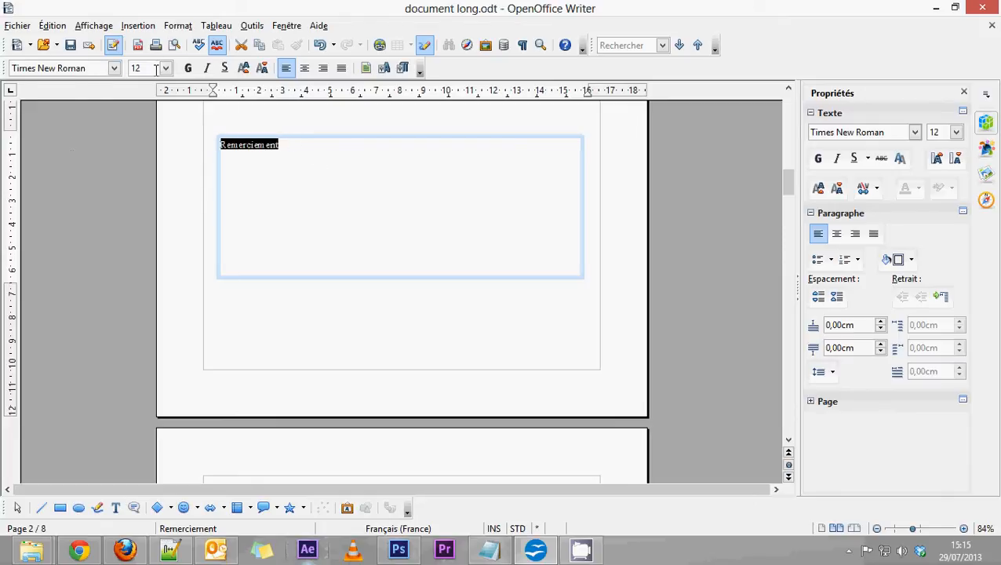
{"action": "left_click", "coordinate": [113, 68]}
{"action": "left_click_drag", "start_coordinate": [224, 256], "coordinate": [224, 96]}
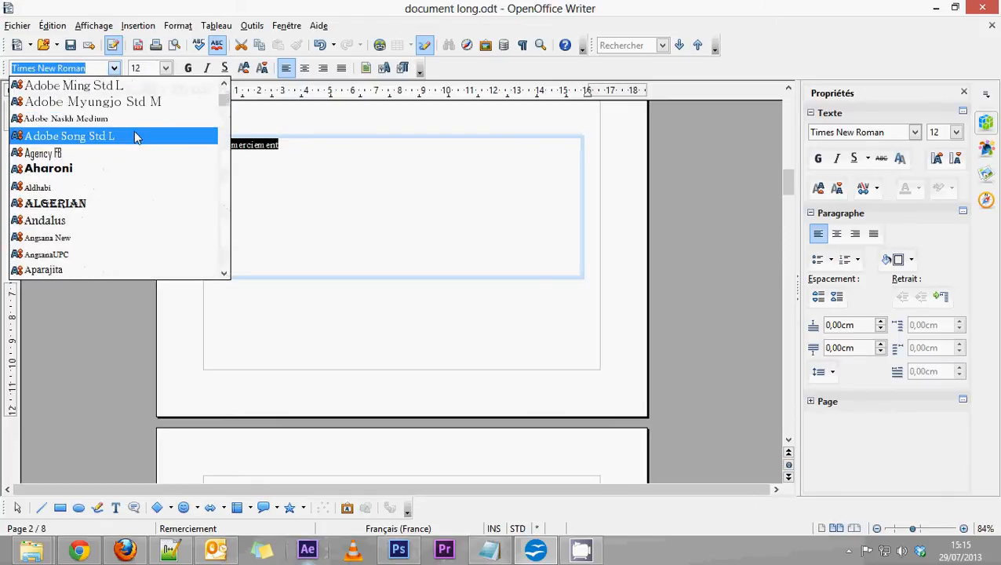
{"action": "scroll", "coordinate": [134, 137], "scroll_direction": "down", "scroll_amount": 12}
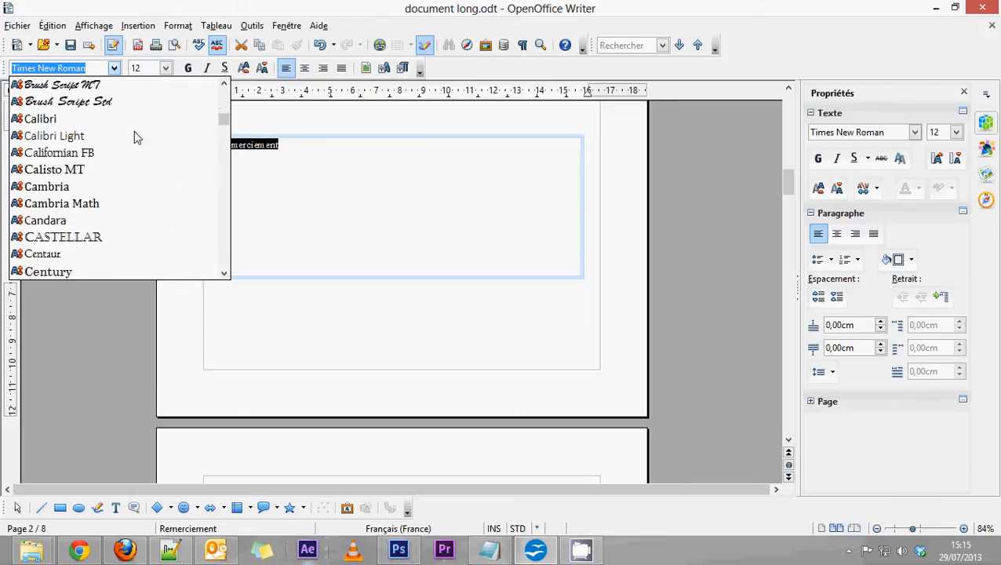
{"action": "scroll", "coordinate": [135, 137], "scroll_direction": "down", "scroll_amount": 9}
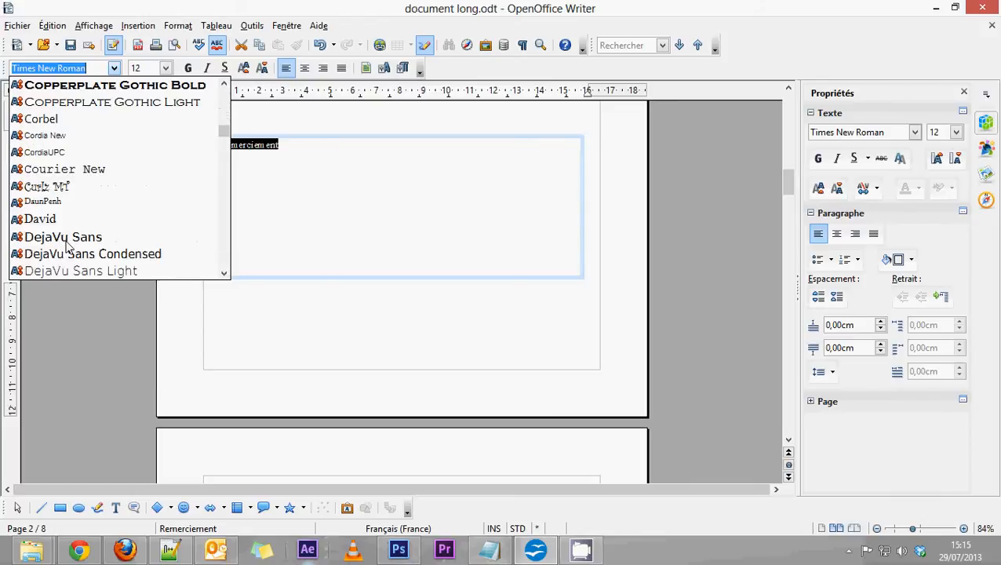
{"action": "scroll", "coordinate": [67, 247], "scroll_direction": "down", "scroll_amount": 4}
{"action": "scroll", "coordinate": [69, 219], "scroll_direction": "up", "scroll_amount": 5}
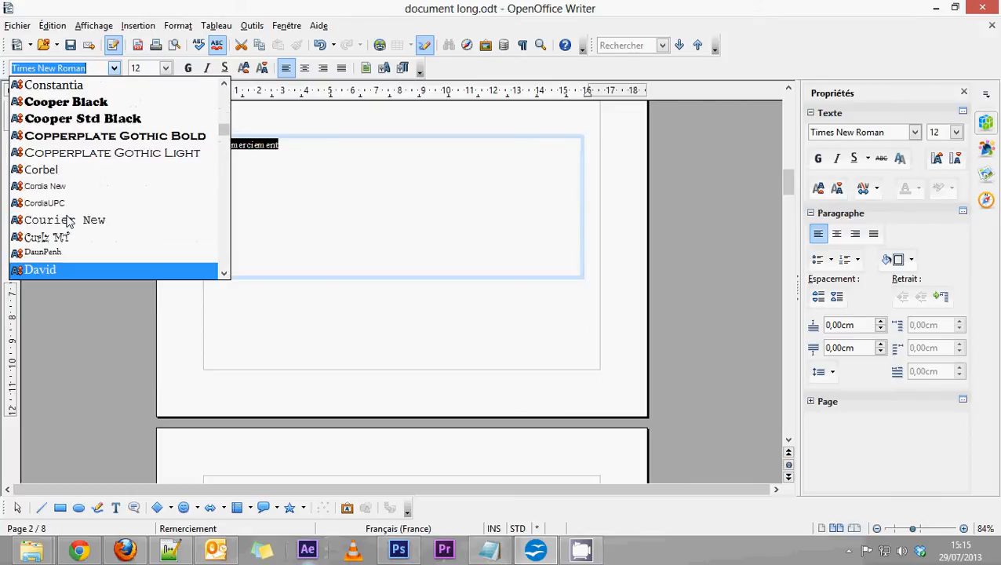
{"action": "scroll", "coordinate": [69, 220], "scroll_direction": "up", "scroll_amount": 4}
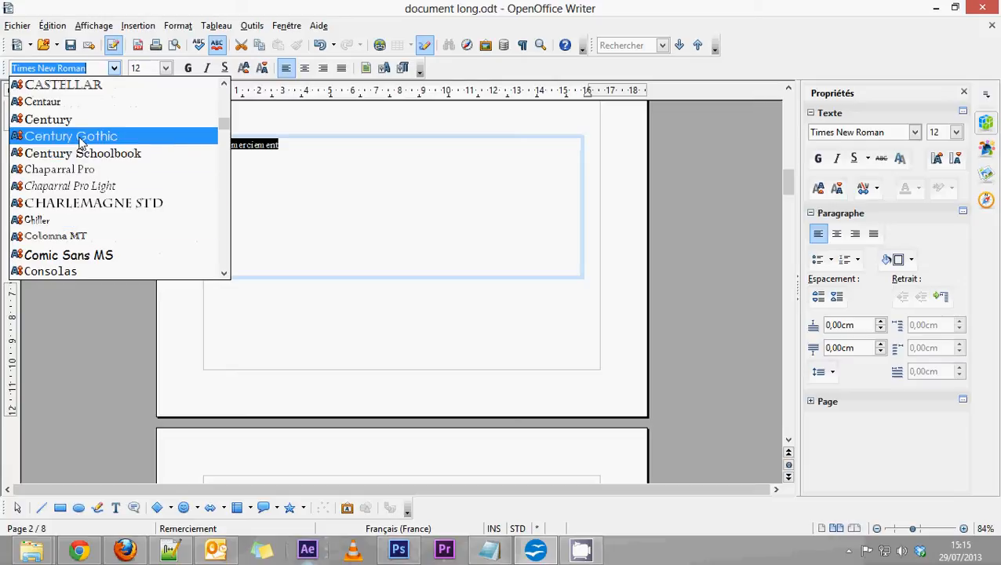
{"action": "left_click", "coordinate": [79, 139]}
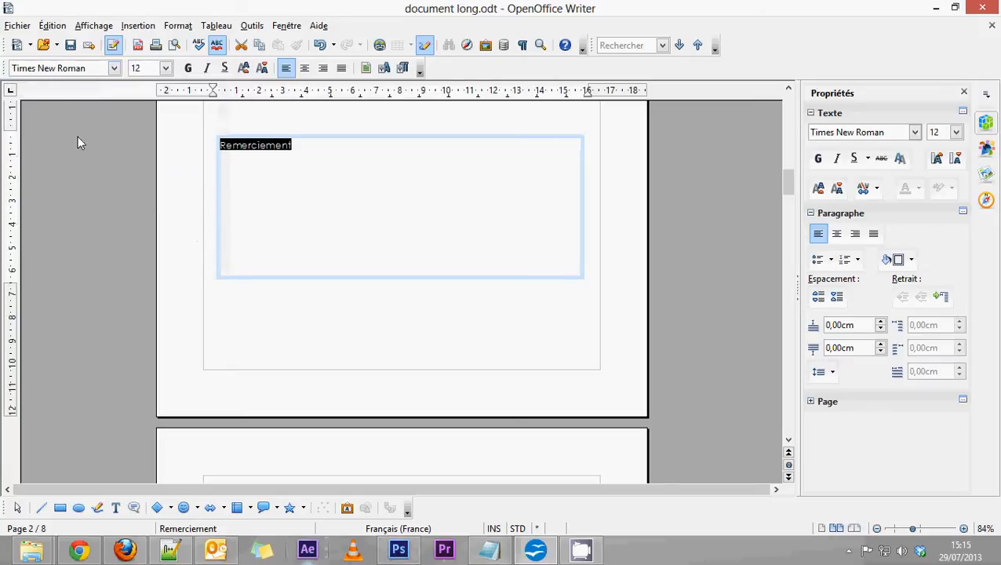
Enlarge the word "Remerciement" to font size 60 so that it fits on one line
{"action": "left_click", "coordinate": [165, 69]}
{"action": "scroll", "coordinate": [148, 117], "scroll_direction": "down", "scroll_amount": 5}
{"action": "left_click", "coordinate": [137, 213]}
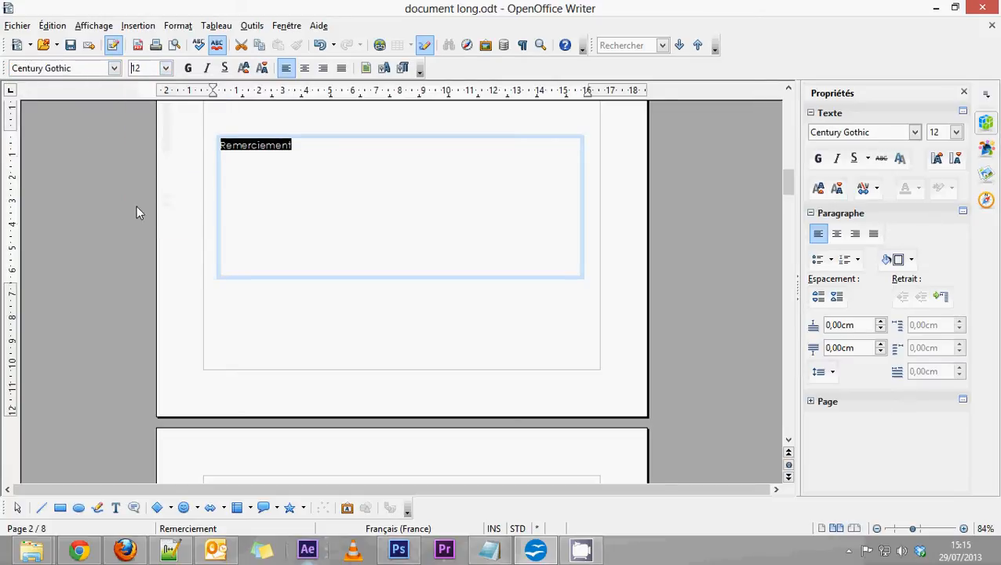
{"action": "left_click", "coordinate": [166, 68]}
{"action": "left_click", "coordinate": [142, 165]}
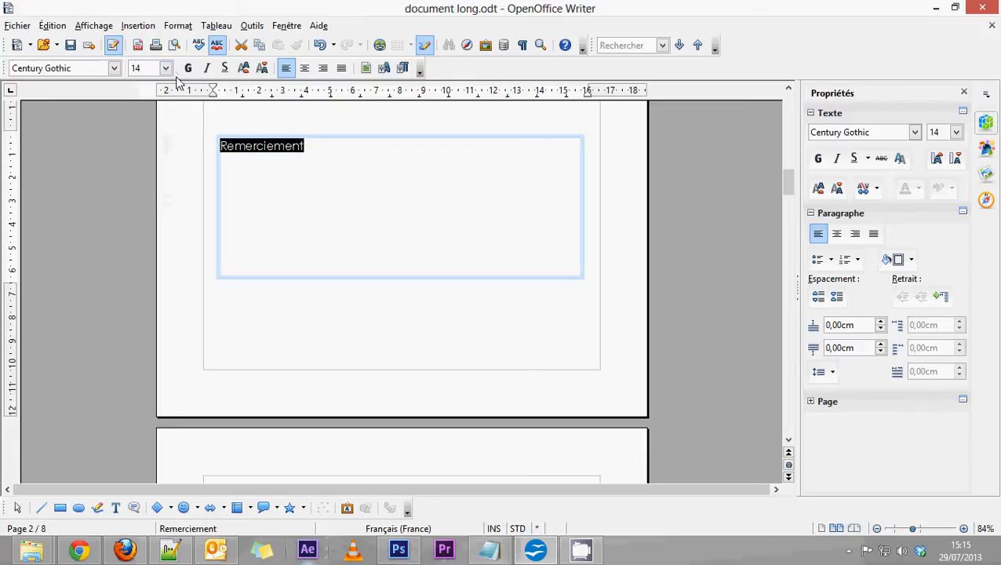
{"action": "left_click", "coordinate": [166, 68]}
{"action": "scroll", "coordinate": [133, 140], "scroll_direction": "down", "scroll_amount": 5}
{"action": "left_click", "coordinate": [135, 188]}
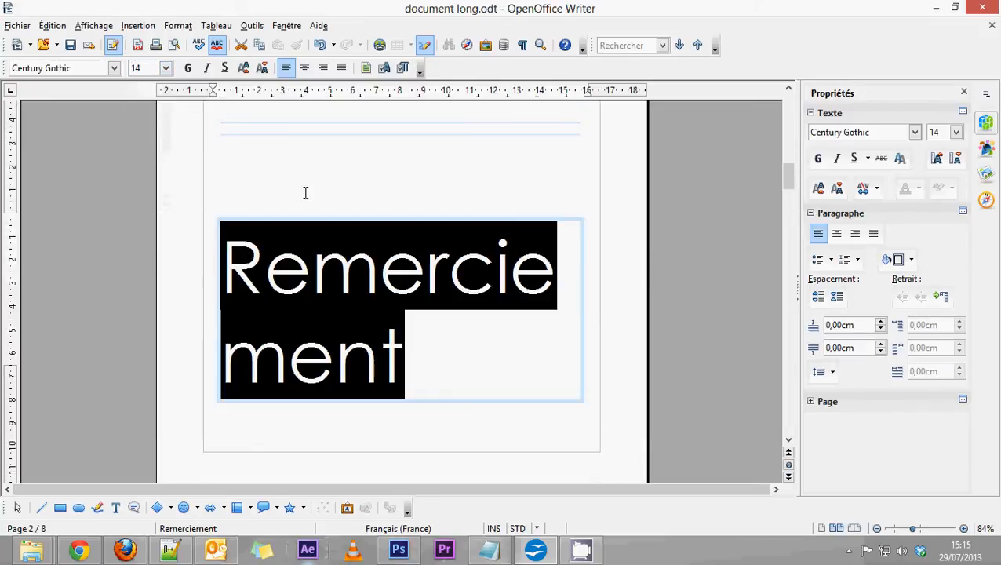
{"action": "left_click", "coordinate": [166, 68]}
{"action": "left_click", "coordinate": [134, 149]}
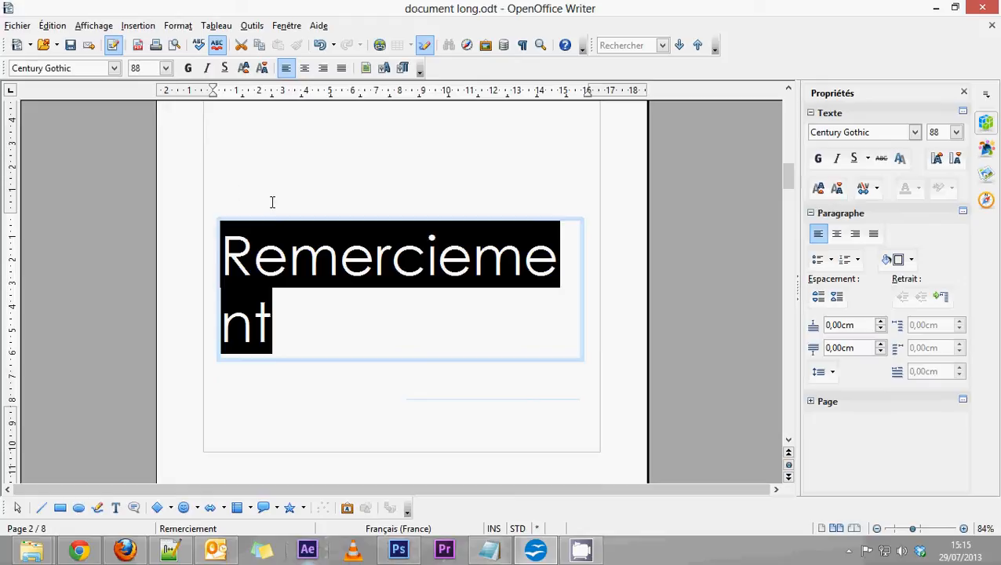
{"action": "left_click", "coordinate": [165, 68]}
{"action": "left_click", "coordinate": [135, 138]}
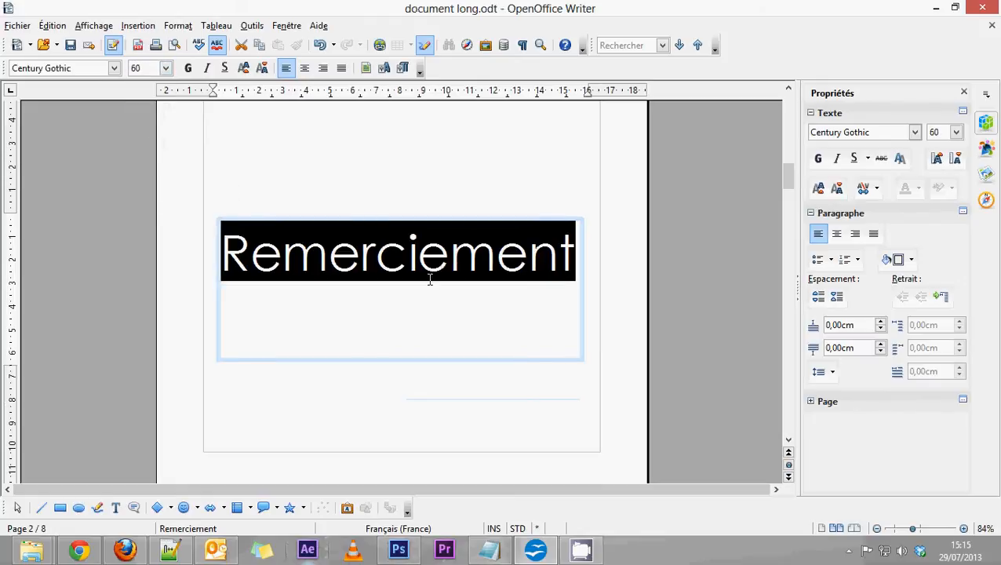
Reduce the height of the "Remerciement" text box to about 3.2 cm, closely around its text
{"action": "left_click", "coordinate": [381, 302]}
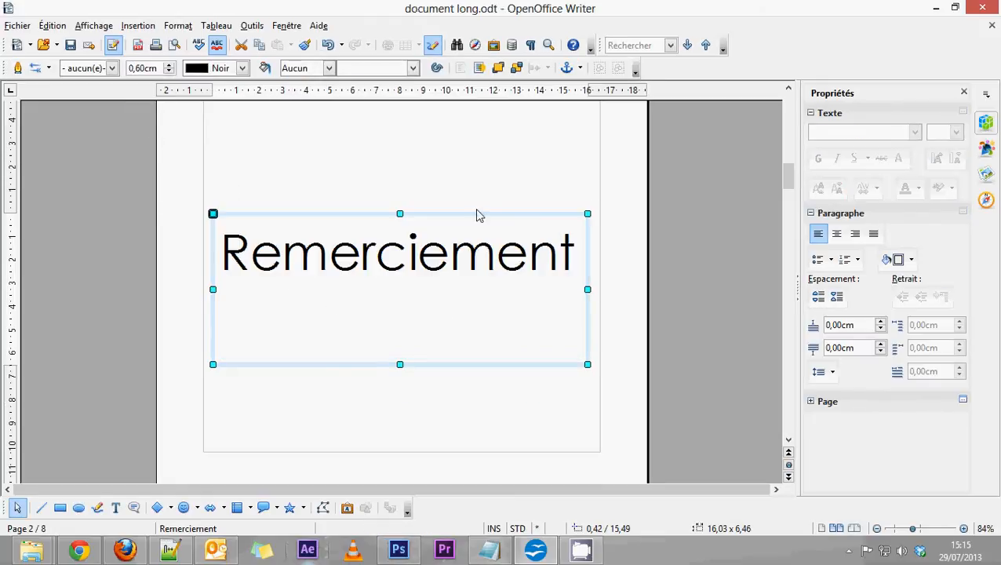
{"action": "left_click_drag", "start_coordinate": [400, 363], "coordinate": [401, 288]}
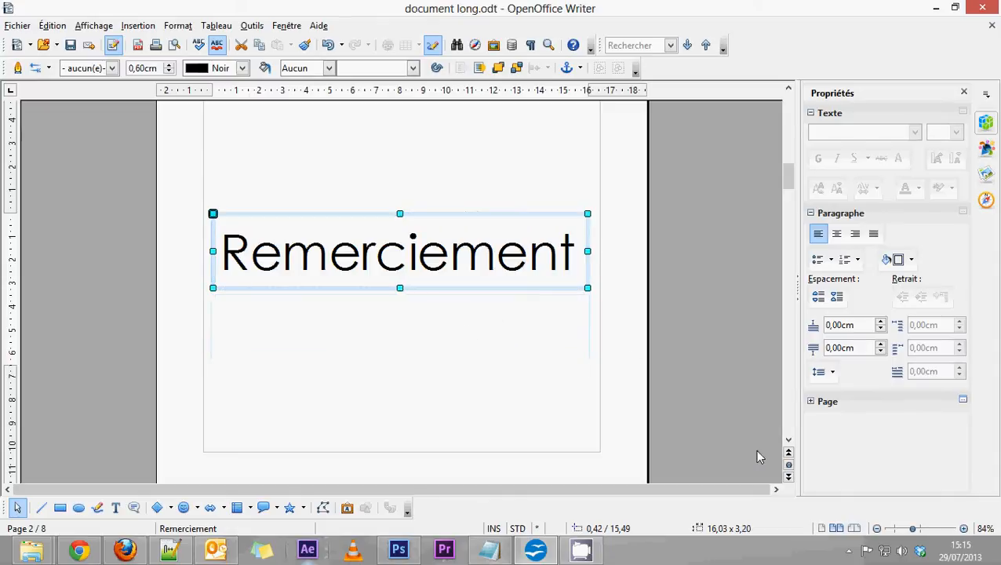
Open the position and size settings of the "Remerciement" text box on page 2
{"action": "left_click", "coordinate": [877, 528]}
{"action": "left_click", "coordinate": [876, 529]}
{"action": "scroll", "coordinate": [411, 333], "scroll_direction": "up", "scroll_amount": 5}
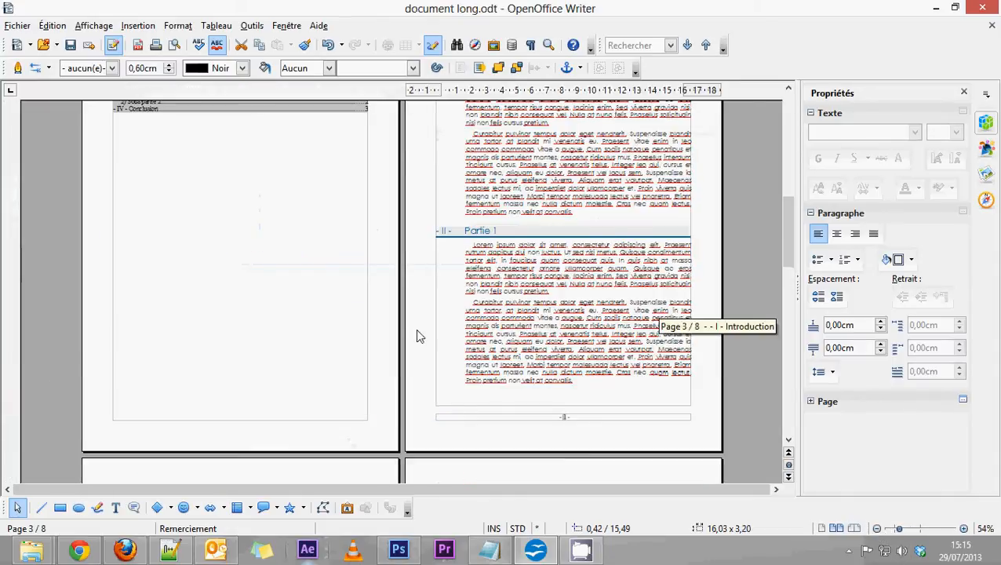
{"action": "scroll", "coordinate": [477, 351], "scroll_direction": "up", "scroll_amount": 5}
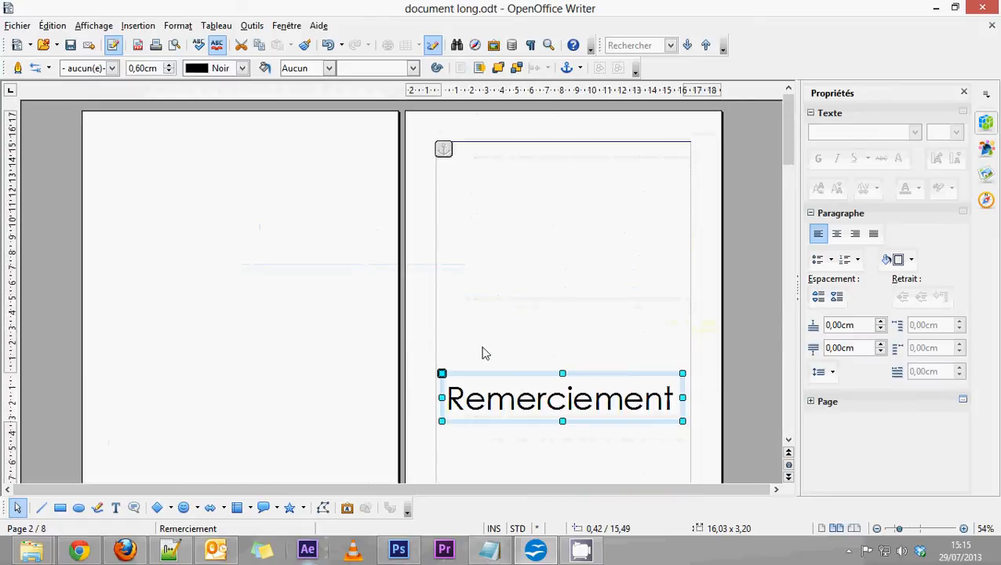
{"action": "scroll", "coordinate": [509, 382], "scroll_direction": "down", "scroll_amount": 2}
{"action": "scroll", "coordinate": [508, 381], "scroll_direction": "up", "scroll_amount": 1}
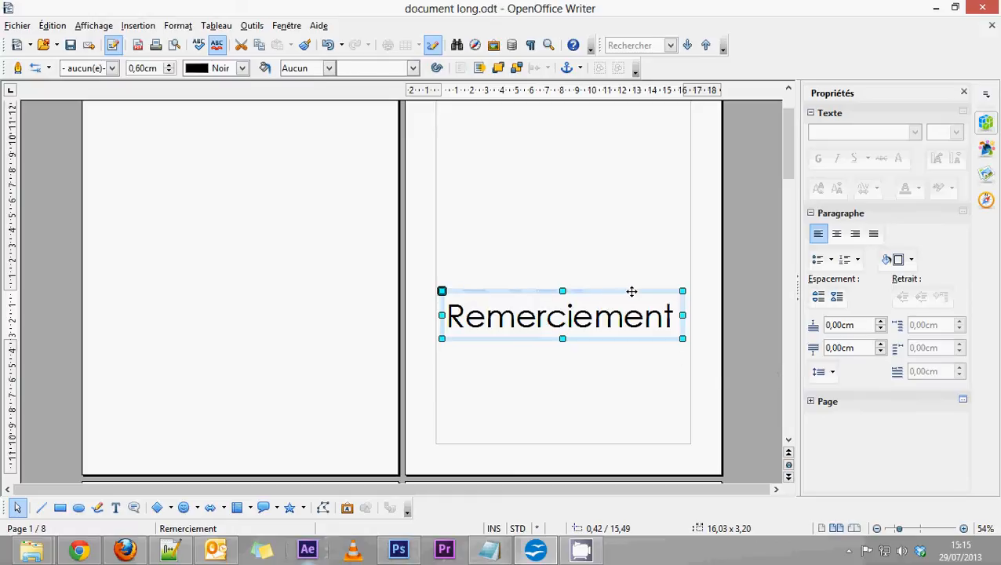
{"action": "right_click", "coordinate": [537, 316]}
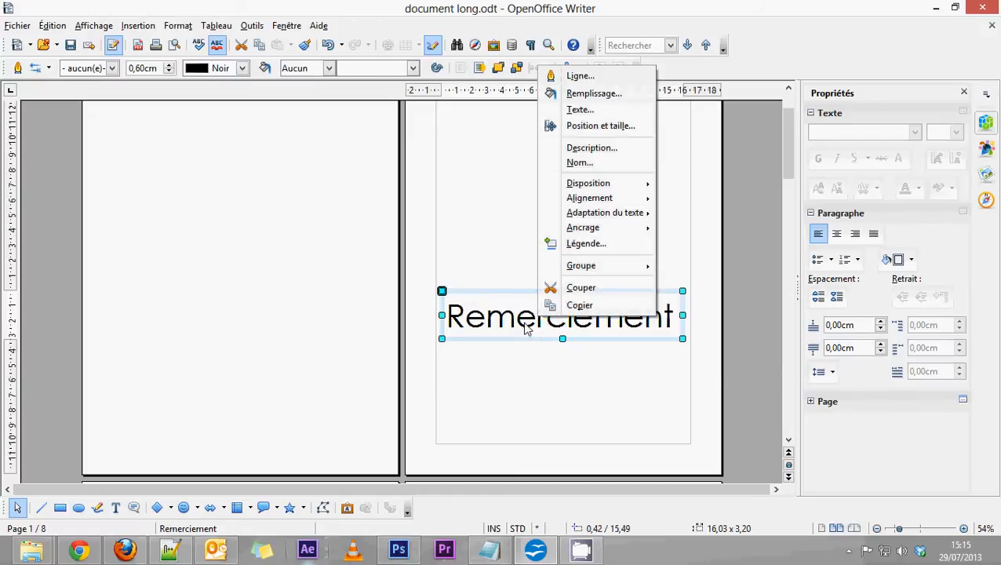
{"action": "left_click", "coordinate": [513, 336]}
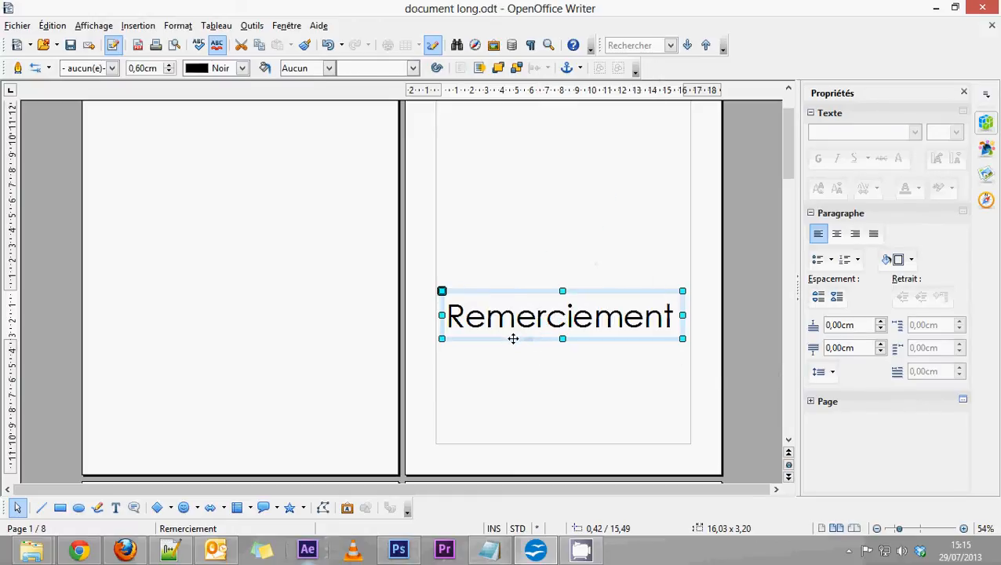
{"action": "right_click", "coordinate": [513, 338]}
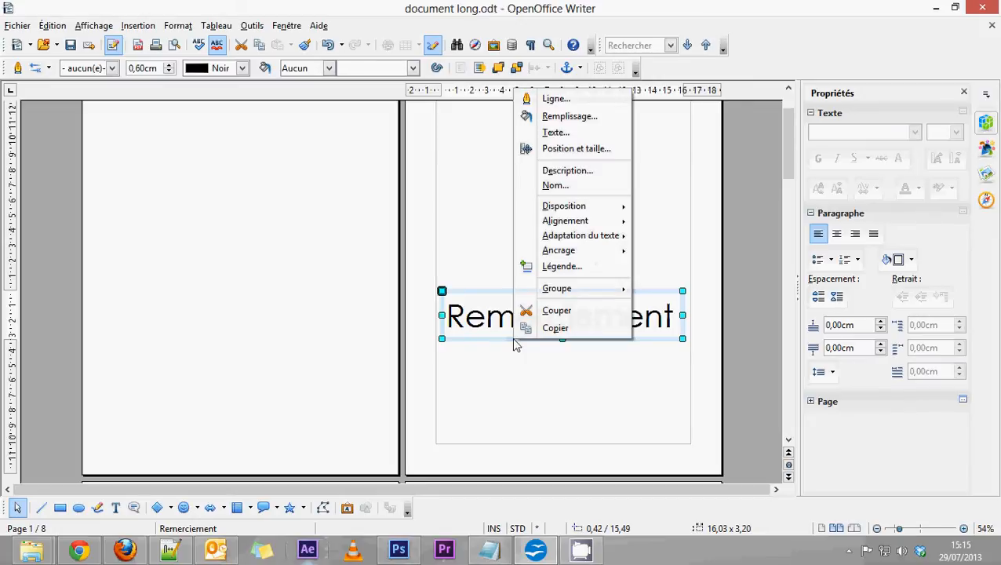
{"action": "left_click", "coordinate": [576, 149]}
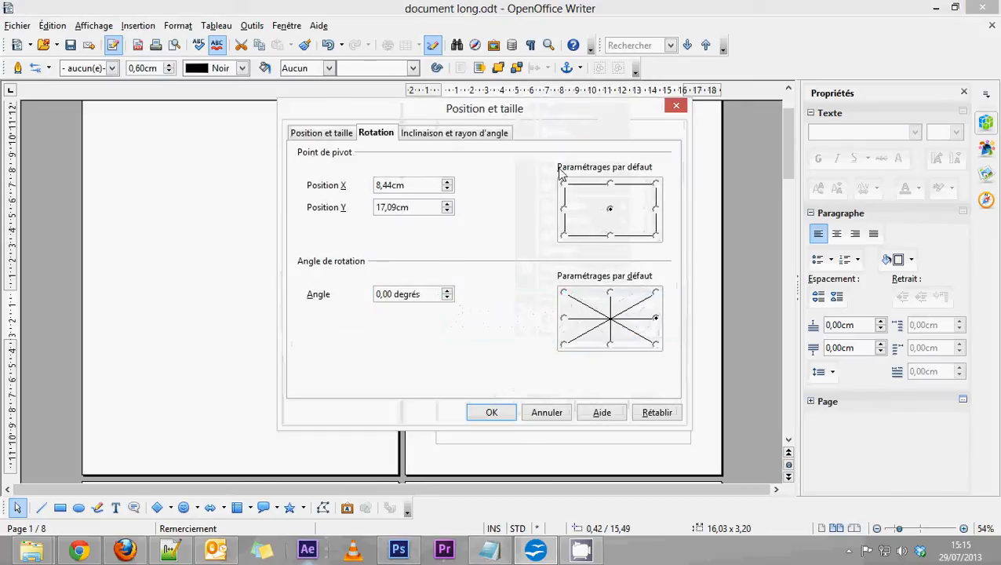
Examine the text box's position and size, rotation, and slant and corner radius settings
{"action": "left_click", "coordinate": [314, 134]}
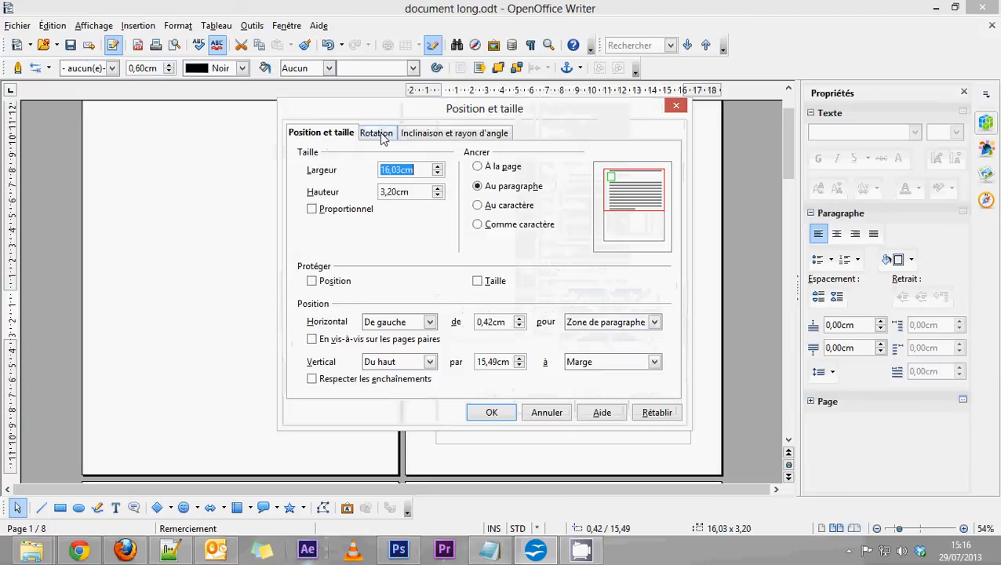
{"action": "left_click", "coordinate": [381, 134]}
{"action": "left_click", "coordinate": [420, 135]}
{"action": "left_click", "coordinate": [331, 135]}
{"action": "left_click", "coordinate": [379, 136]}
{"action": "left_click", "coordinate": [416, 135]}
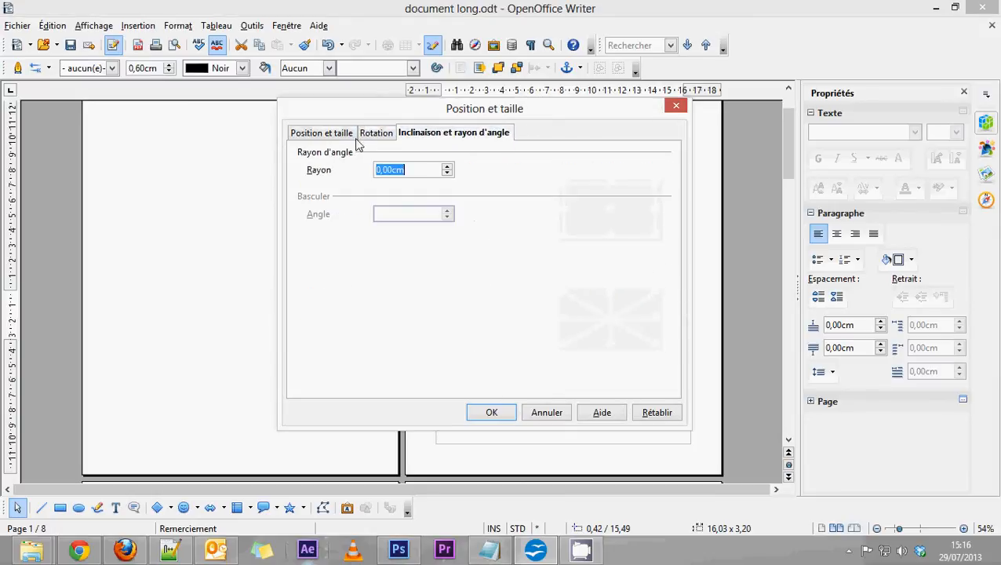
{"action": "left_click", "coordinate": [347, 133]}
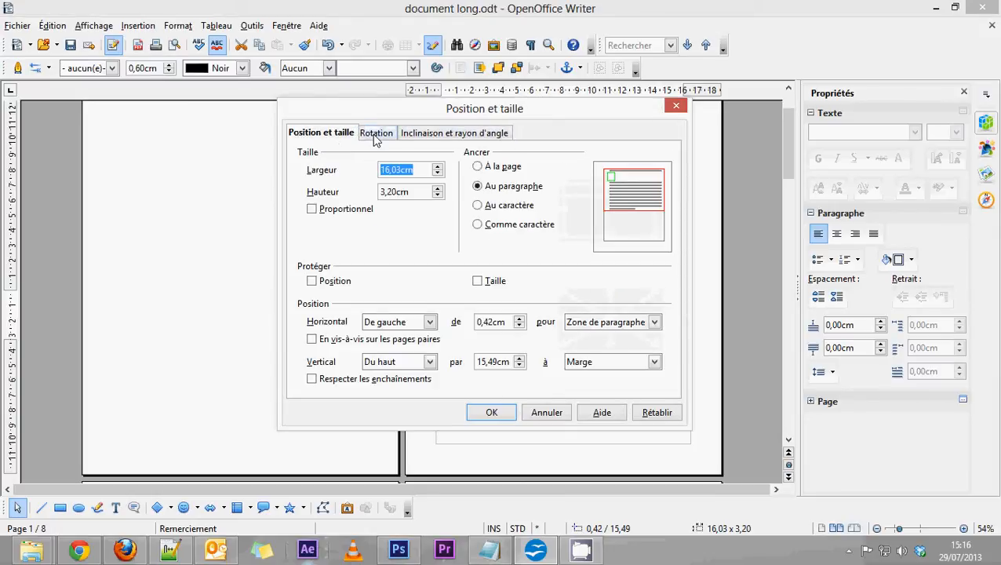
{"action": "left_click", "coordinate": [374, 136]}
{"action": "left_click", "coordinate": [418, 133]}
{"action": "left_click", "coordinate": [343, 135]}
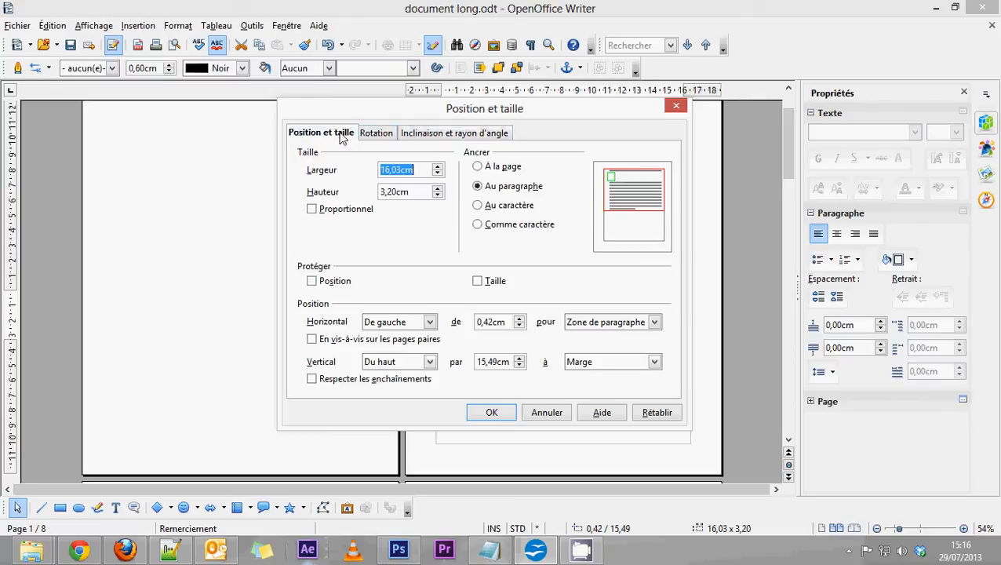
{"action": "left_click", "coordinate": [365, 134]}
{"action": "left_click", "coordinate": [423, 133]}
{"action": "left_click", "coordinate": [349, 135]}
{"action": "left_click", "coordinate": [371, 134]}
Rotate the "Remerciement" text box by 90 degrees using the preset rotation angle
{"action": "left_click_drag", "start_coordinate": [456, 111], "coordinate": [232, 61]}
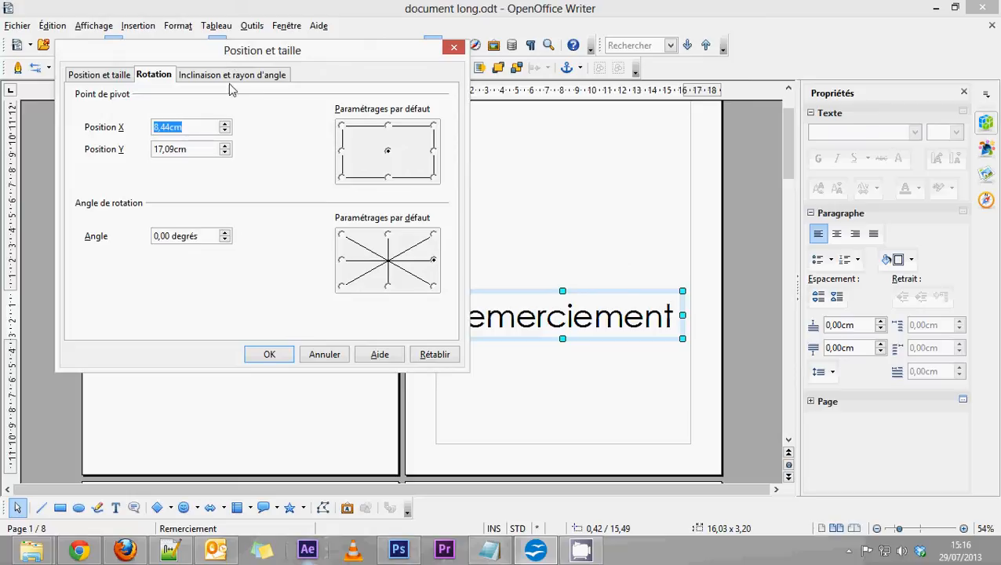
{"action": "left_click", "coordinate": [388, 235]}
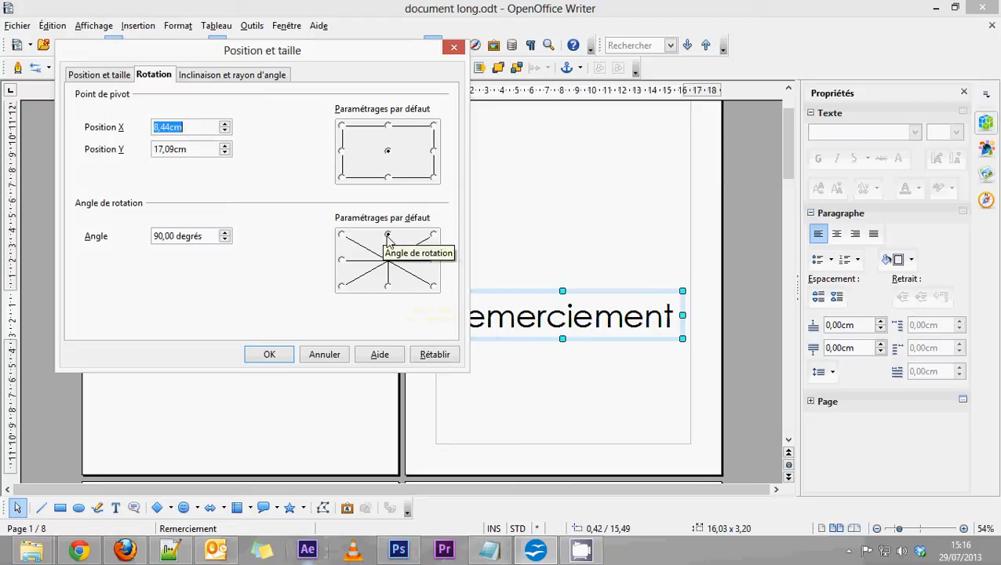
{"action": "left_click", "coordinate": [269, 355]}
Move the vertical text box to the lower part of page 2's left margin, at about -0.51 / 9.96 cm, and deselect it
{"action": "left_click_drag", "start_coordinate": [486, 328], "coordinate": [469, 342]}
{"action": "scroll", "coordinate": [525, 340], "scroll_direction": "up", "scroll_amount": 2}
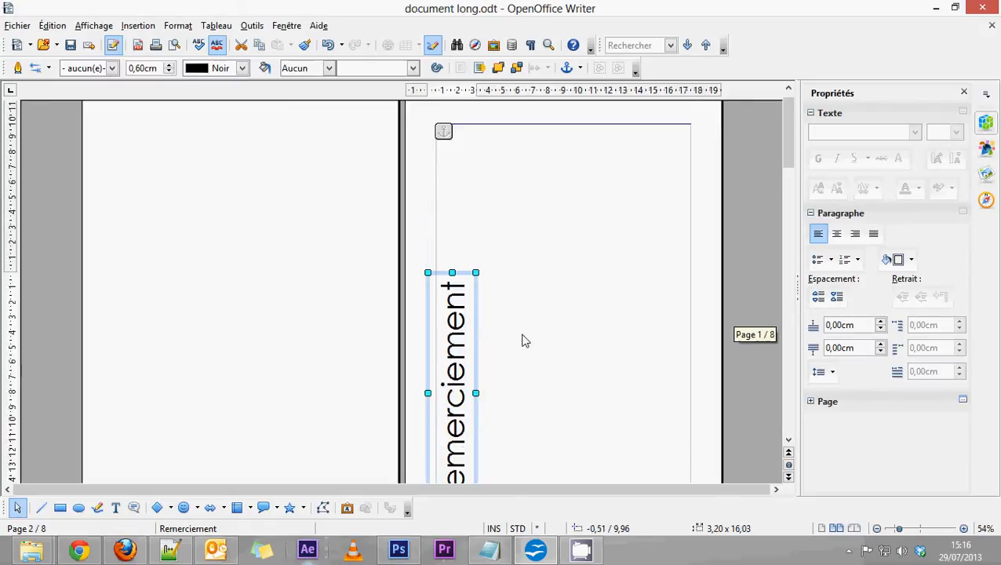
{"action": "scroll", "coordinate": [490, 313], "scroll_direction": "down", "scroll_amount": 3}
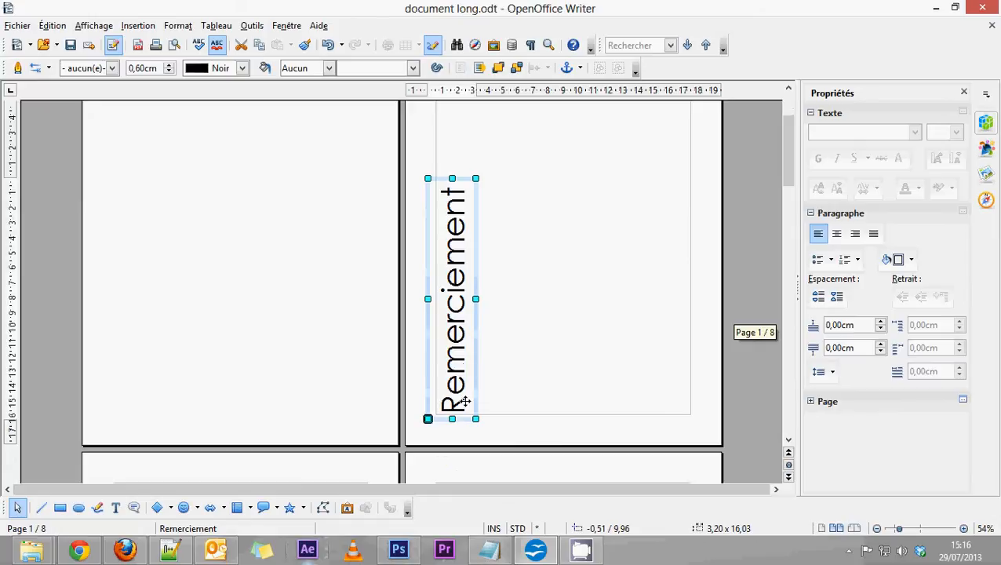
{"action": "scroll", "coordinate": [524, 338], "scroll_direction": "up", "scroll_amount": 3}
{"action": "left_click", "coordinate": [559, 329]}
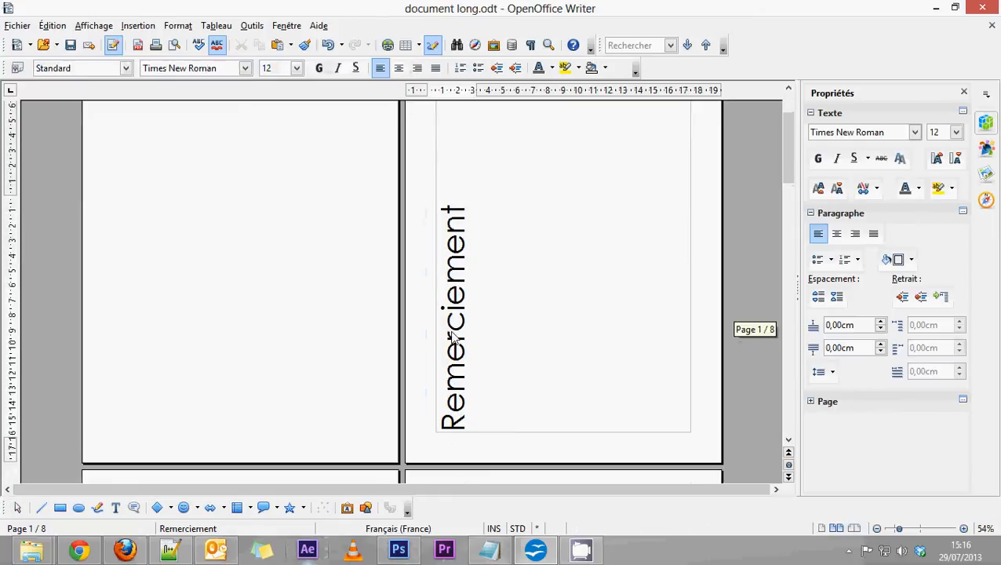
Make the whole word "Remerciement" in the rotated text box bold
{"action": "left_click", "coordinate": [454, 429]}
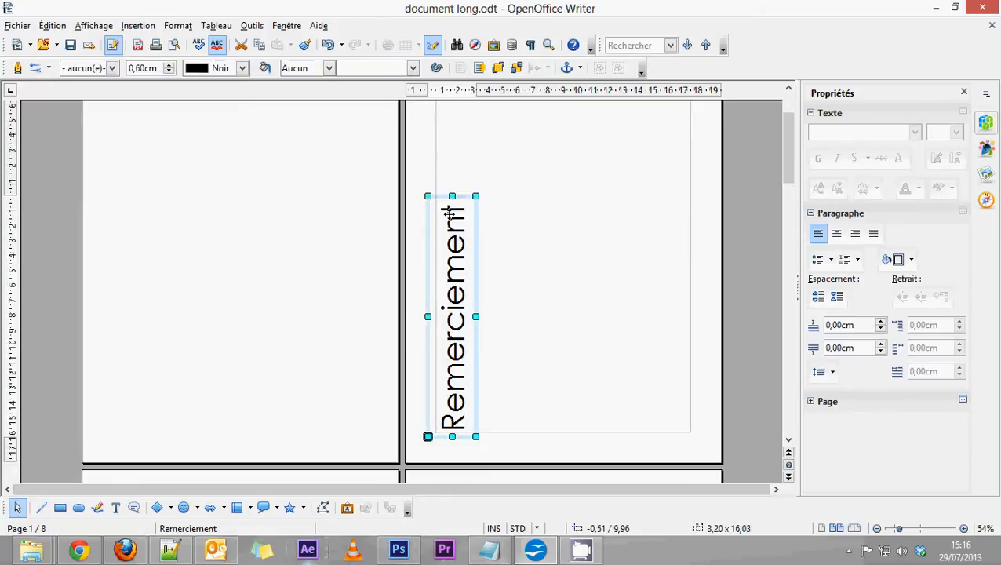
{"action": "double_click", "coordinate": [451, 286]}
{"action": "left_click_drag", "start_coordinate": [342, 317], "coordinate": [566, 318]}
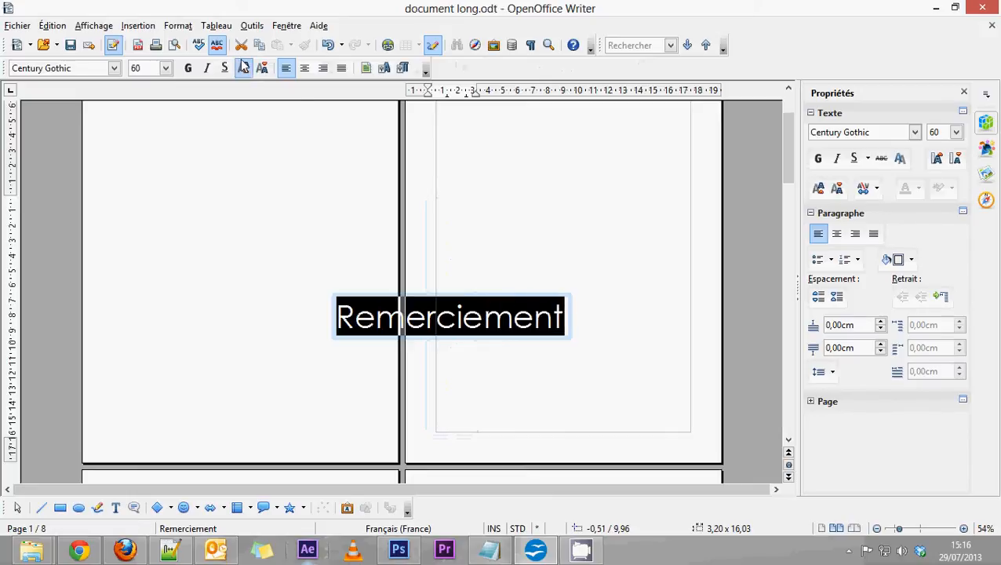
{"action": "left_click", "coordinate": [188, 70]}
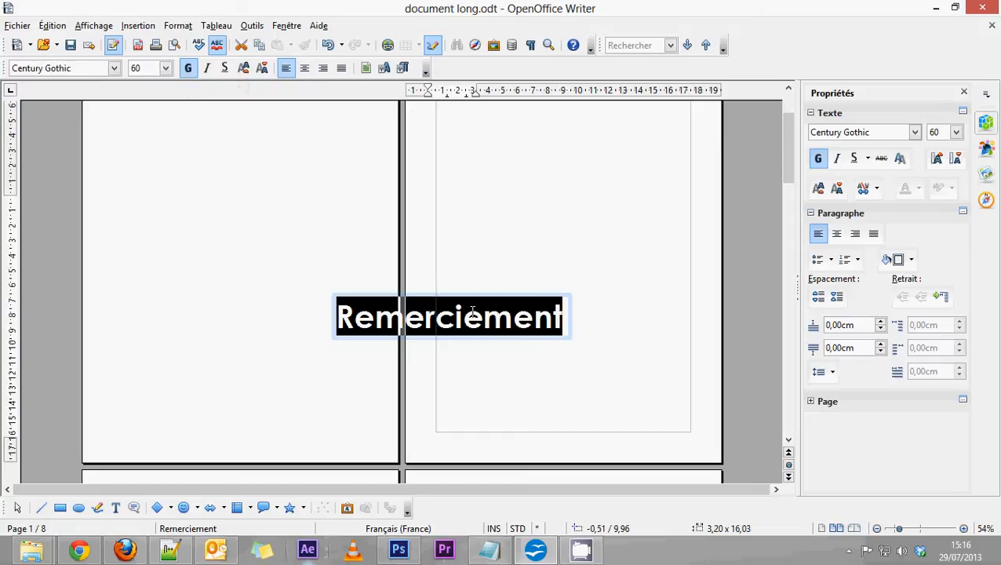
Apply the Contour character effect and the font colour Bleu ciel 5 to the word "Remerciement", and leave text editing
{"action": "left_click", "coordinate": [386, 70]}
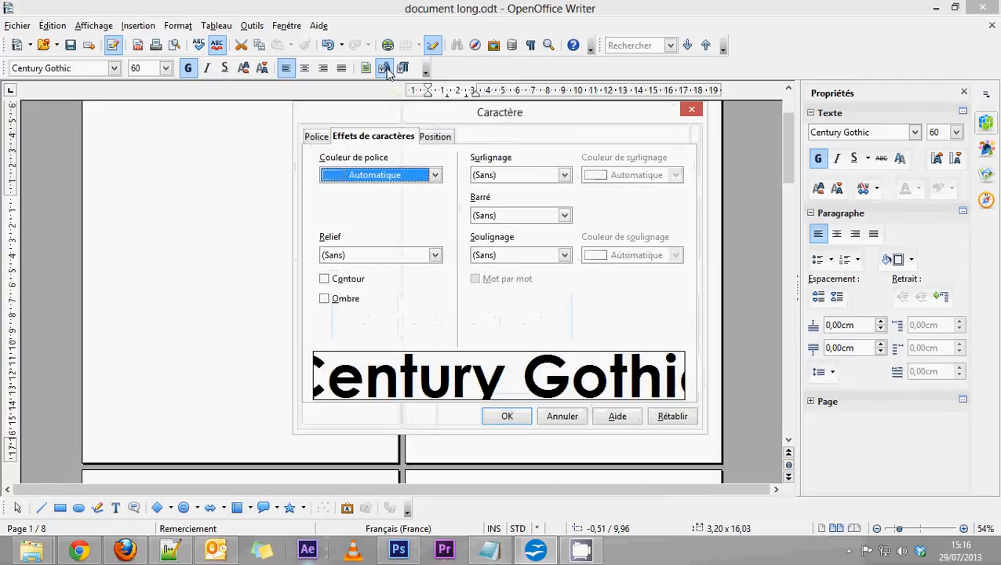
{"action": "left_click", "coordinate": [323, 279]}
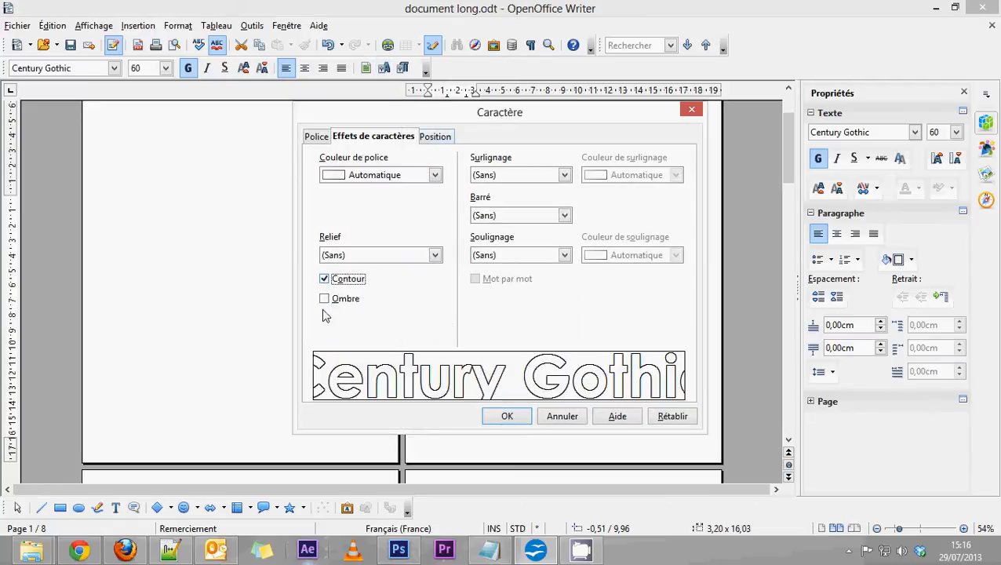
{"action": "left_click", "coordinate": [435, 175]}
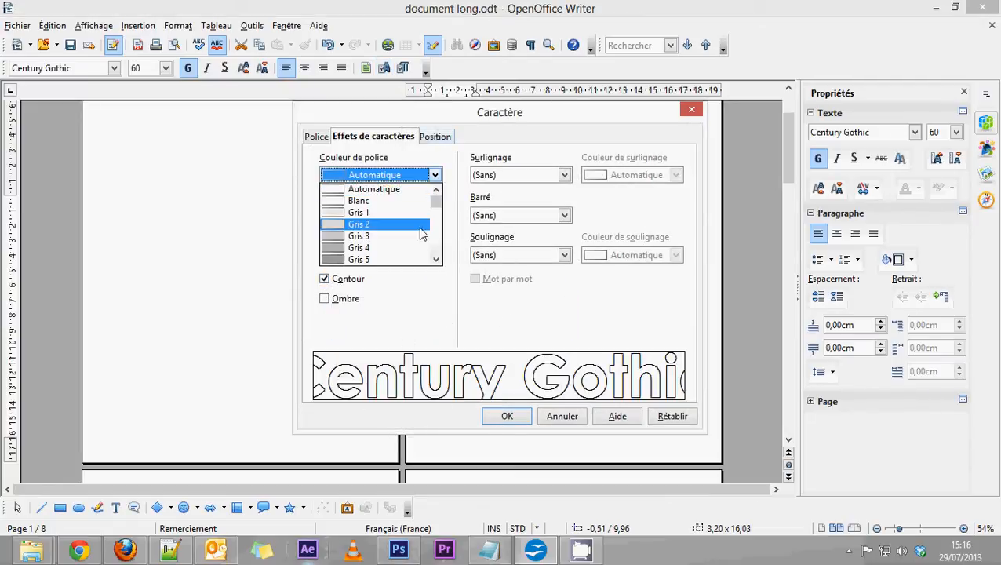
{"action": "scroll", "coordinate": [438, 207], "scroll_direction": "down", "scroll_amount": 20}
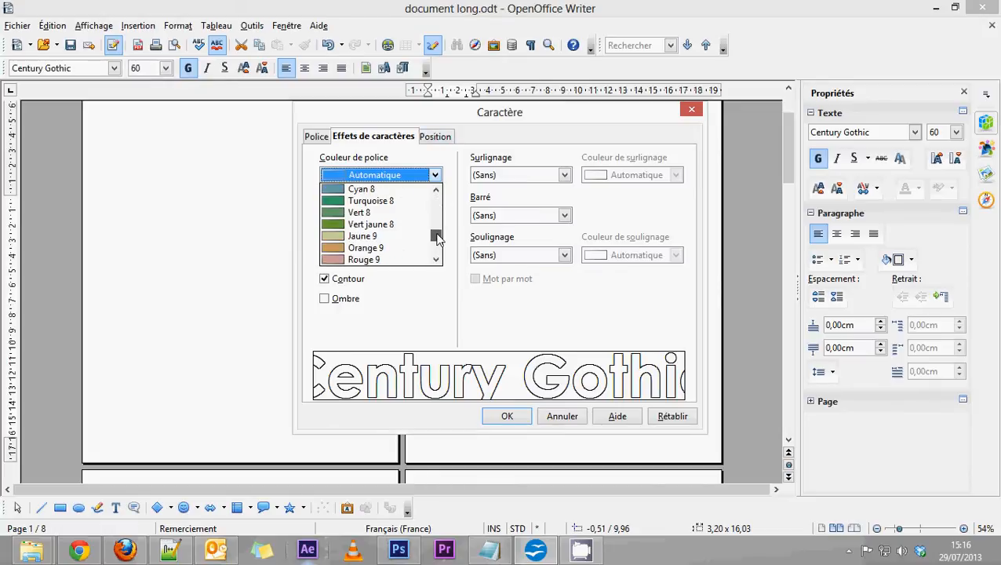
{"action": "left_click_drag", "start_coordinate": [437, 239], "coordinate": [437, 225]}
{"action": "scroll", "coordinate": [369, 240], "scroll_direction": "down", "scroll_amount": 14}
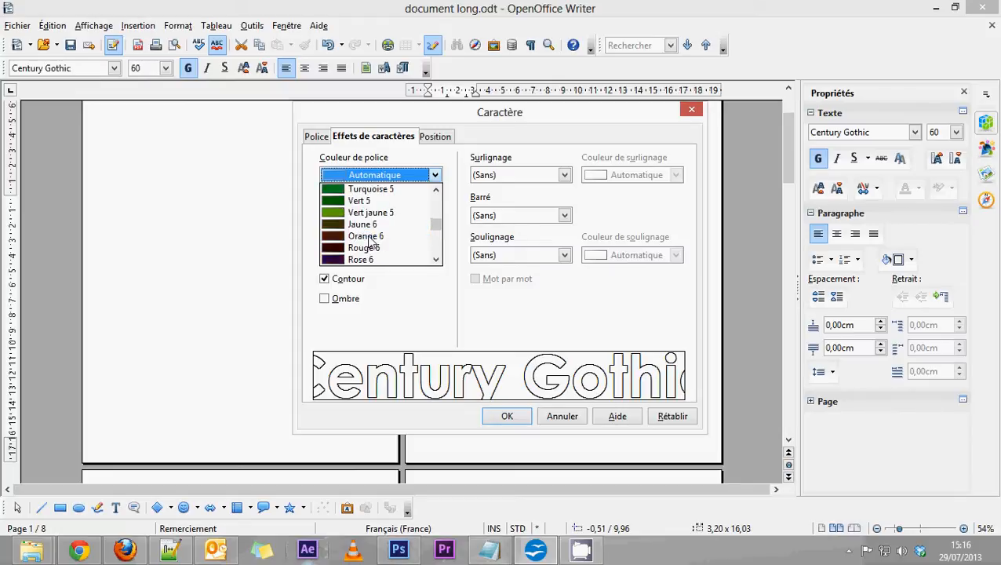
{"action": "scroll", "coordinate": [372, 243], "scroll_direction": "up", "scroll_amount": 9}
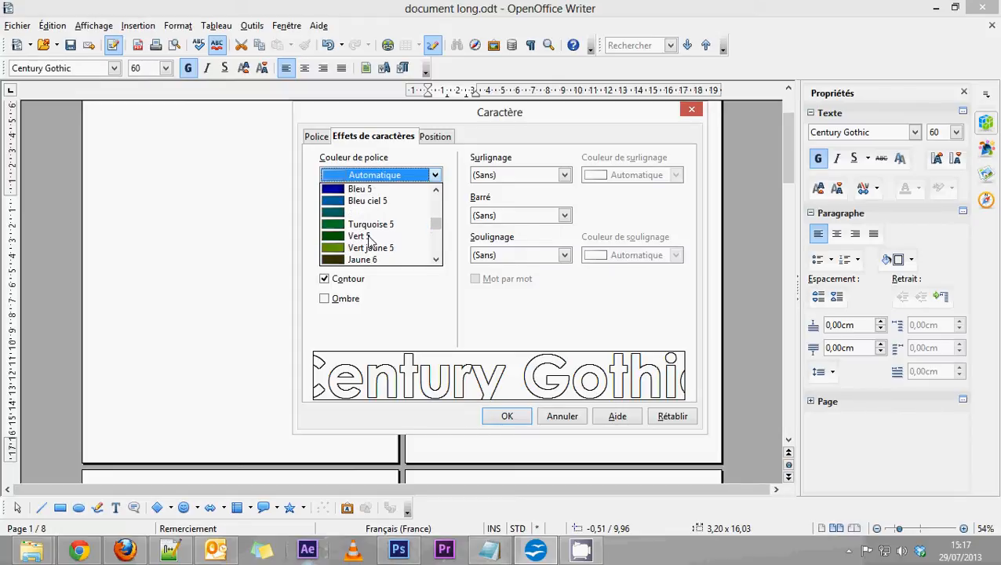
{"action": "left_click", "coordinate": [370, 202]}
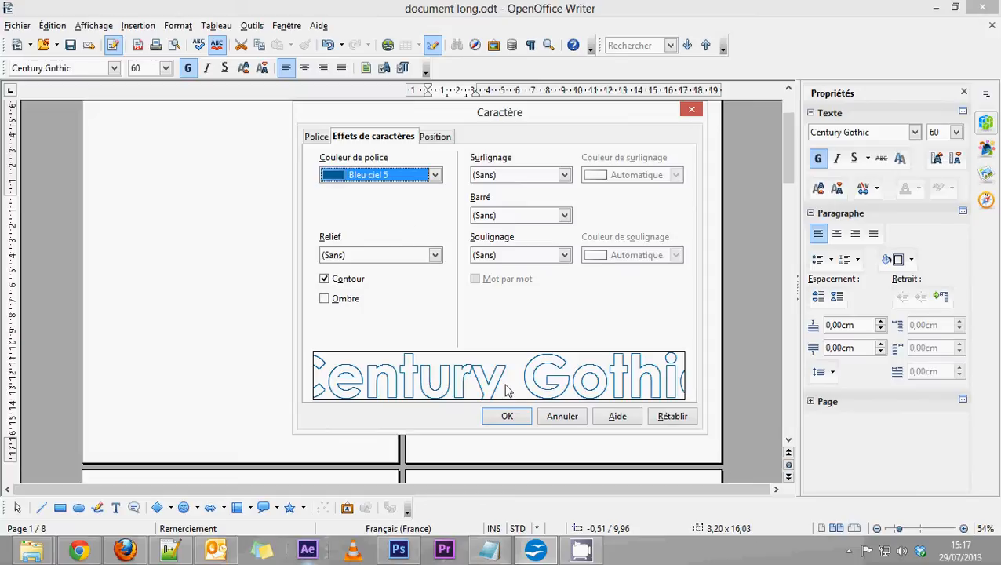
{"action": "left_click", "coordinate": [506, 418]}
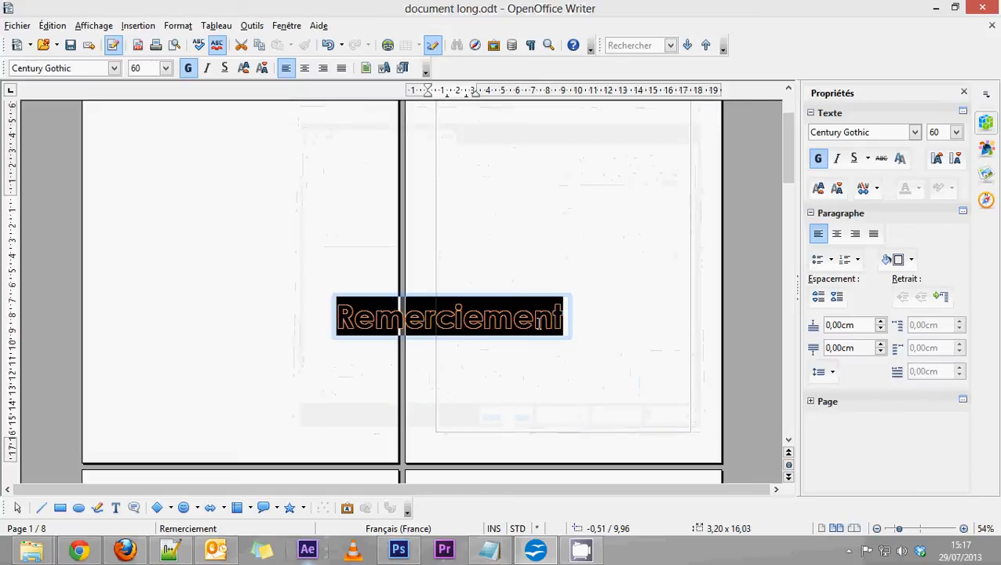
{"action": "left_click", "coordinate": [598, 227]}
{"action": "scroll", "coordinate": [459, 341], "scroll_direction": "down", "scroll_amount": 3}
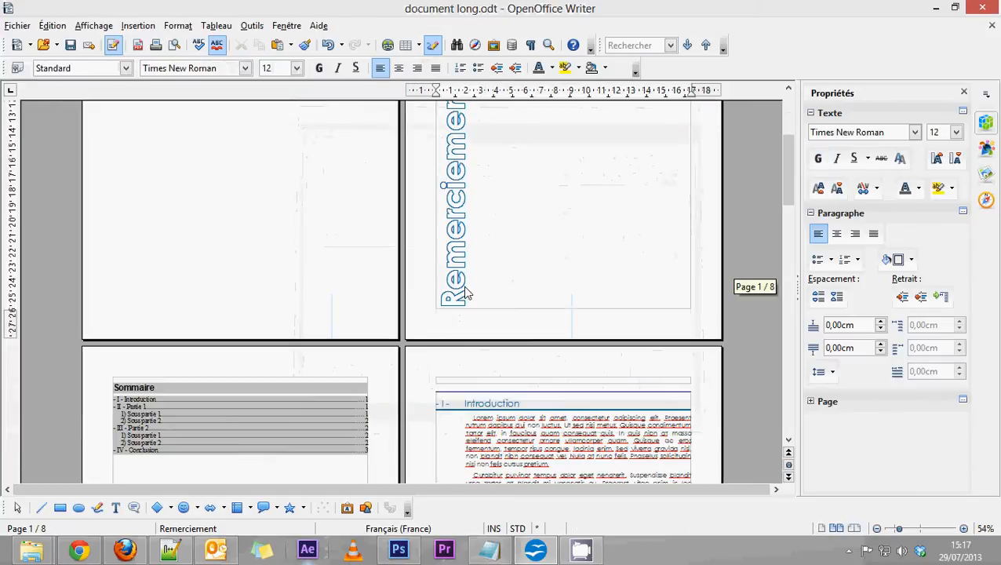
{"action": "scroll", "coordinate": [466, 357], "scroll_direction": "up", "scroll_amount": 3}
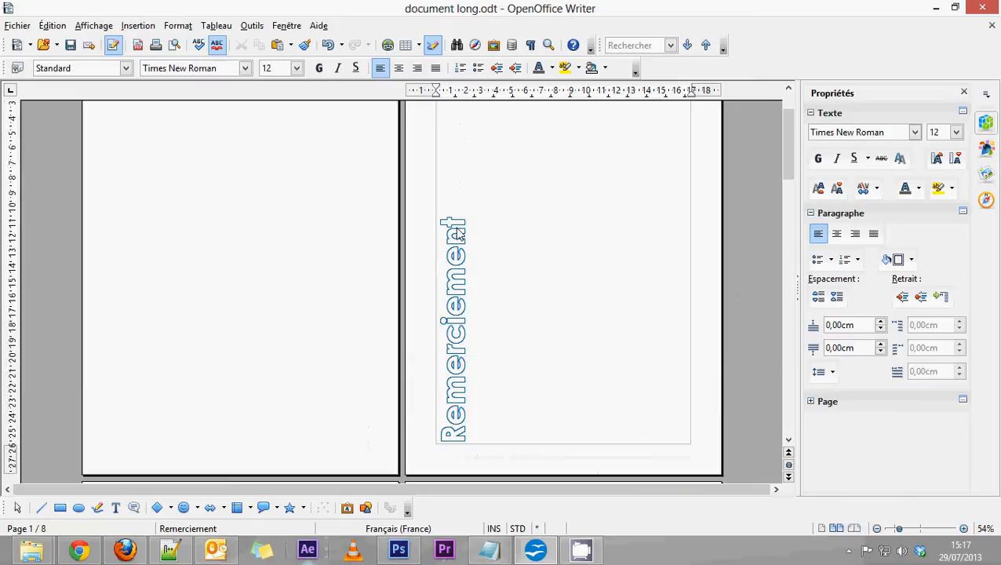
{"action": "scroll", "coordinate": [459, 282], "scroll_direction": "down", "scroll_amount": 2}
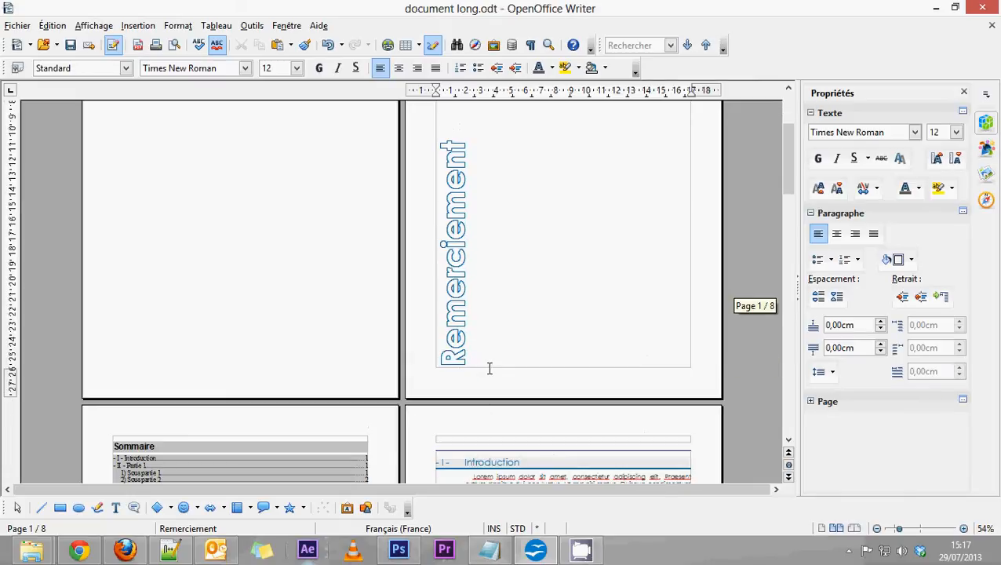
{"action": "scroll", "coordinate": [489, 367], "scroll_direction": "up", "scroll_amount": 4}
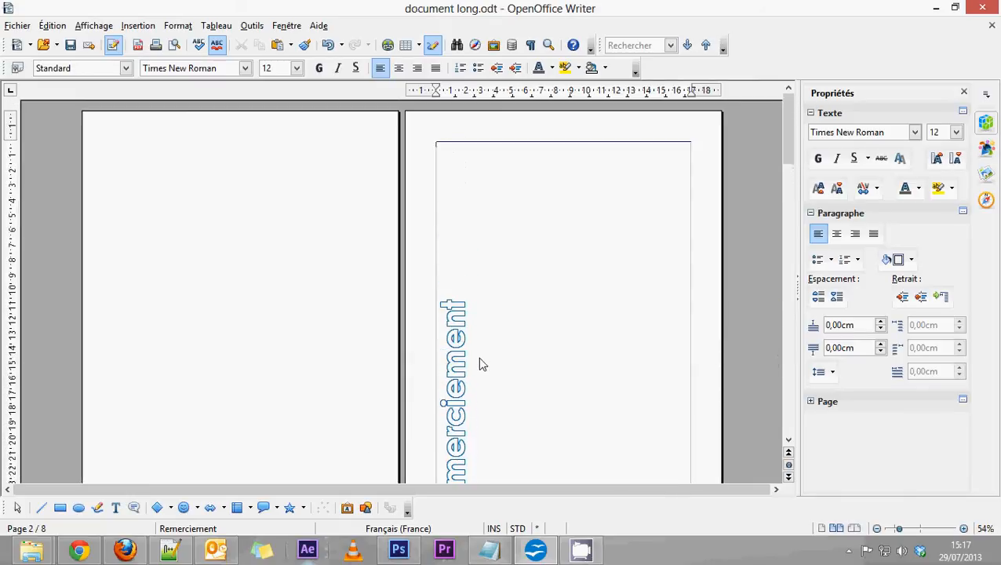
{"action": "scroll", "coordinate": [481, 363], "scroll_direction": "down", "scroll_amount": 1}
{"action": "scroll", "coordinate": [480, 363], "scroll_direction": "down", "scroll_amount": 3}
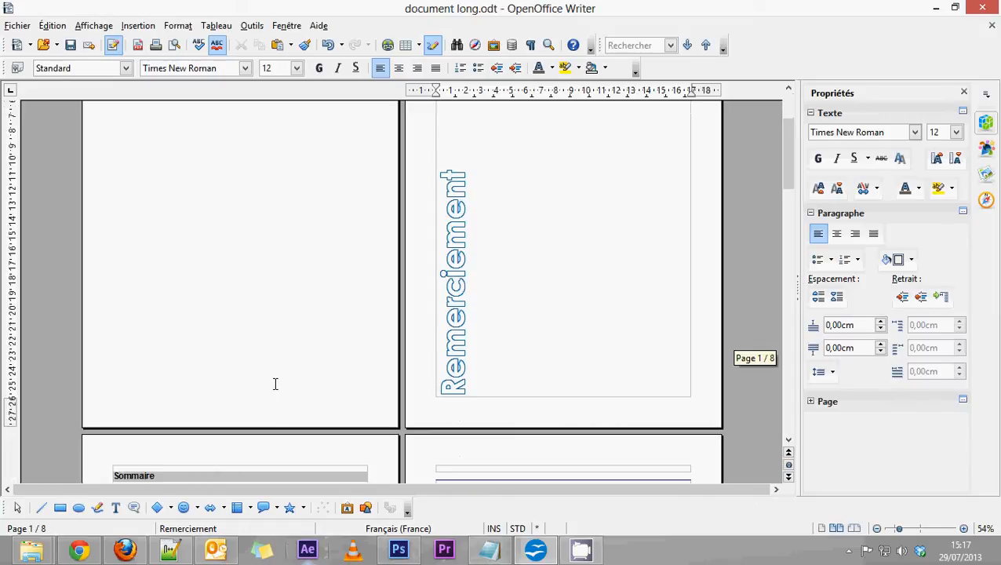
Start a rectangle with a Continu line, 0,00 cm line width, line colour Bleu ciel 5 and the fill set to Aucun
{"action": "left_click", "coordinate": [60, 508]}
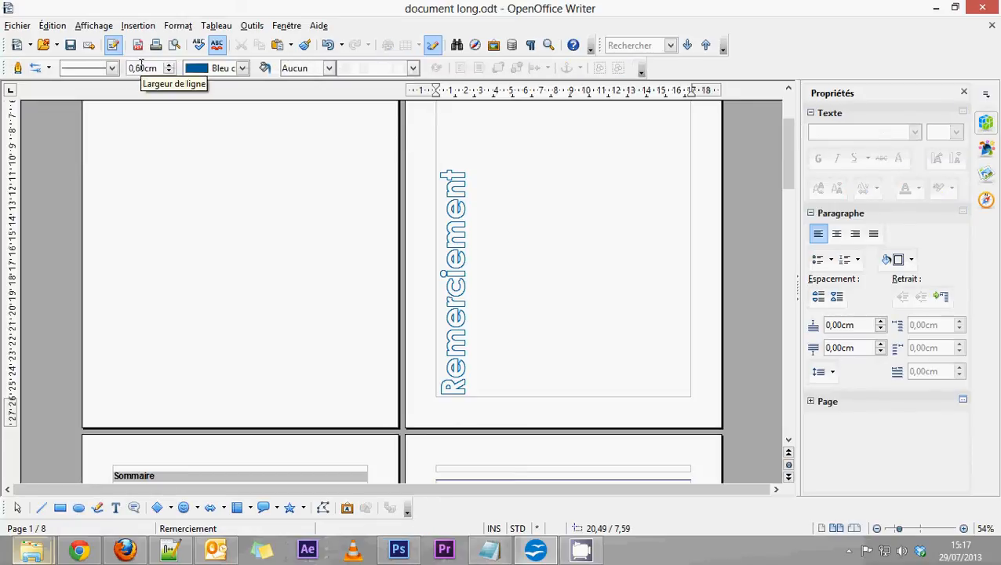
{"action": "left_click", "coordinate": [112, 68]}
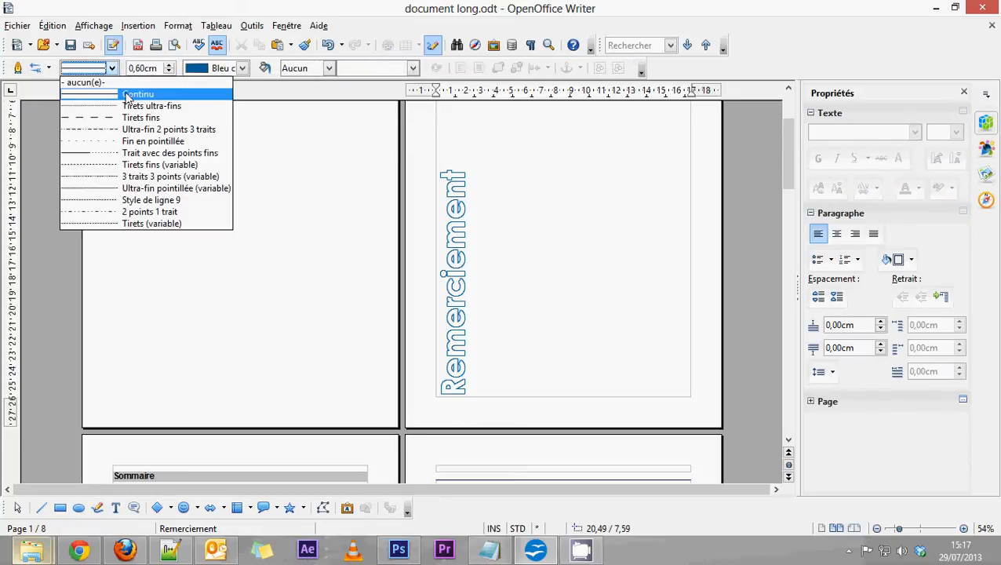
{"action": "left_click", "coordinate": [126, 94]}
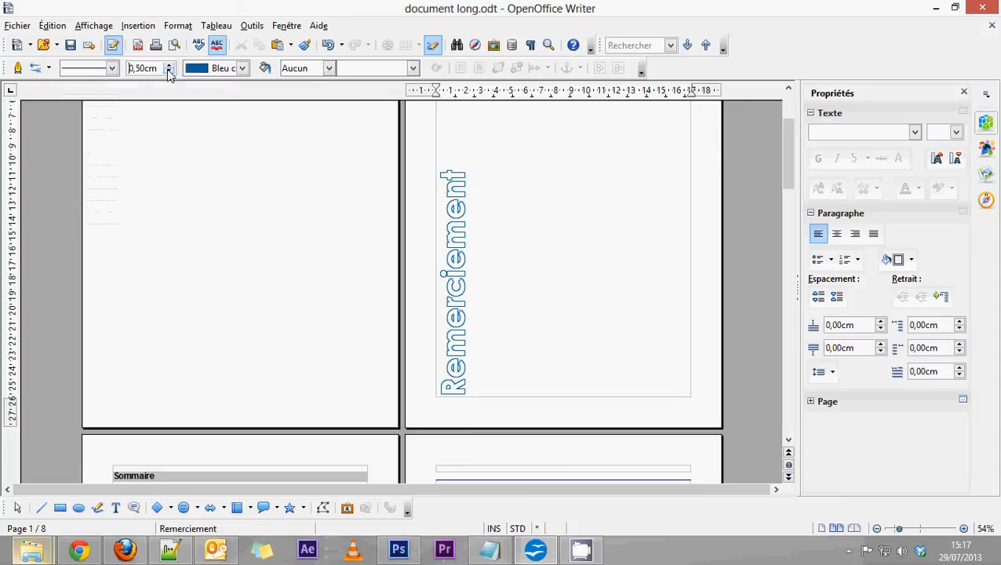
{"action": "left_click", "coordinate": [168, 71]}
{"action": "left_click", "coordinate": [225, 69]}
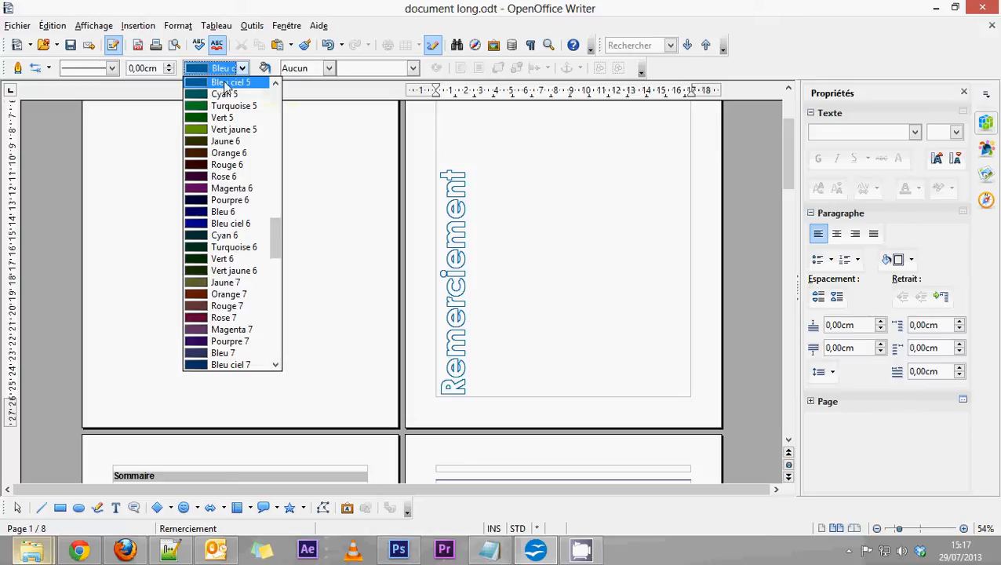
{"action": "left_click", "coordinate": [224, 83]}
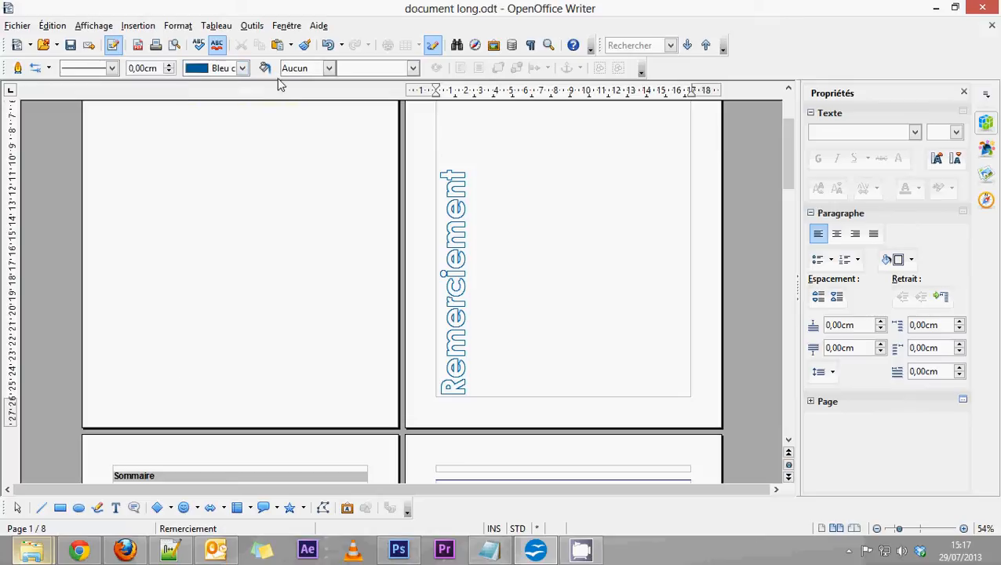
{"action": "left_click", "coordinate": [318, 71]}
{"action": "left_click", "coordinate": [296, 83]}
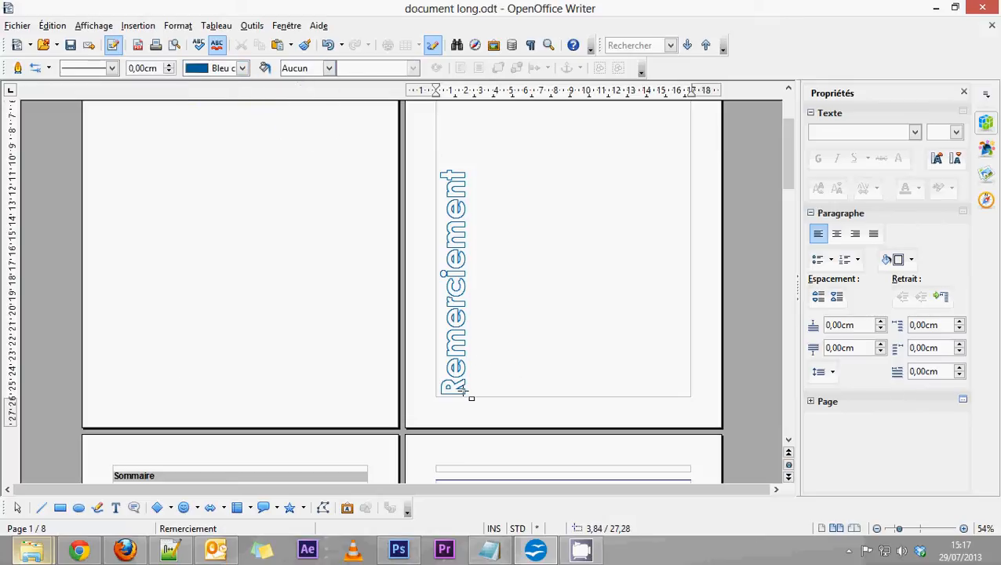
Draw a thin vertical rectangle about 0.34 x 10.39 cm from the final "t" of "Remerciement" up to the page's top margin
{"action": "scroll", "coordinate": [469, 196], "scroll_direction": "up", "scroll_amount": 3}
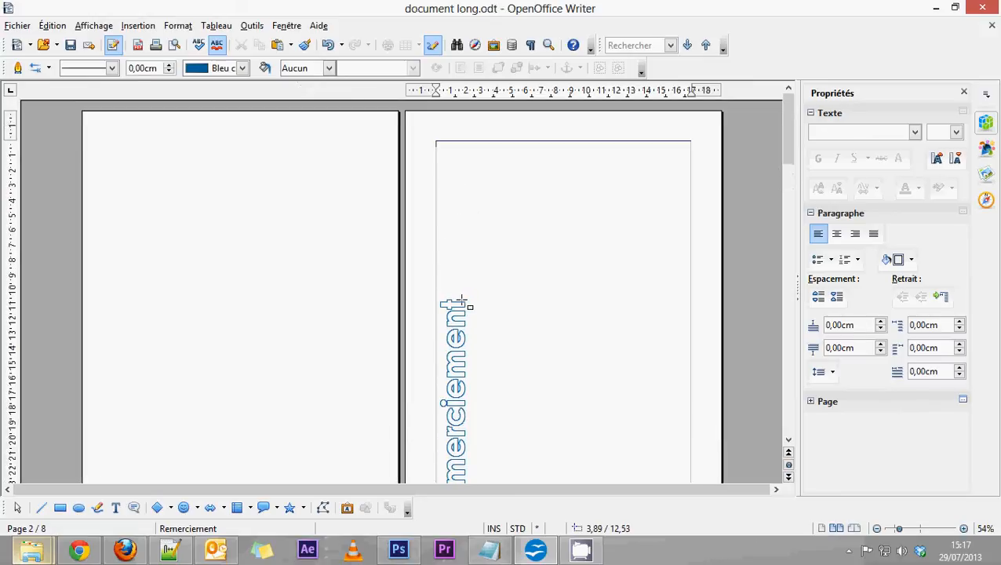
{"action": "left_click_drag", "start_coordinate": [450, 298], "coordinate": [446, 142]}
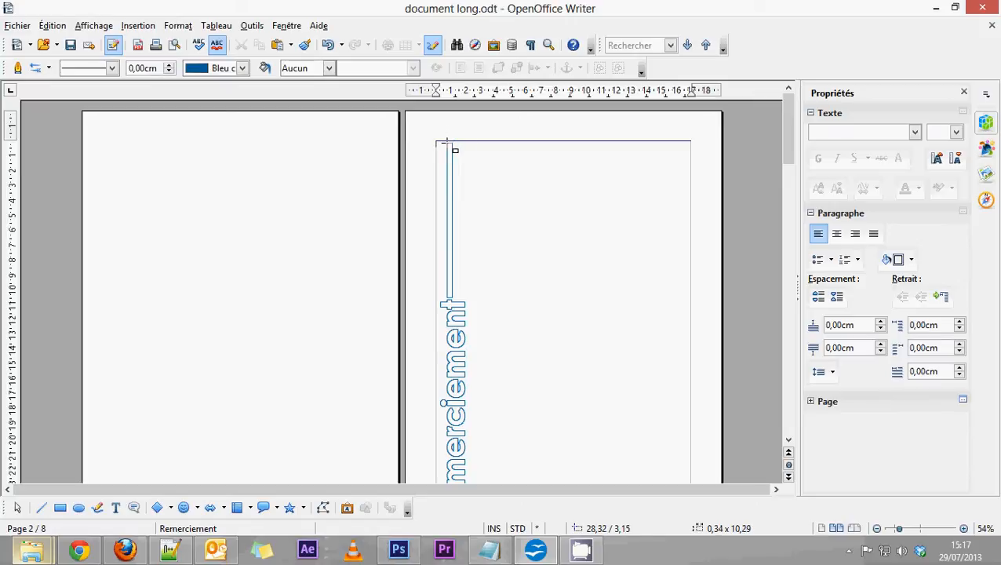
{"action": "left_click_drag", "start_coordinate": [447, 142], "coordinate": [448, 142]}
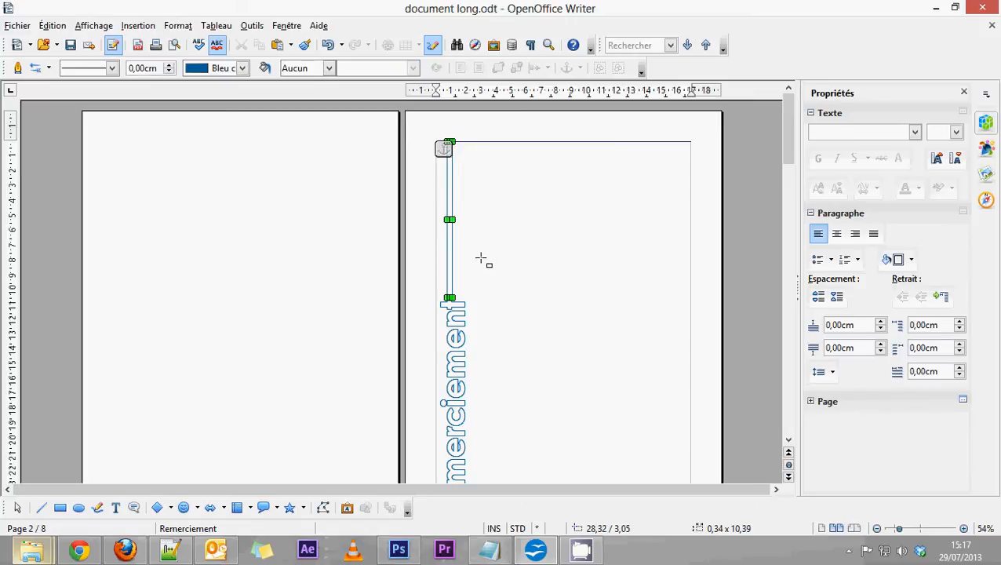
Narrow the vertical rectangle to about 0.23 cm and move it slightly right and down, to about 0.84 / 0.14 cm
{"action": "left_click", "coordinate": [963, 528]}
{"action": "left_click", "coordinate": [964, 528]}
{"action": "left_click", "coordinate": [964, 528]}
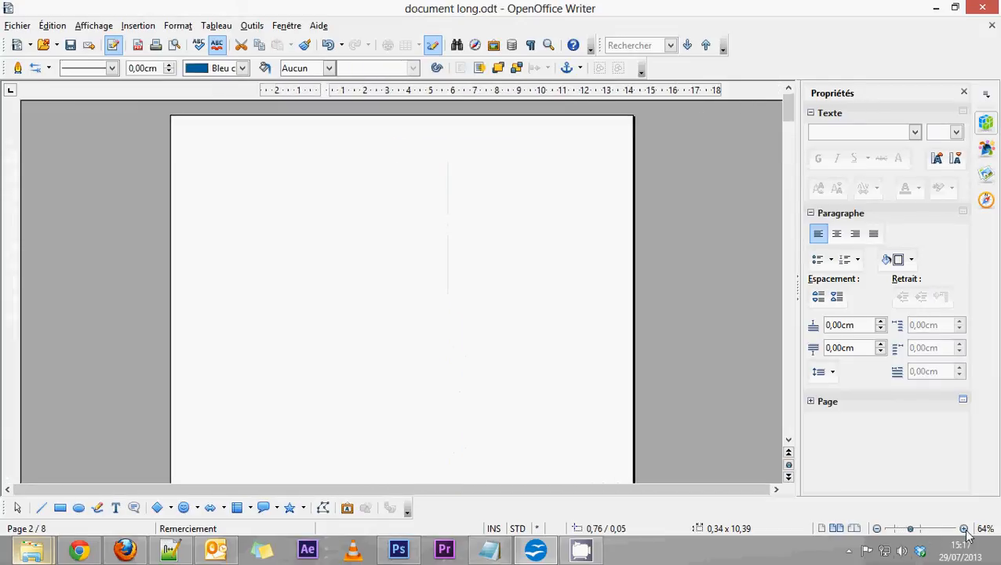
{"action": "left_click", "coordinate": [964, 529]}
{"action": "left_click", "coordinate": [964, 529]}
{"action": "left_click", "coordinate": [963, 528]}
{"action": "left_click", "coordinate": [964, 529]}
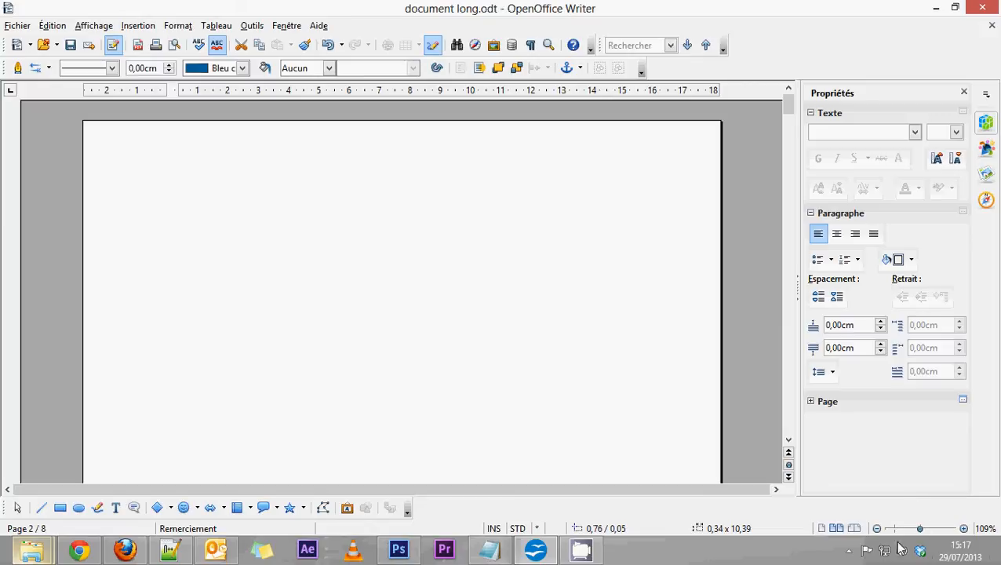
{"action": "scroll", "coordinate": [133, 408], "scroll_direction": "down", "scroll_amount": 10}
{"action": "scroll", "coordinate": [133, 408], "scroll_direction": "down", "scroll_amount": 3}
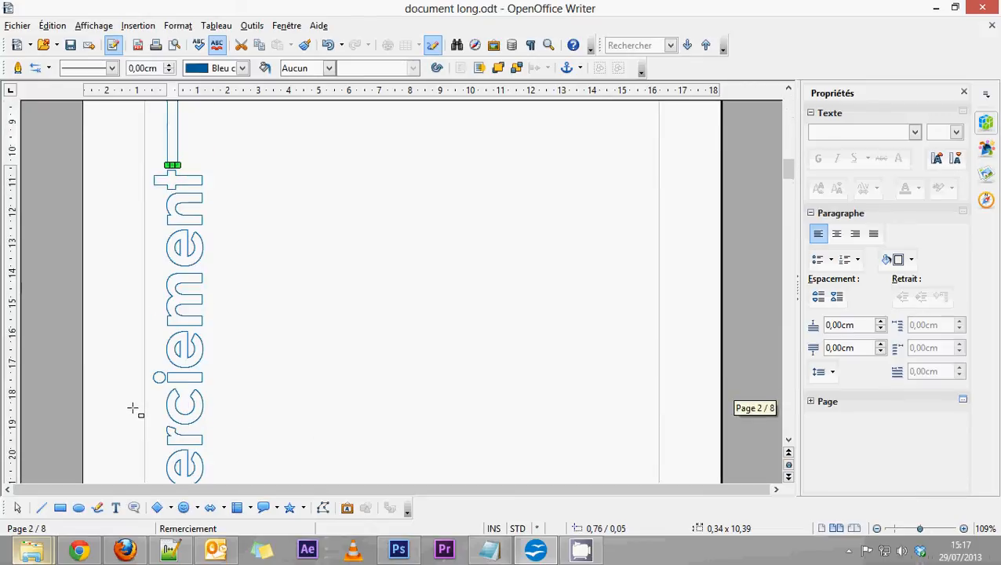
{"action": "scroll", "coordinate": [133, 408], "scroll_direction": "up", "scroll_amount": 4}
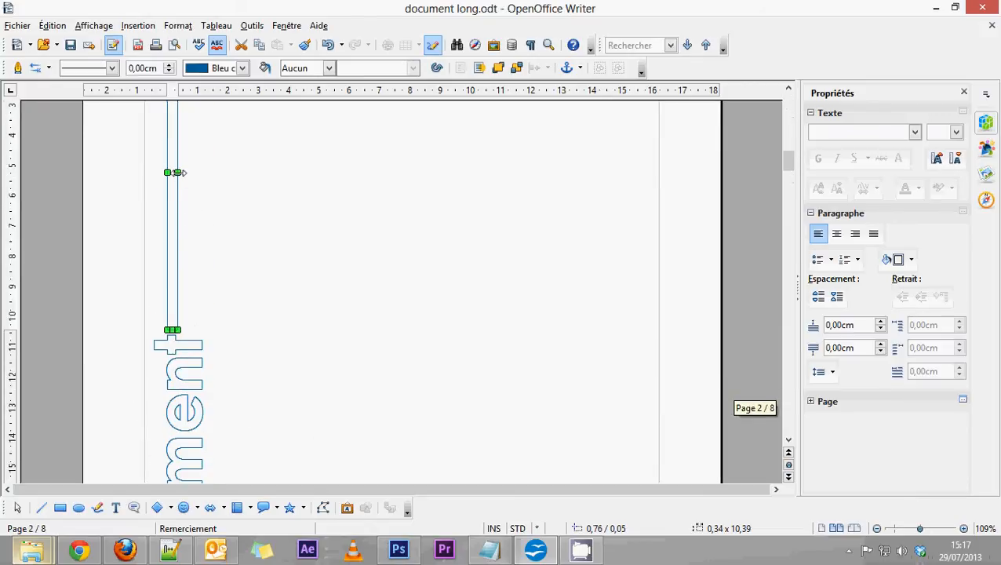
{"action": "left_click_drag", "start_coordinate": [179, 172], "coordinate": [171, 171]}
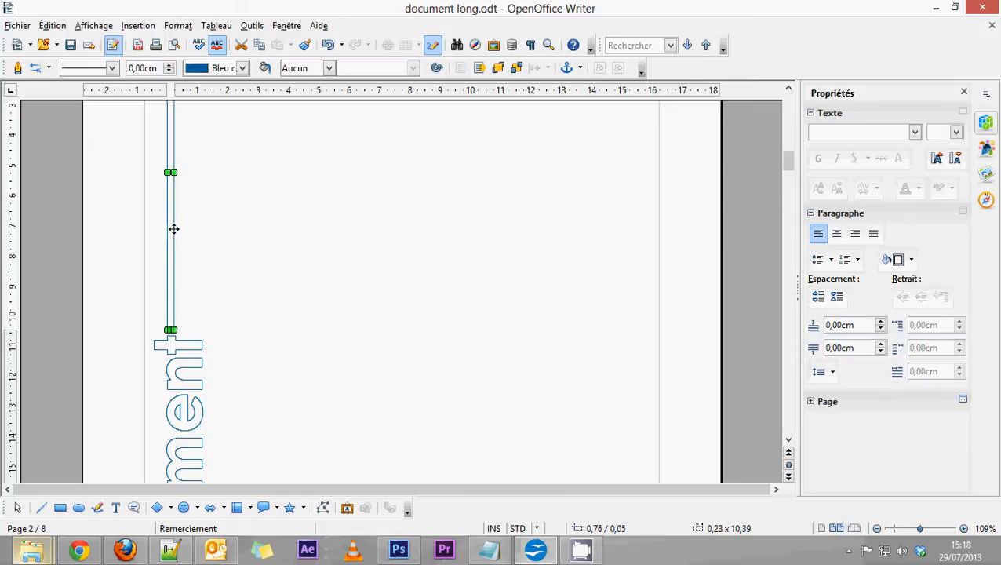
{"action": "mouse_move", "coordinate": [176, 227]}
{"action": "left_mouse_down"}
{"action": "mouse_move", "coordinate": [354, 239]}
{"action": "mouse_move", "coordinate": [176, 239]}
{"action": "left_mouse_up"}
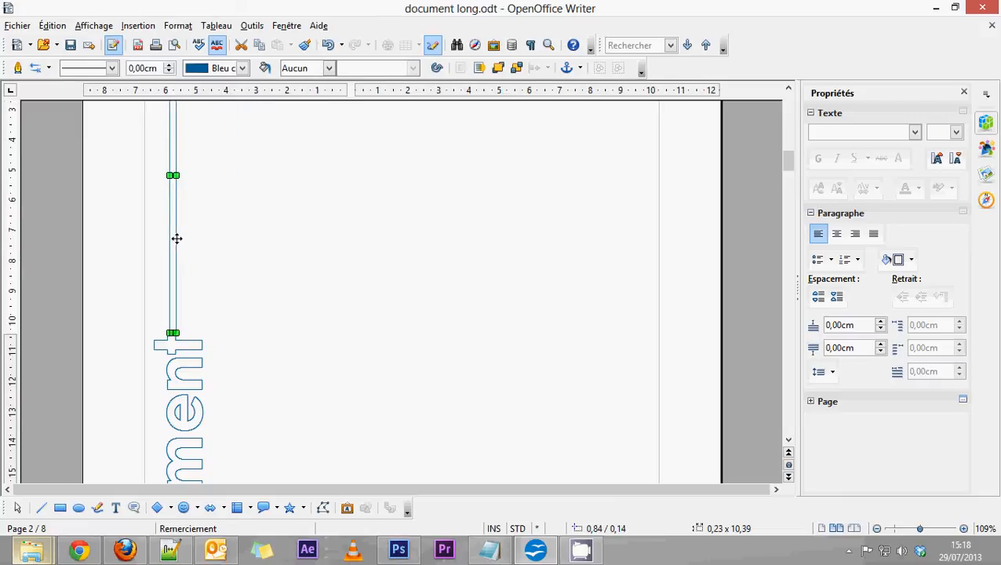
Widen the vertical rectangle to about 0.29 cm by its left edge, aligning it with the stem of the "t", and deselect it
{"action": "mouse_move", "coordinate": [167, 177]}
{"action": "left_mouse_down"}
{"action": "mouse_move", "coordinate": [157, 177]}
{"action": "mouse_move", "coordinate": [166, 177]}
{"action": "left_mouse_up"}
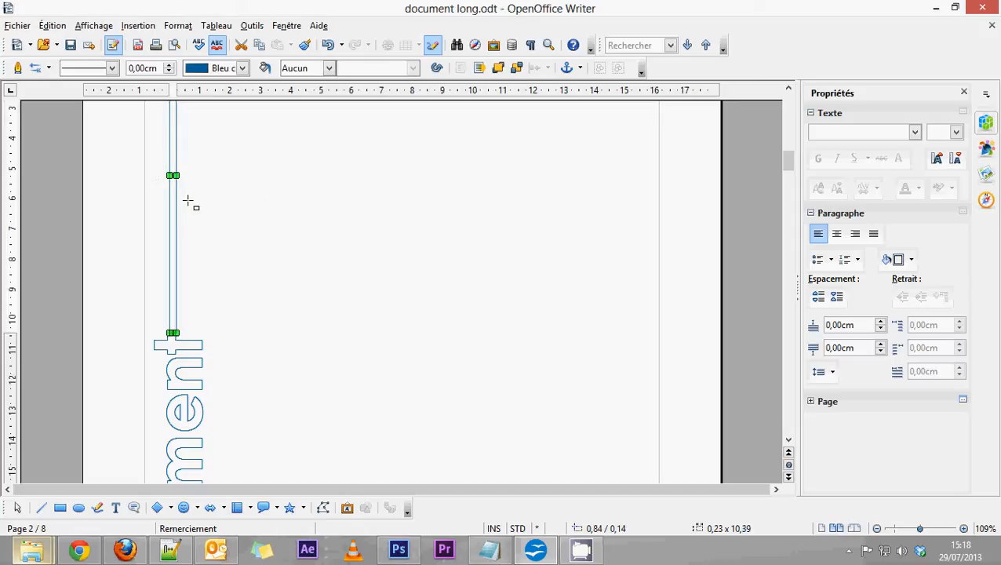
{"action": "left_click_drag", "start_coordinate": [176, 192], "coordinate": [401, 191]}
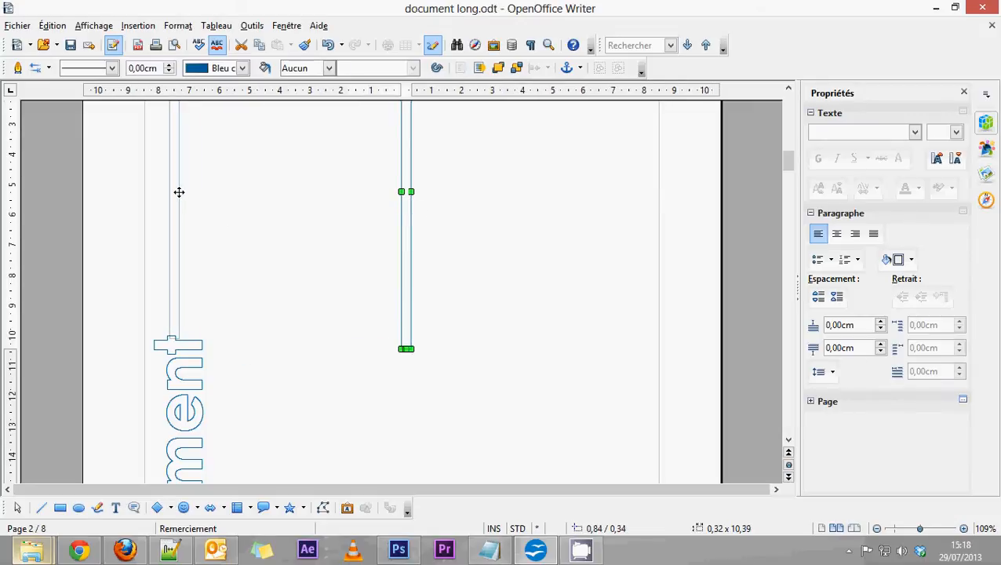
{"action": "left_click", "coordinate": [177, 190]}
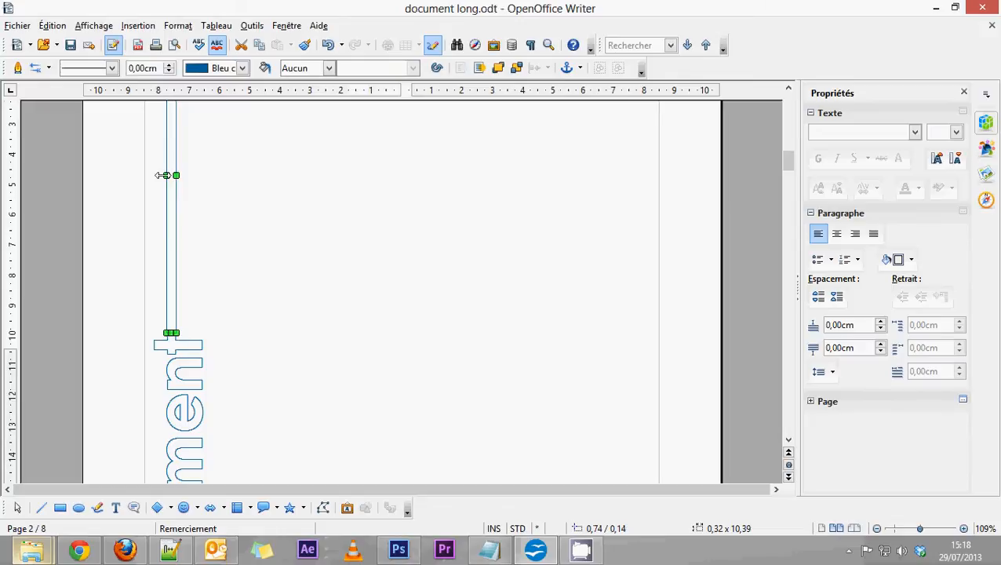
{"action": "mouse_move", "coordinate": [162, 175]}
{"action": "left_mouse_down"}
{"action": "mouse_move", "coordinate": [106, 176]}
{"action": "mouse_move", "coordinate": [166, 175]}
{"action": "left_mouse_up"}
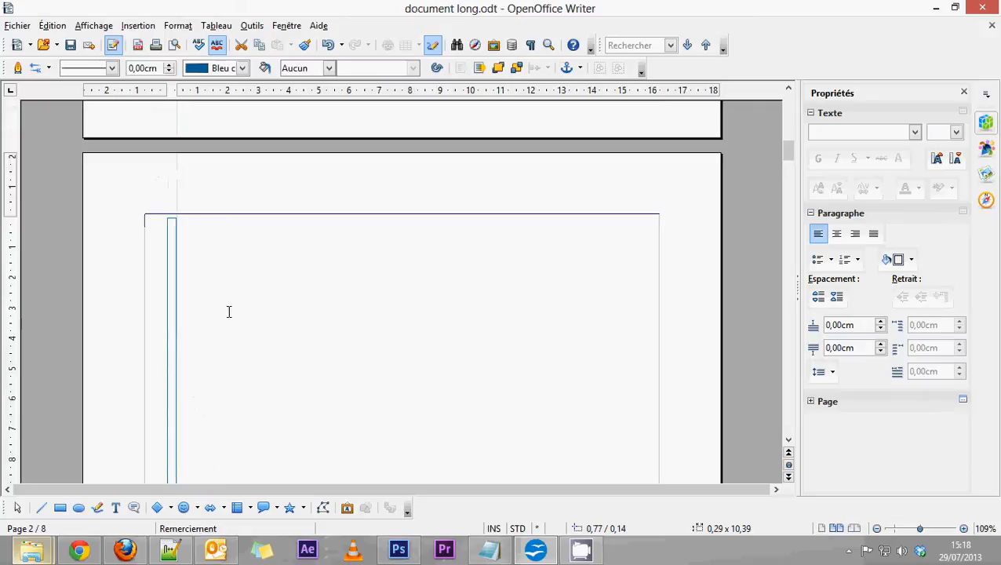
{"action": "left_click", "coordinate": [222, 335]}
Move the vertical rectangle up to about 0.77 / -0.03 cm so it meets the top margin line, and deselect it
{"action": "scroll", "coordinate": [186, 334], "scroll_direction": "down", "scroll_amount": 3}
{"action": "scroll", "coordinate": [169, 316], "scroll_direction": "up", "scroll_amount": 2}
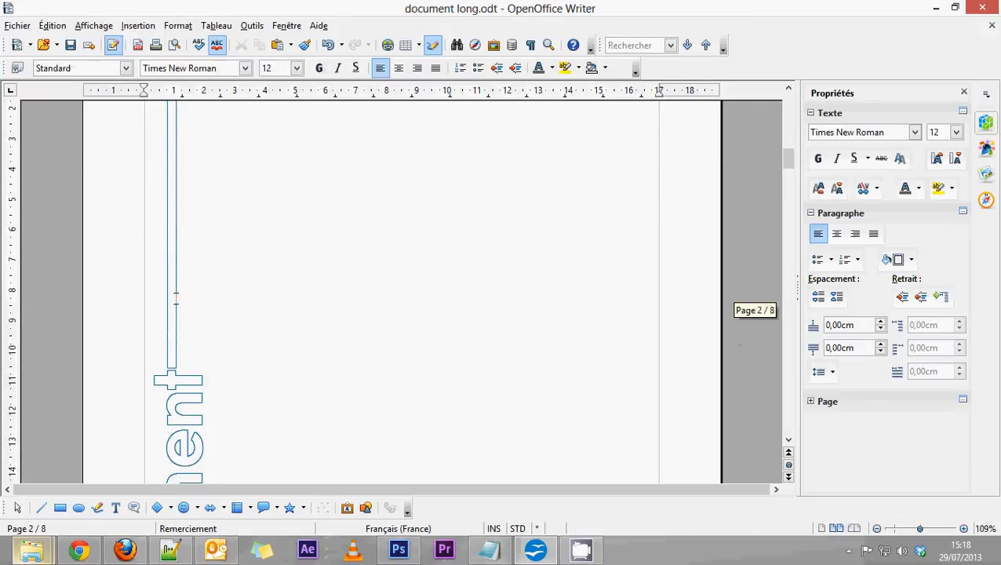
{"action": "left_click", "coordinate": [176, 302]}
{"action": "scroll", "coordinate": [192, 321], "scroll_direction": "up", "scroll_amount": 5}
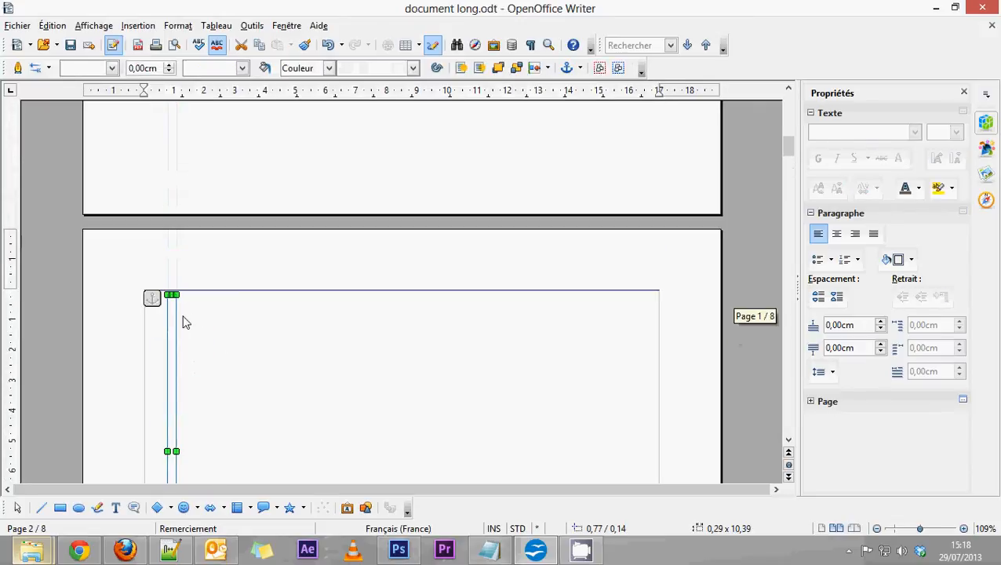
{"action": "scroll", "coordinate": [214, 364], "scroll_direction": "down", "scroll_amount": 10}
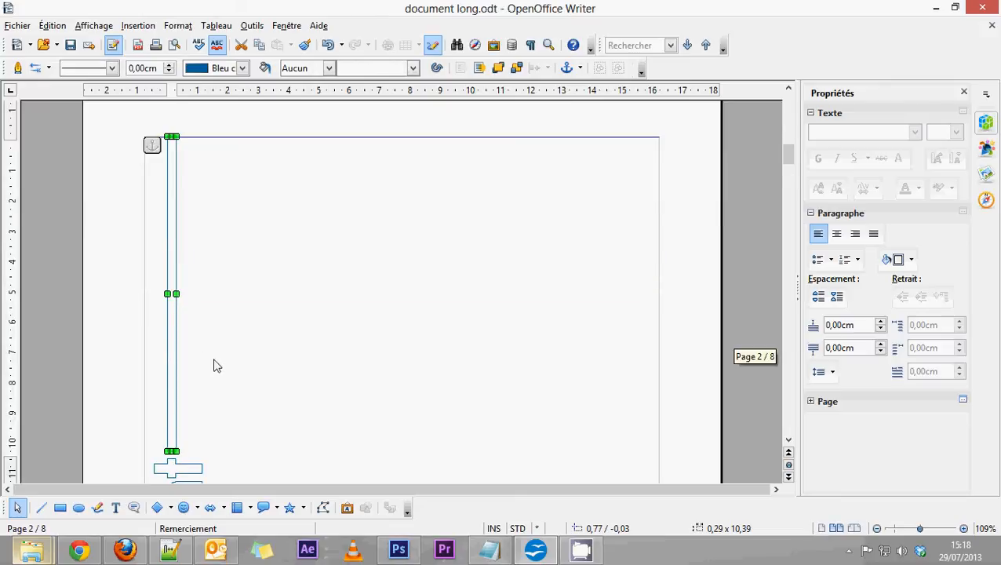
{"action": "scroll", "coordinate": [274, 360], "scroll_direction": "up", "scroll_amount": 10}
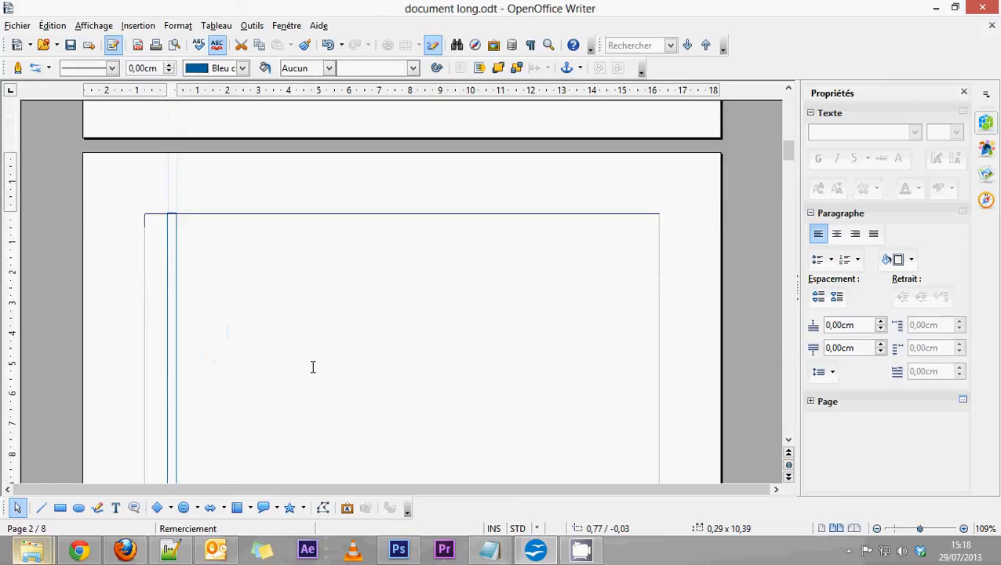
{"action": "left_click", "coordinate": [297, 344]}
Draw a thin horizontal rectangle about 14.91 x 0.32 cm from the foot of the "R" to page 2's right margin, and deselect it
{"action": "scroll", "coordinate": [298, 344], "scroll_direction": "down", "scroll_amount": 8}
{"action": "scroll", "coordinate": [296, 344], "scroll_direction": "down", "scroll_amount": 10}
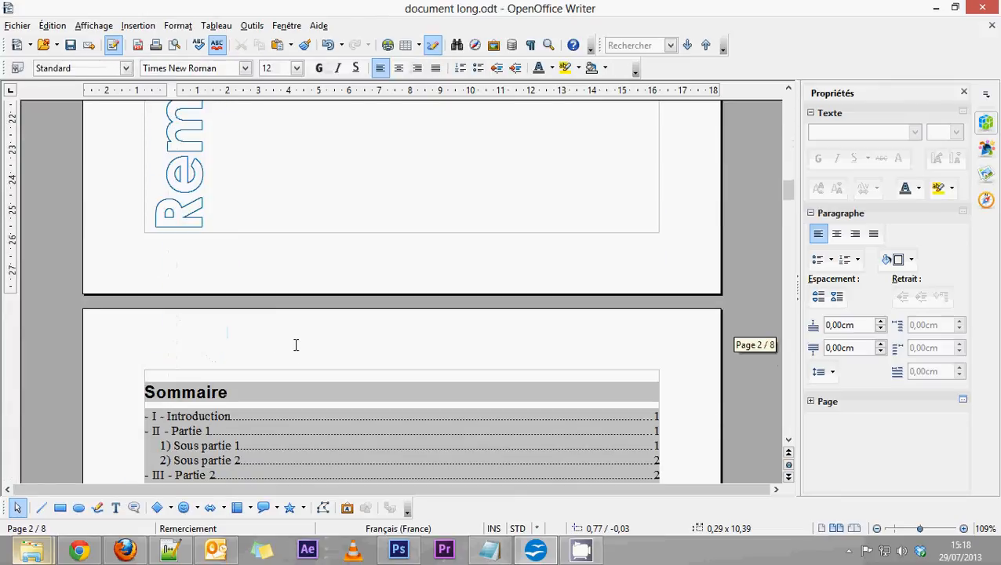
{"action": "left_click", "coordinate": [59, 507]}
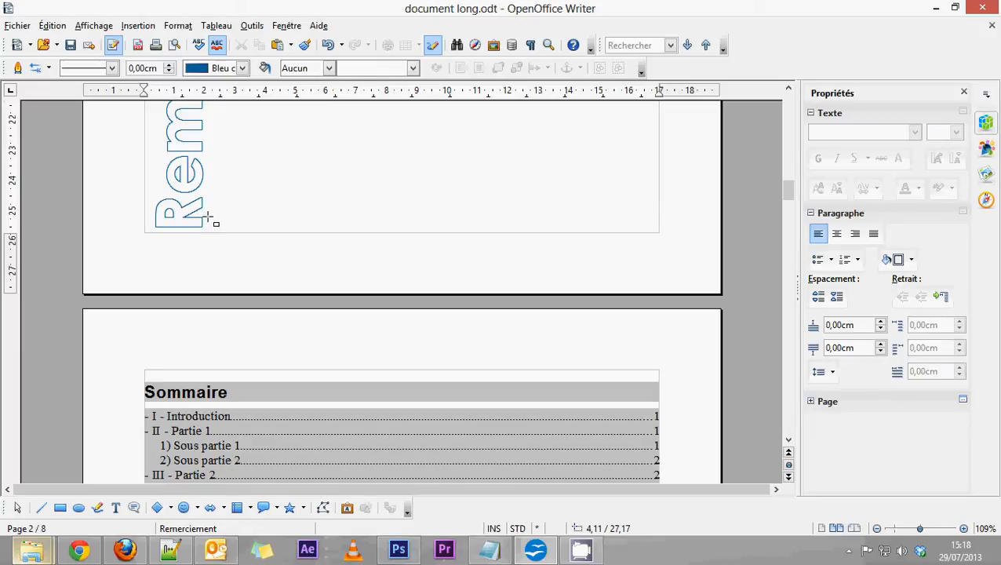
{"action": "left_click_drag", "start_coordinate": [208, 218], "coordinate": [661, 227]}
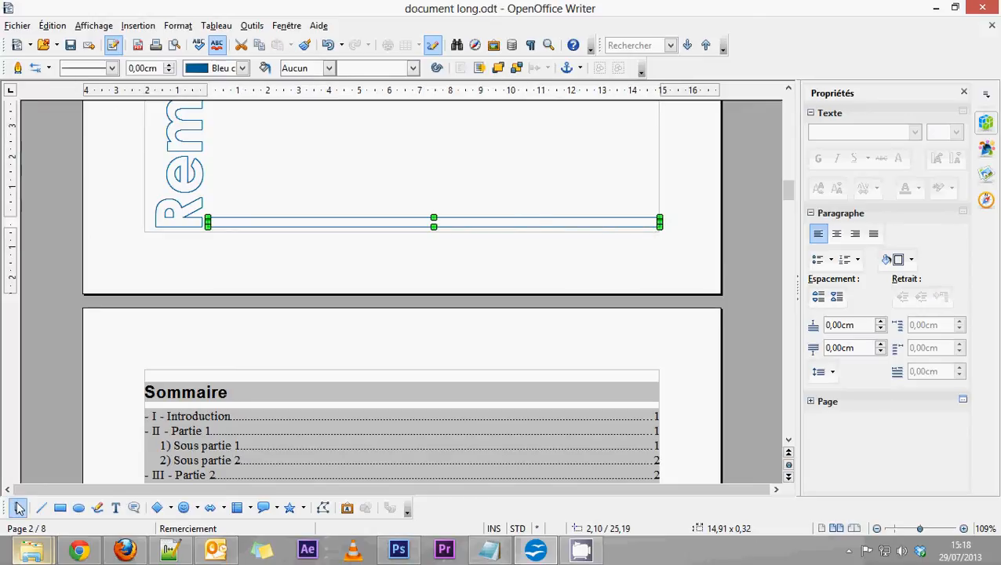
{"action": "scroll", "coordinate": [308, 196], "scroll_direction": "up", "scroll_amount": 1}
{"action": "left_click", "coordinate": [293, 270]}
Review the two rectangles around the "Remerciement" title on page 2 and return to the 54% two-page view
{"action": "scroll", "coordinate": [292, 271], "scroll_direction": "down", "scroll_amount": 2}
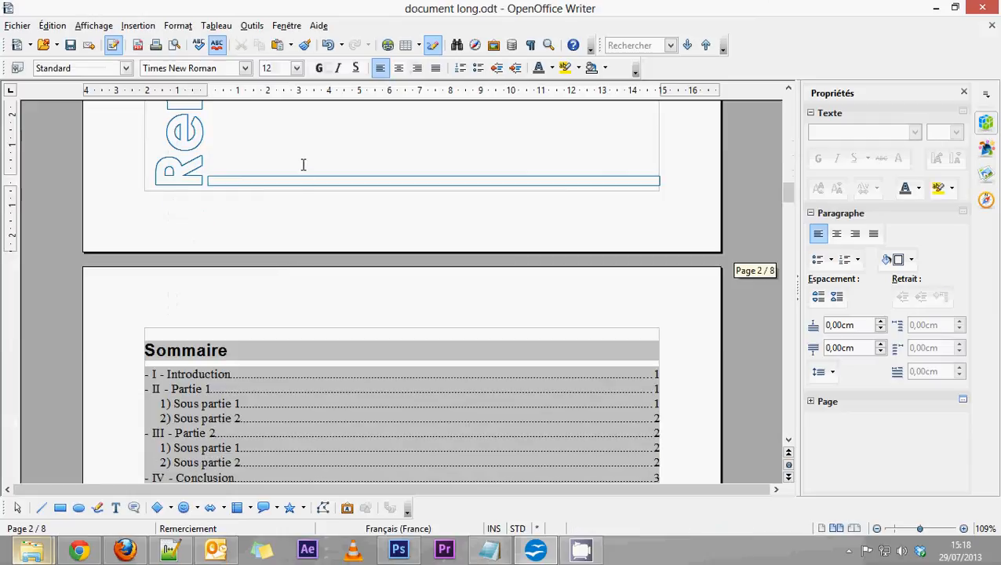
{"action": "scroll", "coordinate": [371, 194], "scroll_direction": "up", "scroll_amount": 15}
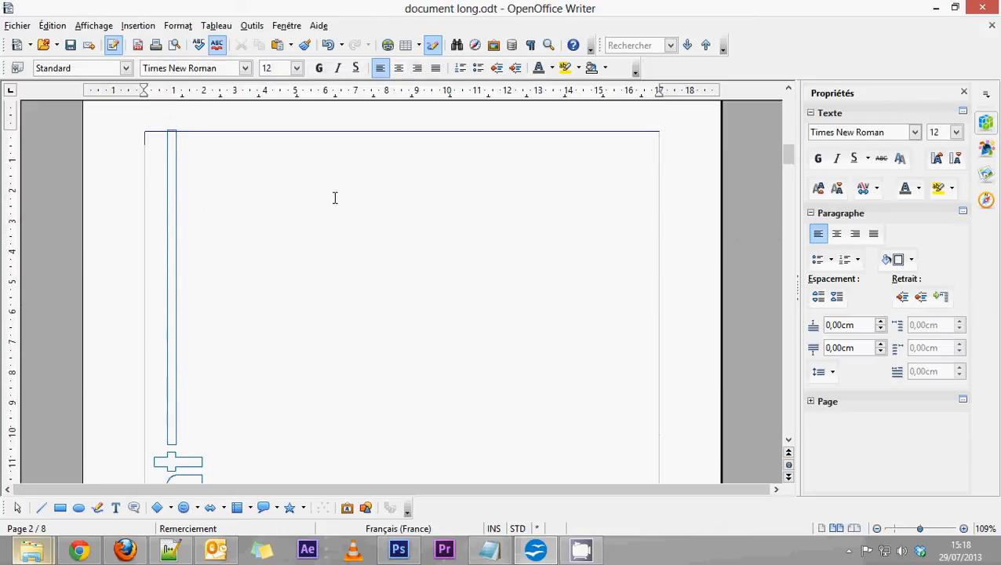
{"action": "scroll", "coordinate": [305, 188], "scroll_direction": "down", "scroll_amount": 16}
{"action": "scroll", "coordinate": [329, 303], "scroll_direction": "up", "scroll_amount": 15}
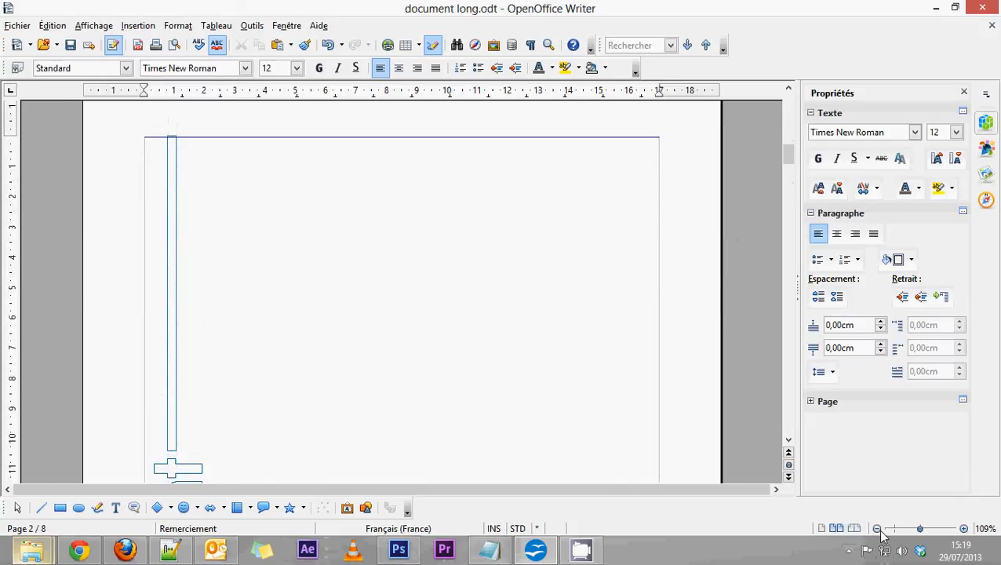
{"action": "left_click", "coordinate": [877, 529]}
{"action": "left_click", "coordinate": [877, 528]}
{"action": "left_click", "coordinate": [877, 529]}
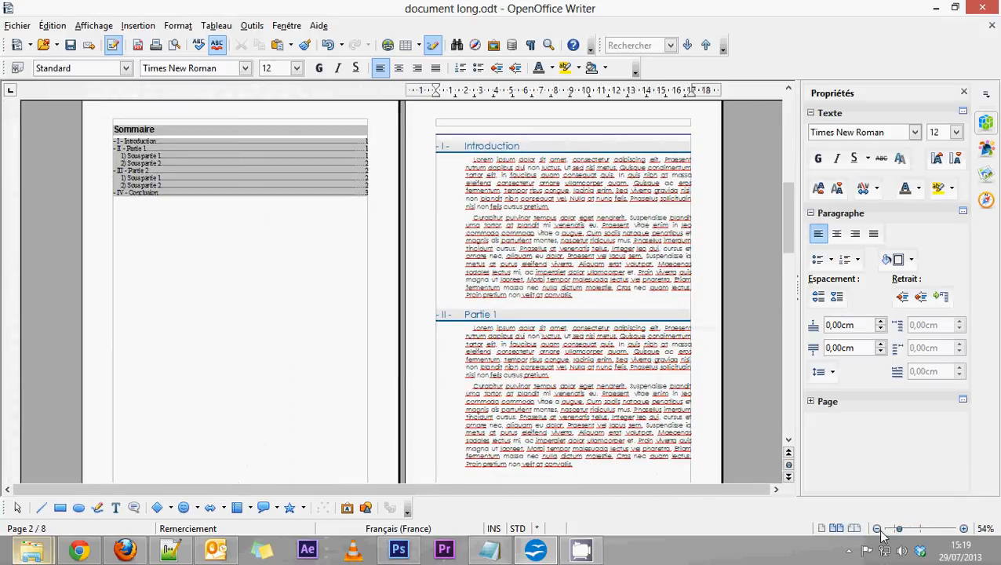
Set the left indent of the paragraph on the "Remerciement" page to 2.75 cm so its text clears the rotated title
{"action": "scroll", "coordinate": [513, 314], "scroll_direction": "up", "scroll_amount": 10}
{"action": "scroll", "coordinate": [525, 287], "scroll_direction": "up", "scroll_amount": 1}
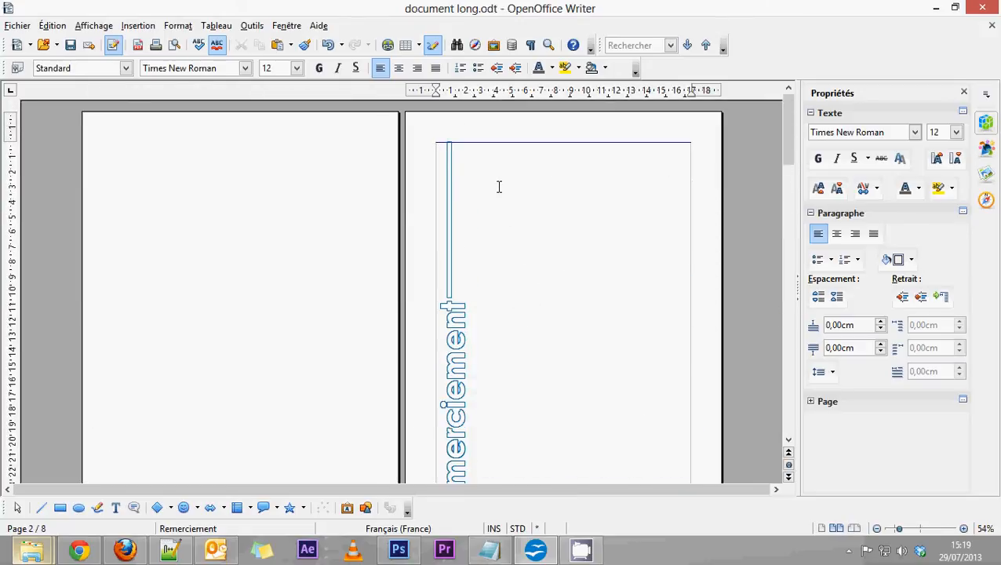
{"action": "scroll", "coordinate": [495, 279], "scroll_direction": "down", "scroll_amount": 2}
{"action": "scroll", "coordinate": [511, 361], "scroll_direction": "up", "scroll_amount": 2}
{"action": "scroll", "coordinate": [511, 362], "scroll_direction": "down", "scroll_amount": 2}
{"action": "scroll", "coordinate": [512, 363], "scroll_direction": "up", "scroll_amount": 2}
{"action": "left_click_drag", "start_coordinate": [436, 96], "coordinate": [476, 95]}
Switch to Chrome and copy the three highlighted Lorem Ipsum paragraphs from the fr.lipsum.com page
{"action": "left_click", "coordinate": [79, 549]}
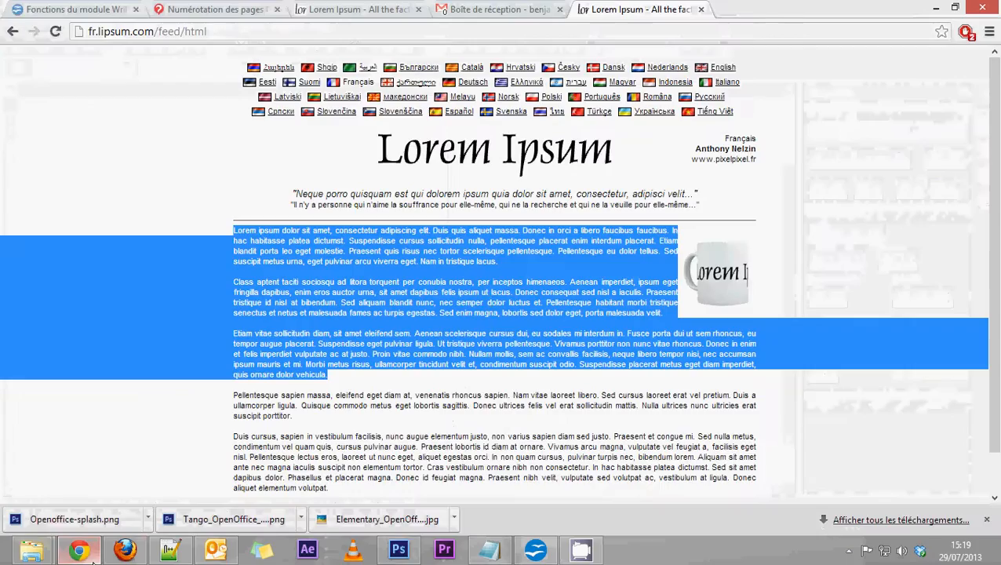
{"action": "right_click", "coordinate": [373, 248]}
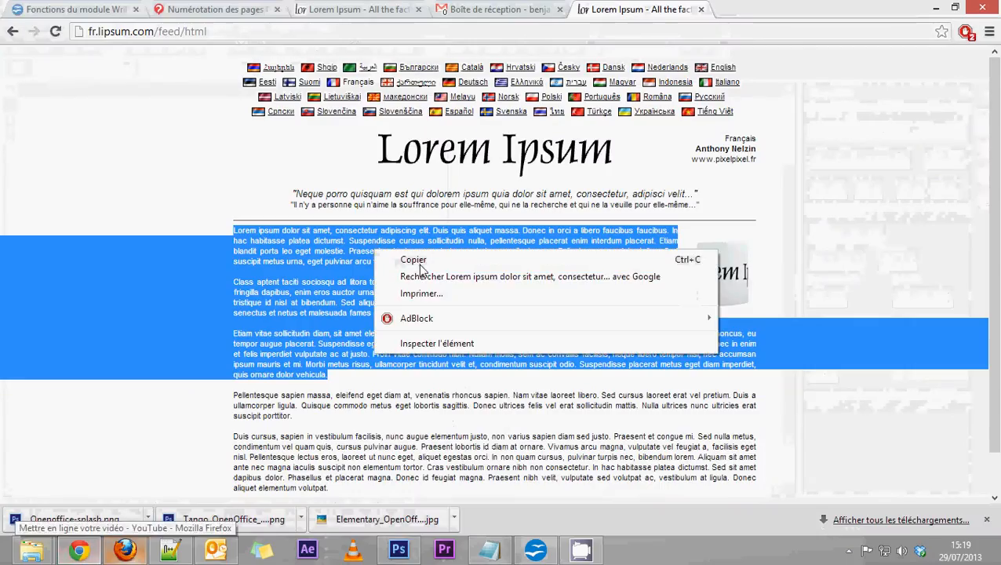
{"action": "left_click", "coordinate": [421, 265]}
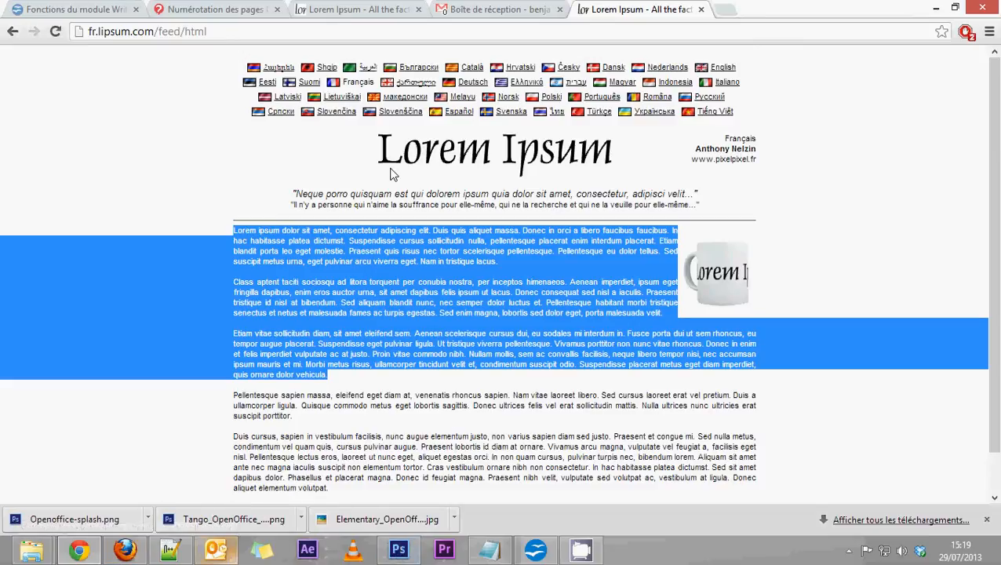
Return to OpenOffice Writer and paste the copied paragraphs as unformatted text on the "Remerciement" page
{"action": "left_click", "coordinate": [534, 549]}
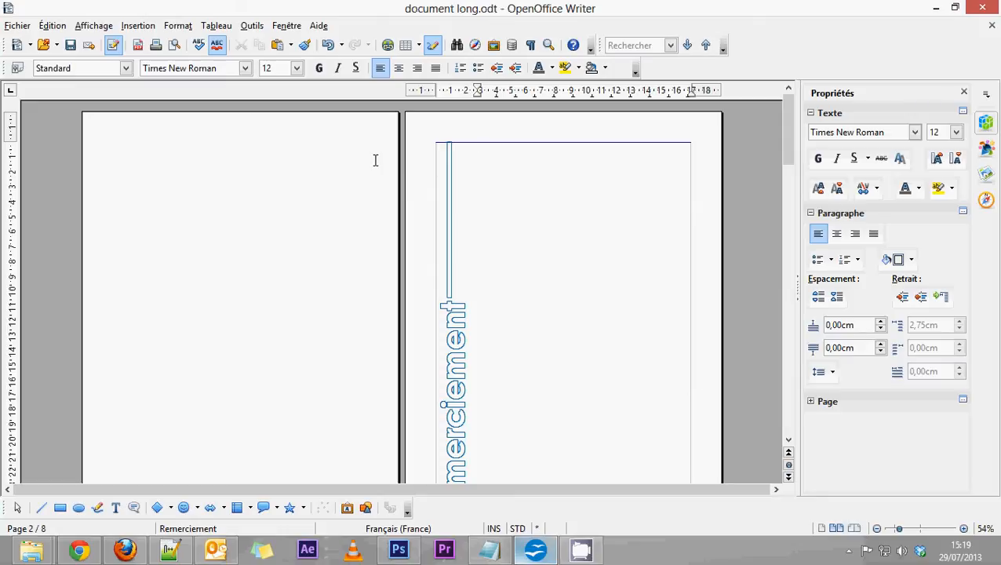
{"action": "scroll", "coordinate": [532, 286], "scroll_direction": "down", "scroll_amount": 2}
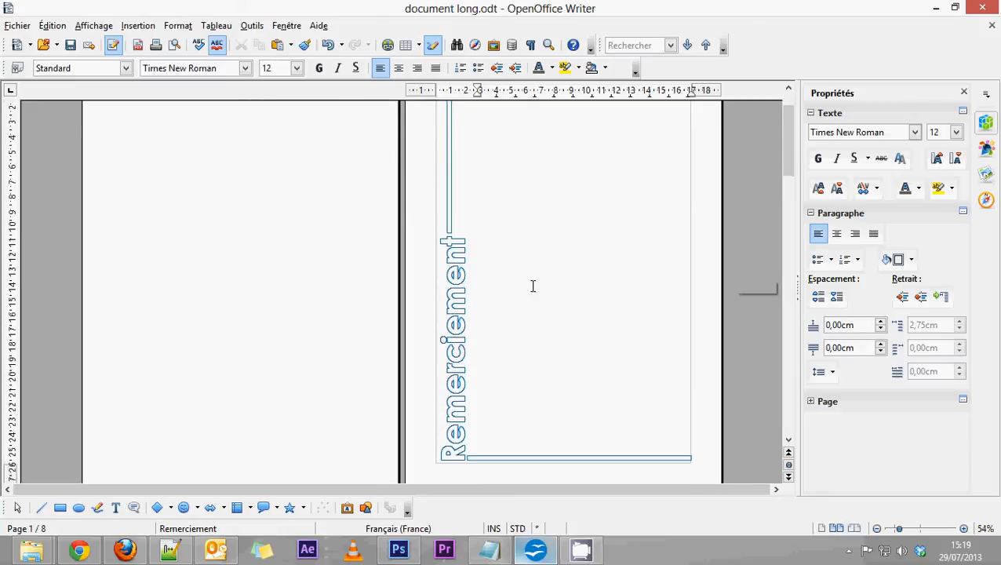
{"action": "scroll", "coordinate": [532, 285], "scroll_direction": "up", "scroll_amount": 2}
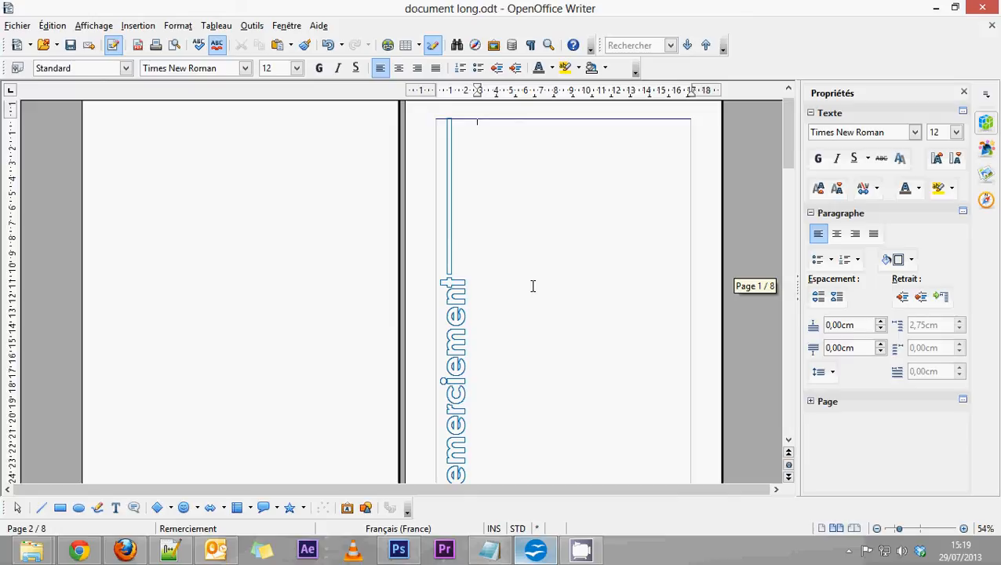
{"action": "left_click", "coordinate": [52, 26]}
{"action": "left_click", "coordinate": [94, 152]}
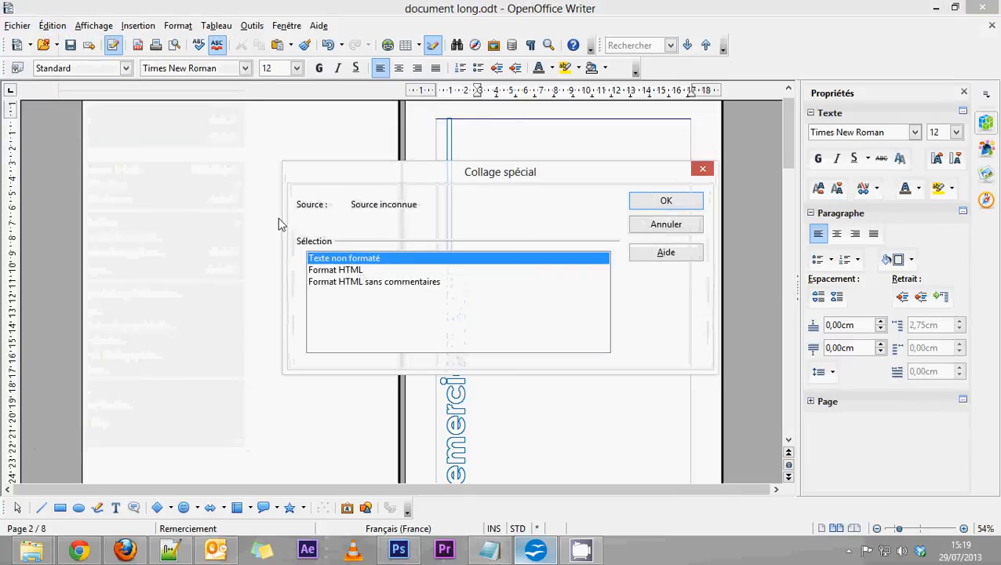
{"action": "double_click", "coordinate": [351, 262]}
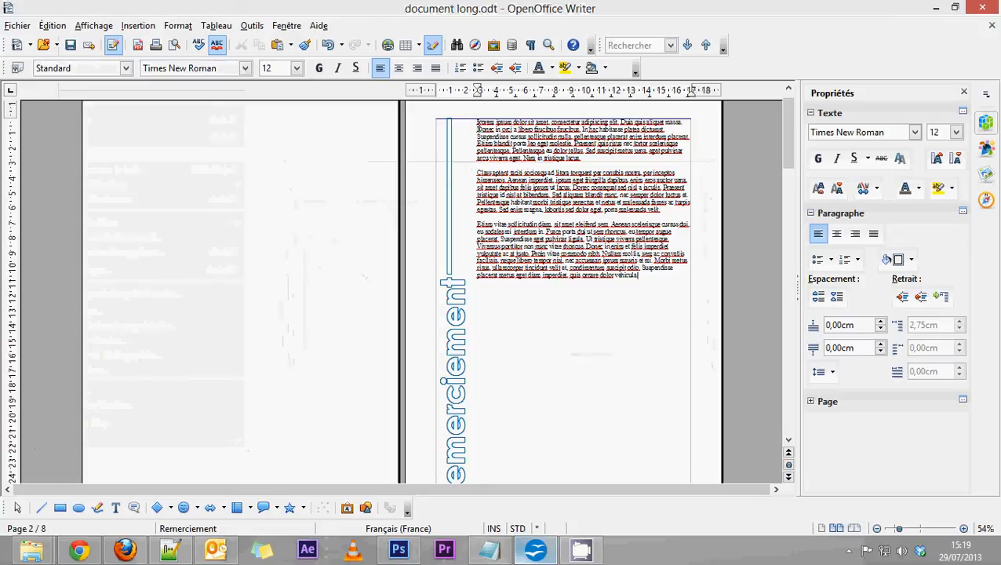
Justify all the pasted text, change its font colour to dark grey, and deselect it
{"action": "key", "text": "ctrl+a"}
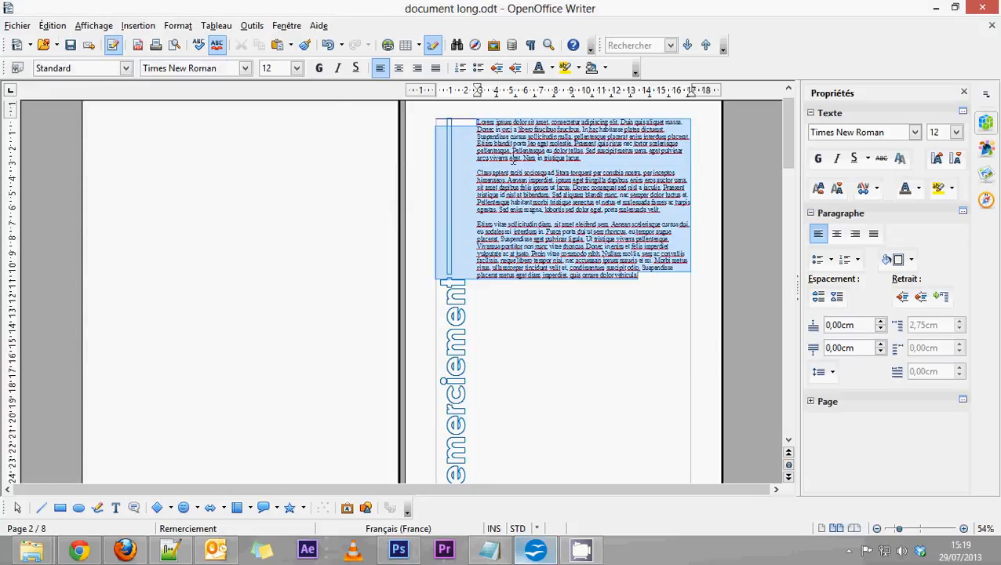
{"action": "left_click", "coordinate": [436, 68]}
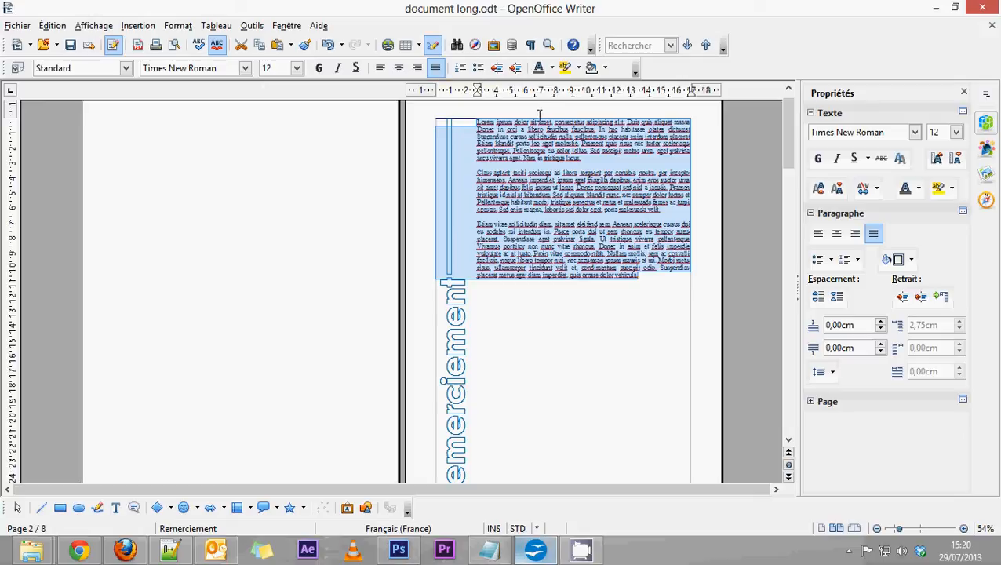
{"action": "left_click", "coordinate": [552, 68]}
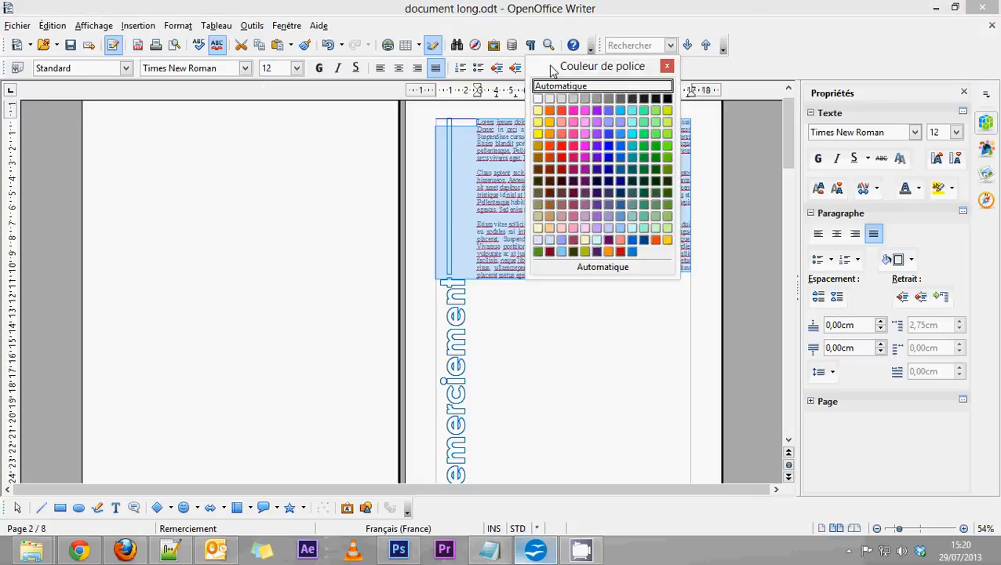
{"action": "left_click", "coordinate": [623, 102]}
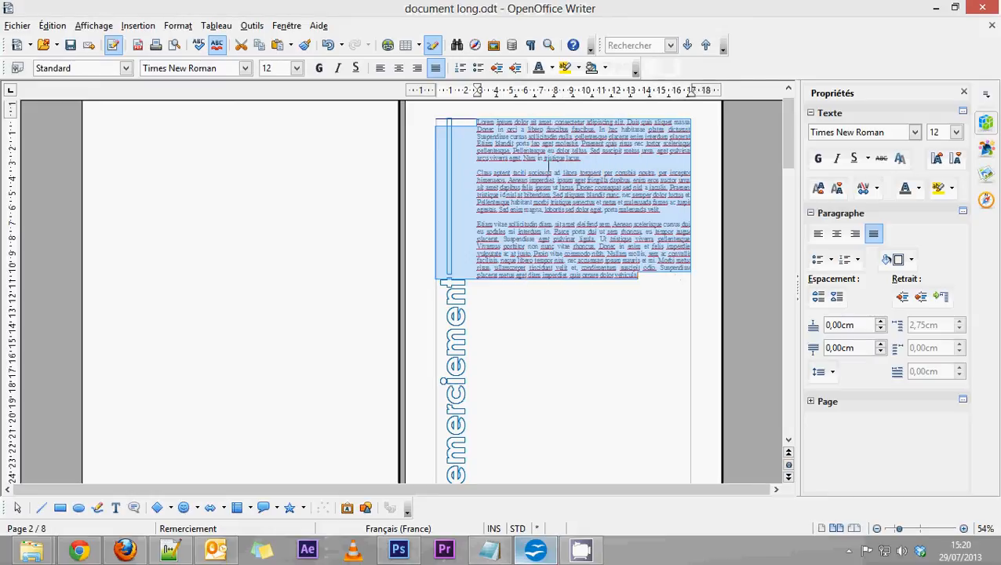
{"action": "left_click", "coordinate": [514, 308]}
Set the first-line indent of the three pasted paragraphs to 0.50 cm
{"action": "left_click_drag", "start_coordinate": [639, 275], "coordinate": [477, 124]}
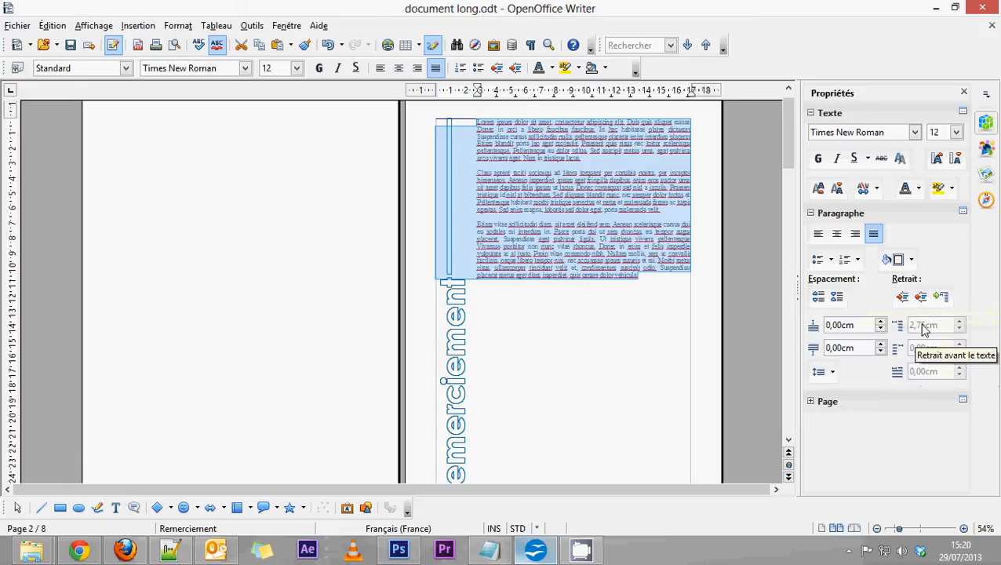
{"action": "left_click", "coordinate": [941, 306]}
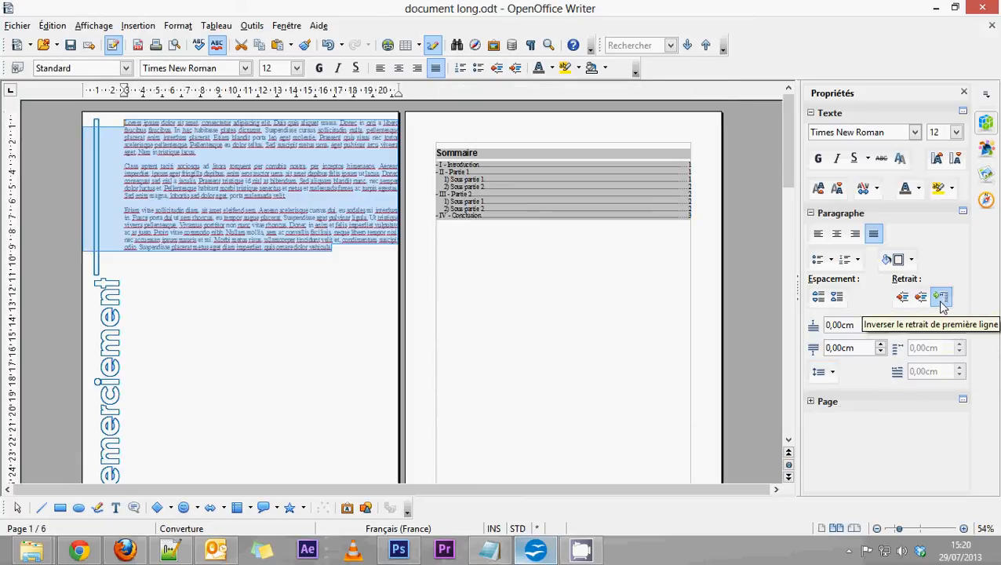
{"action": "key", "text": "ctrl+z"}
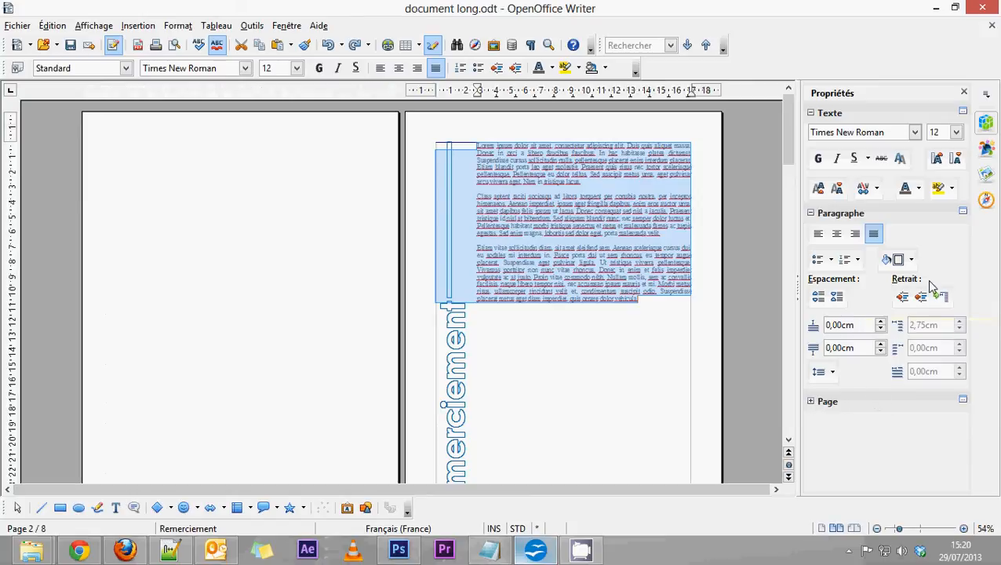
{"action": "left_click", "coordinate": [963, 214]}
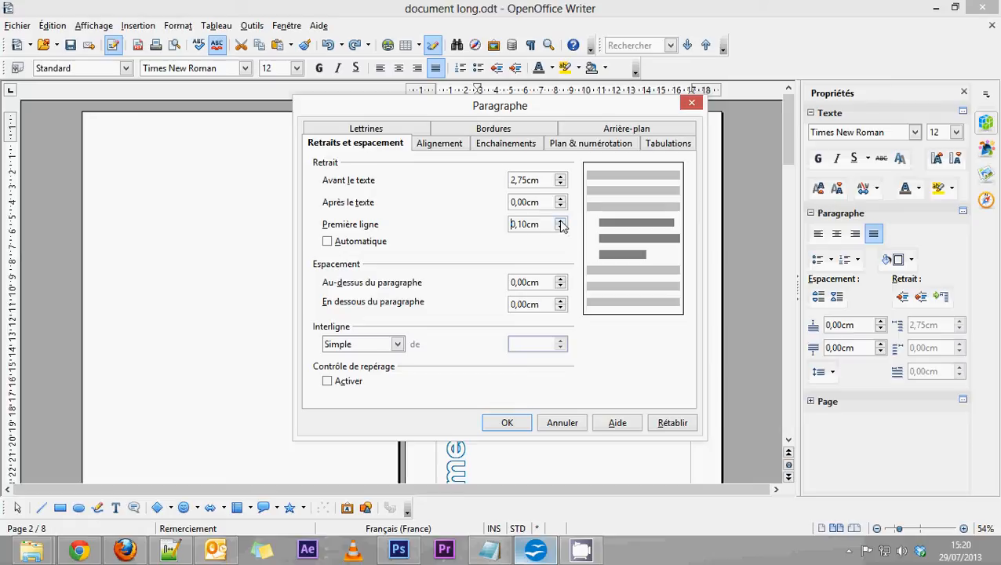
{"action": "left_click", "coordinate": [507, 422]}
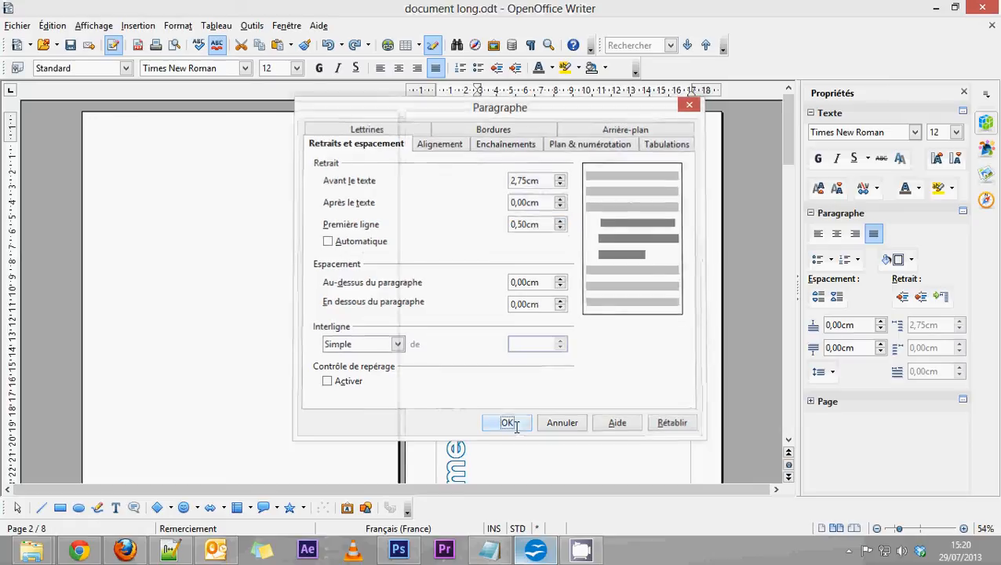
{"action": "scroll", "coordinate": [508, 397], "scroll_direction": "down", "scroll_amount": 5}
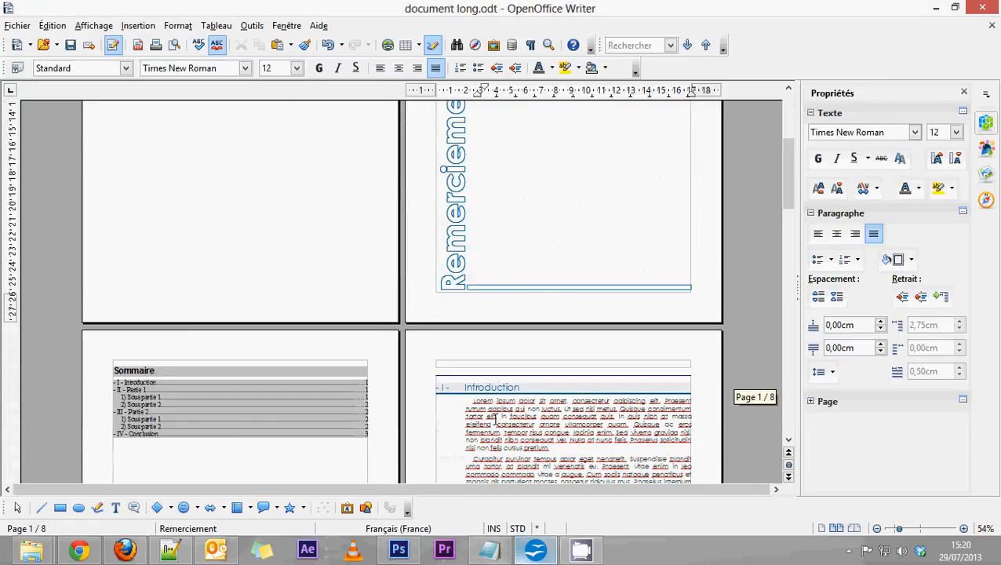
{"action": "scroll", "coordinate": [499, 424], "scroll_direction": "up", "scroll_amount": 7}
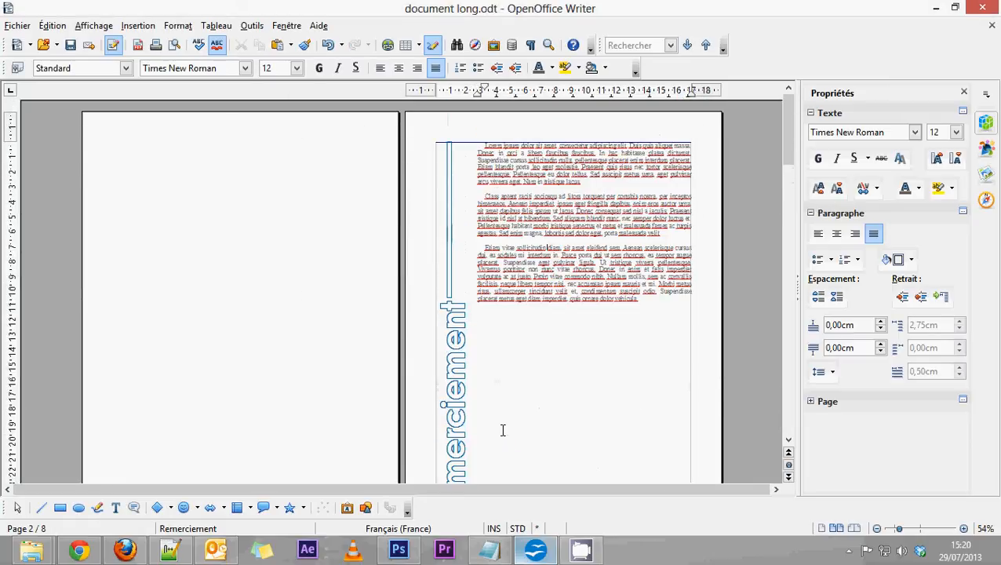
Insert 22 blank lines before the first paragraph so the text starts level with the upper end of the rotated title
{"action": "left_click", "coordinate": [482, 145]}
{"action": "key", "text": "Return"}
{"action": "key", "text": "Return"}
{"action": "key", "text": "Return"}
{"action": "key", "text": "Return"}
{"action": "key", "text": "Return"}
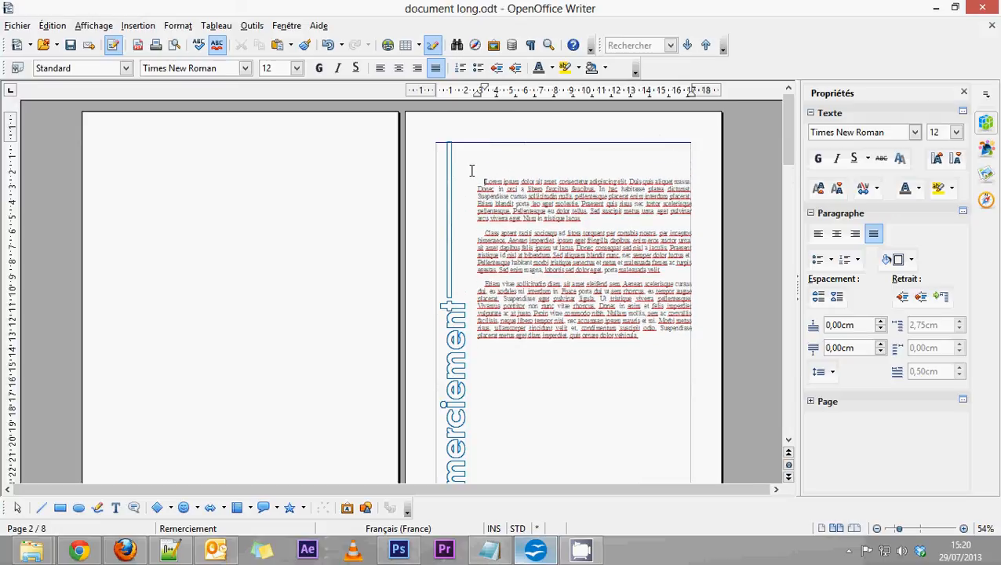
{"action": "key", "text": "Return"}
{"action": "key", "text": "Return"}
{"action": "key", "text": "Return"}
{"action": "key", "text": "Return"}
{"action": "key", "text": "Return"}
{"action": "key", "text": "Return"}
{"action": "key", "text": "Return"}
{"action": "key", "text": "Return"}
{"action": "key", "text": "Return"}
{"action": "key", "text": "Return"}
{"action": "key", "text": "Return"}
{"action": "key", "text": "Return"}
{"action": "key", "text": "Return"}
{"action": "key", "text": "Return"}
{"action": "key", "text": "Return"}
{"action": "key", "text": "Return"}
{"action": "key", "text": "Return"}
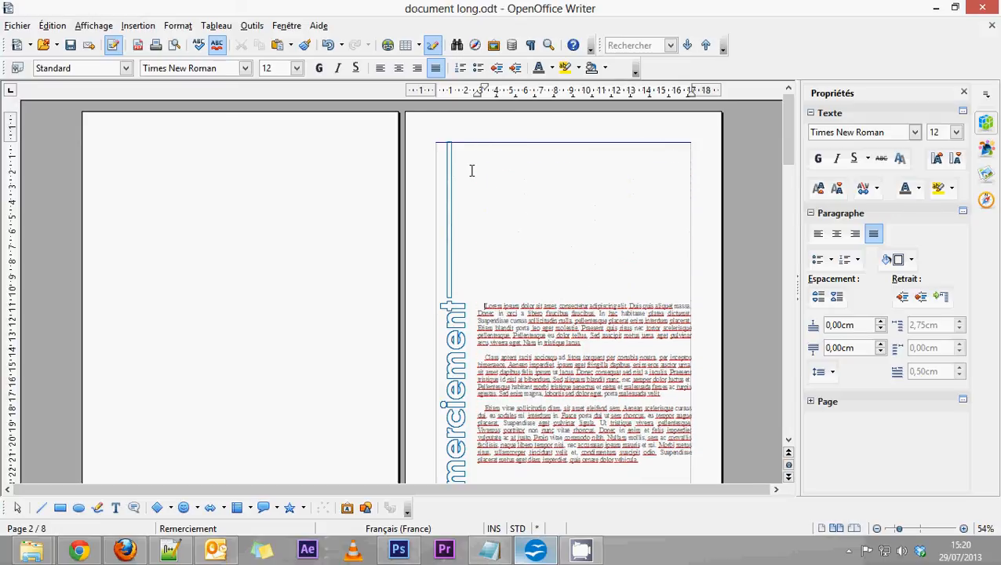
Add a few more blank lines above the first paragraph to lower the text block beside the title
{"action": "scroll", "coordinate": [617, 343], "scroll_direction": "down", "scroll_amount": 2}
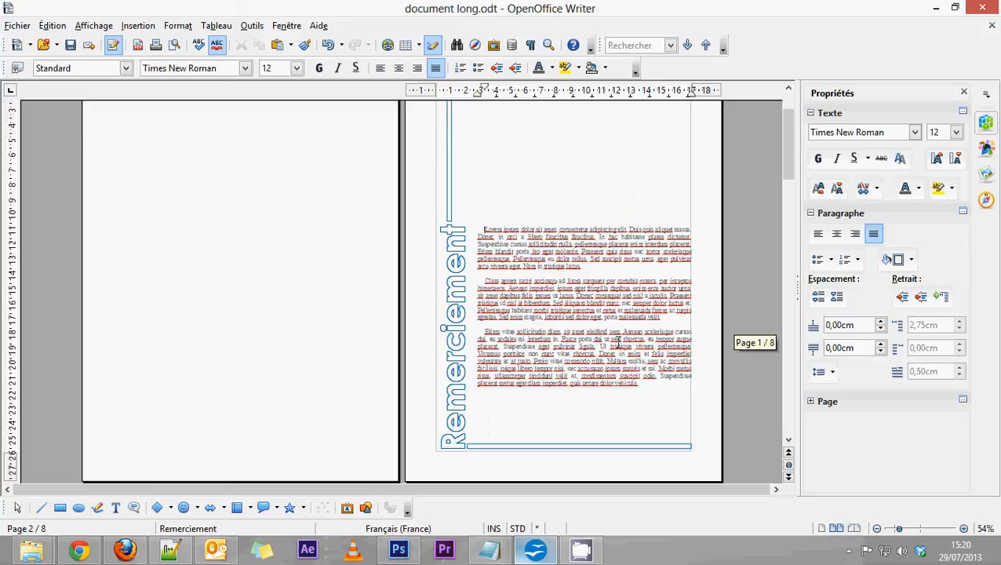
{"action": "scroll", "coordinate": [589, 317], "scroll_direction": "up", "scroll_amount": 2}
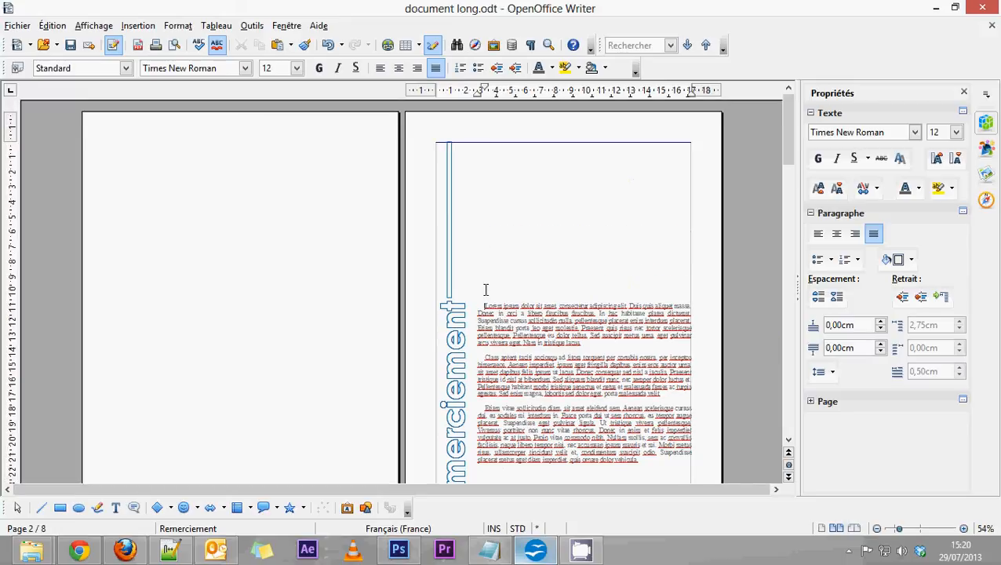
{"action": "scroll", "coordinate": [511, 365], "scroll_direction": "down", "scroll_amount": 2}
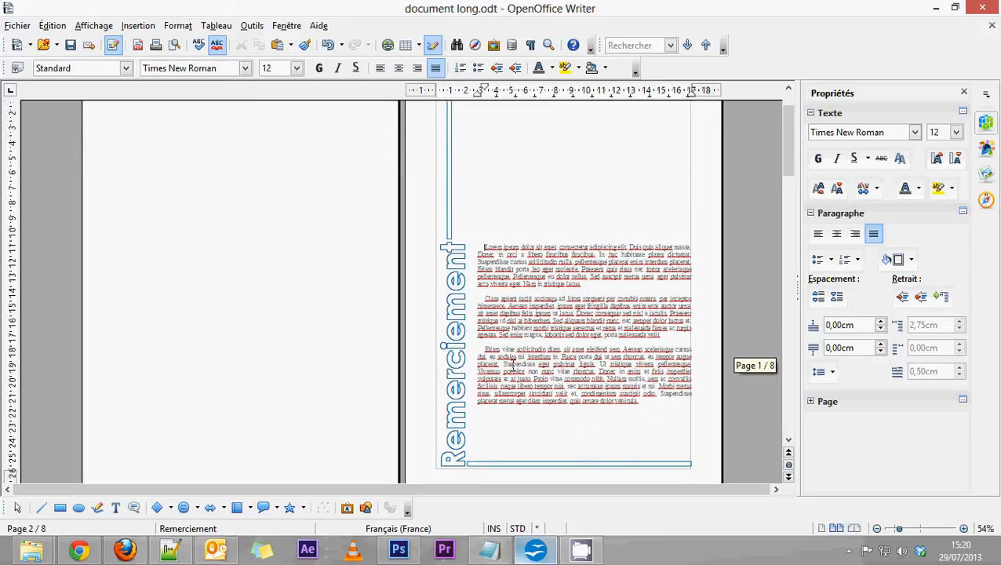
{"action": "scroll", "coordinate": [511, 364], "scroll_direction": "up", "scroll_amount": 2}
{"action": "scroll", "coordinate": [513, 369], "scroll_direction": "down", "scroll_amount": 1}
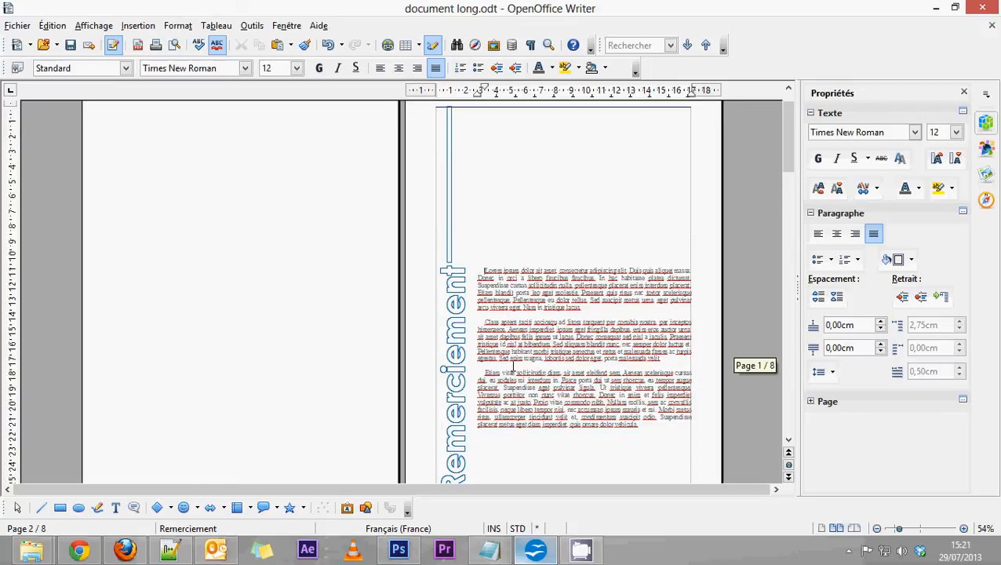
{"action": "scroll", "coordinate": [514, 366], "scroll_direction": "down", "scroll_amount": 1}
{"action": "key", "text": "Return"}
{"action": "key", "text": "Return"}
{"action": "key", "text": "Return"}
{"action": "key", "text": "Return"}
{"action": "key", "text": "Return"}
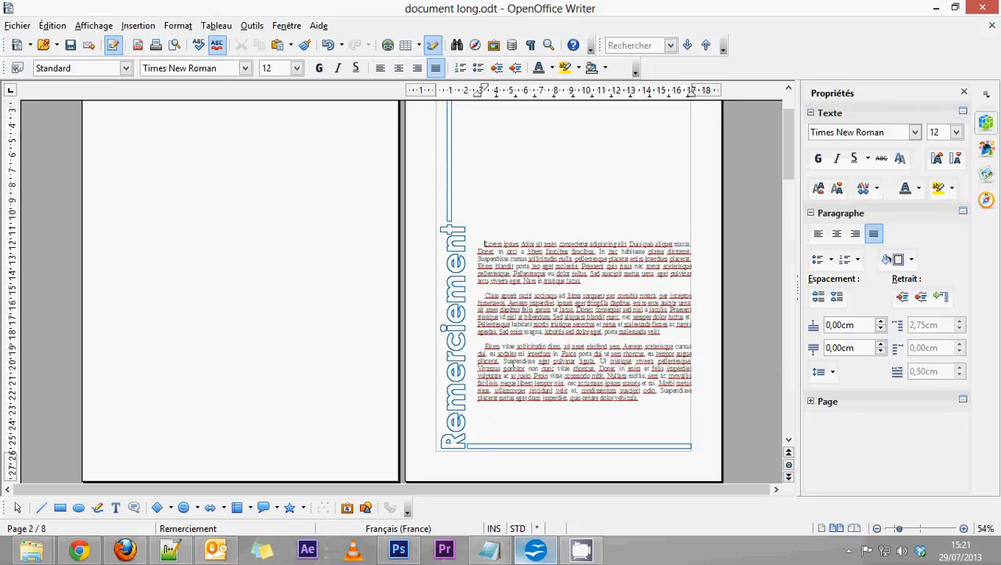
Try removing the first paragraph's indent, then undo that and the last few added blank lines
{"action": "key", "text": "BackSpace"}
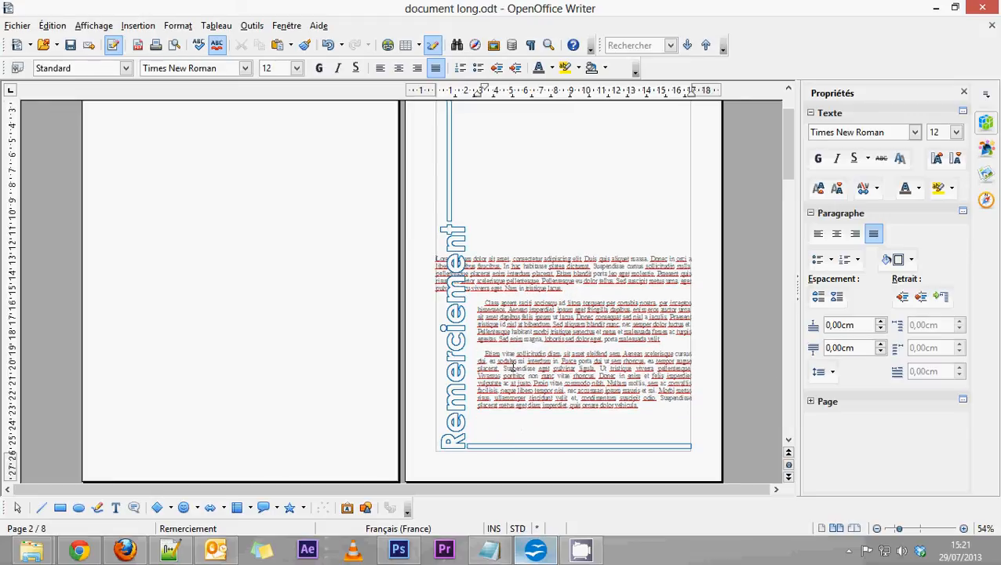
{"action": "key", "text": "ctrl+z"}
{"action": "key", "text": "ctrl+z"}
{"action": "key", "text": "ctrl+z"}
{"action": "key", "text": "ctrl+z"}
{"action": "key", "text": "ctrl+z"}
{"action": "key", "text": "ctrl+z"}
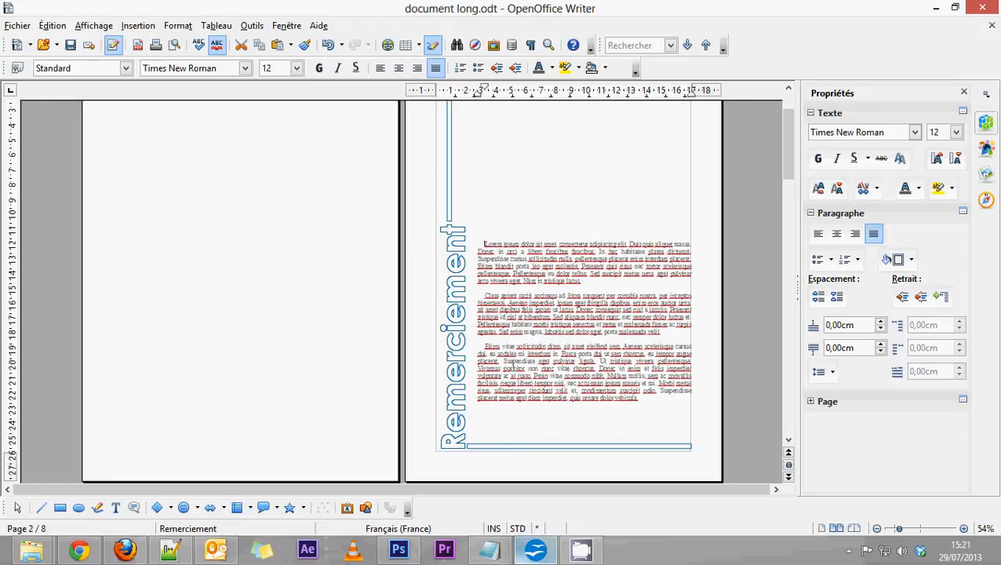
Restore one undone blank line above the first paragraph, keeping its indents, and check the text's placement between the title and rectangles
{"action": "scroll", "coordinate": [606, 337], "scroll_direction": "down", "scroll_amount": 1}
{"action": "scroll", "coordinate": [605, 338], "scroll_direction": "up", "scroll_amount": 1}
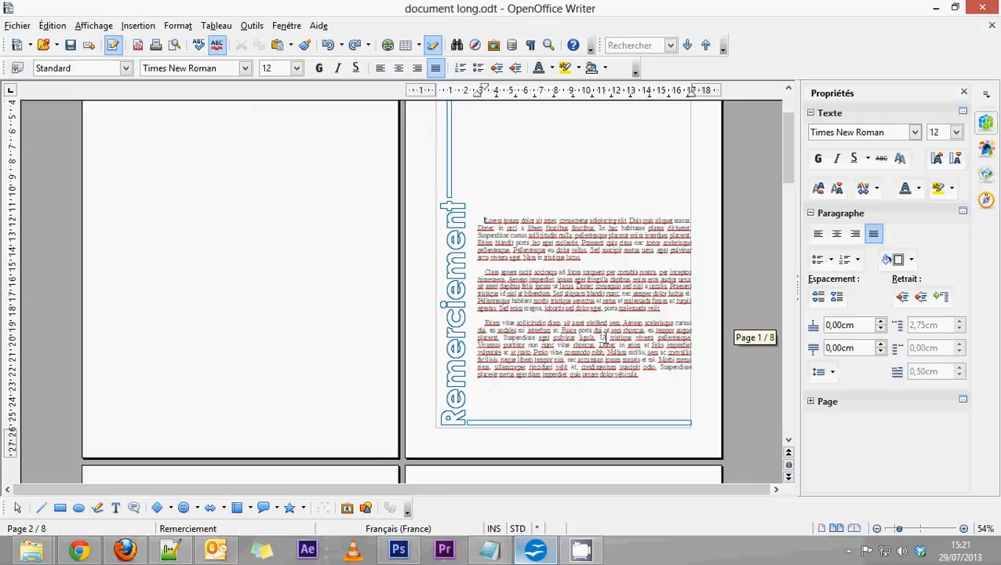
{"action": "key", "text": "ctrl+y"}
{"action": "key", "text": "ctrl+y"}
{"action": "key", "text": "BackSpace"}
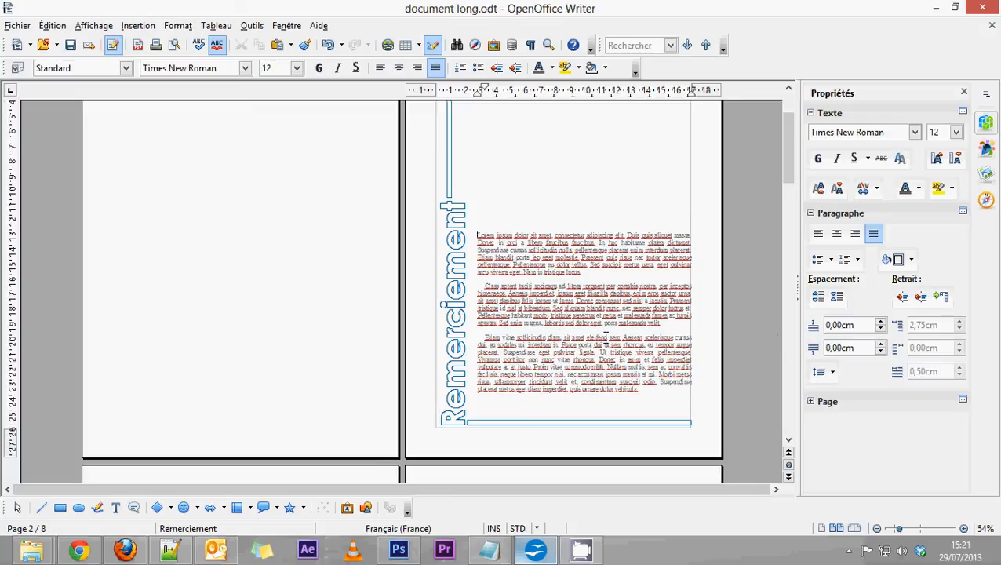
{"action": "key", "text": "ctrl+z"}
{"action": "key", "text": "ctrl+z"}
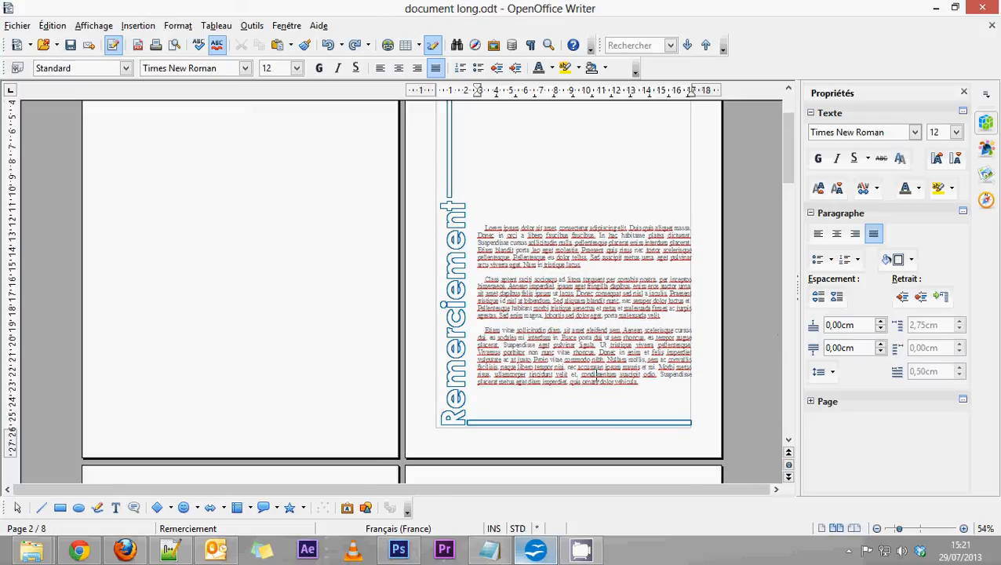
{"action": "scroll", "coordinate": [596, 374], "scroll_direction": "down", "scroll_amount": 2}
{"action": "scroll", "coordinate": [663, 345], "scroll_direction": "up", "scroll_amount": 5}
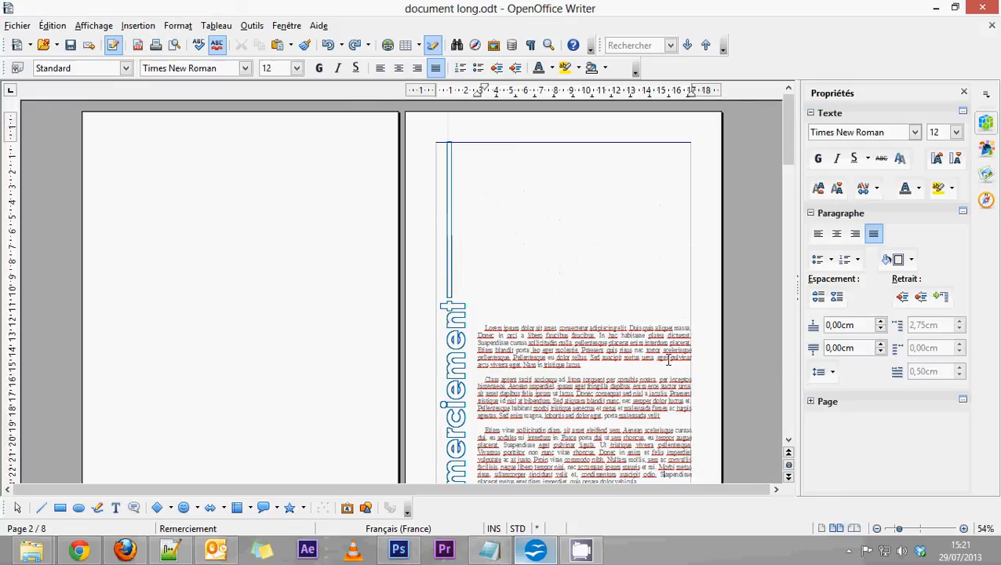
{"action": "scroll", "coordinate": [667, 359], "scroll_direction": "down", "scroll_amount": 5}
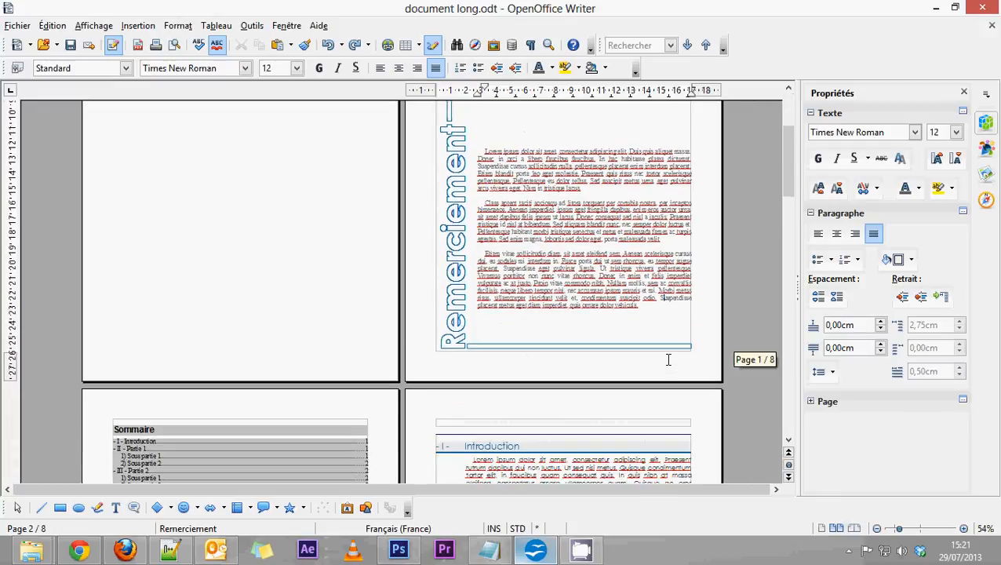
{"action": "scroll", "coordinate": [667, 359], "scroll_direction": "up", "scroll_amount": 4}
{"action": "scroll", "coordinate": [659, 355], "scroll_direction": "down", "scroll_amount": 3}
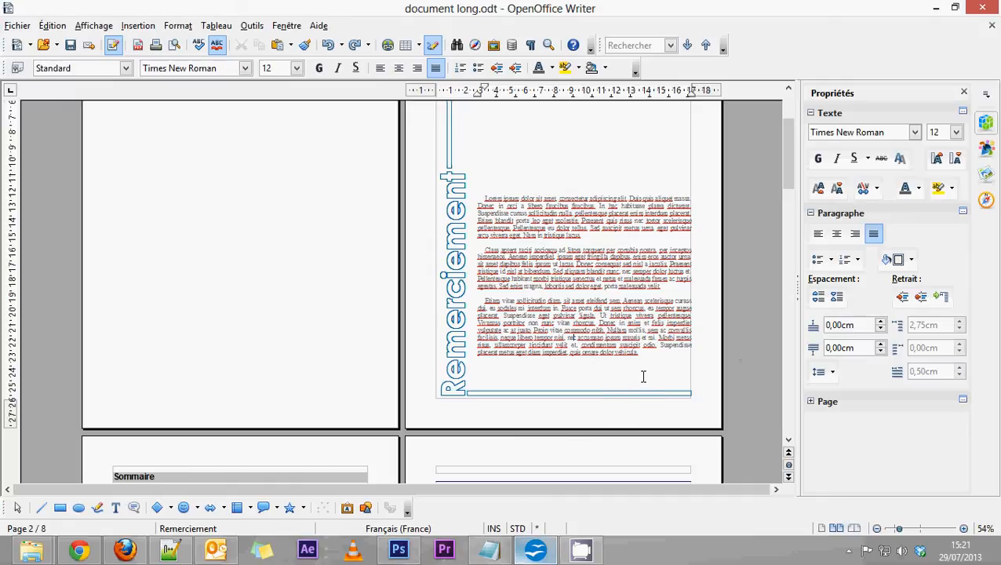
Insert the image Elementary_OpenOffice_Splash_by_lehighost.jpg in the blank area above the text and move it just below the page's upper border
{"action": "scroll", "coordinate": [537, 364], "scroll_direction": "up", "scroll_amount": 1}
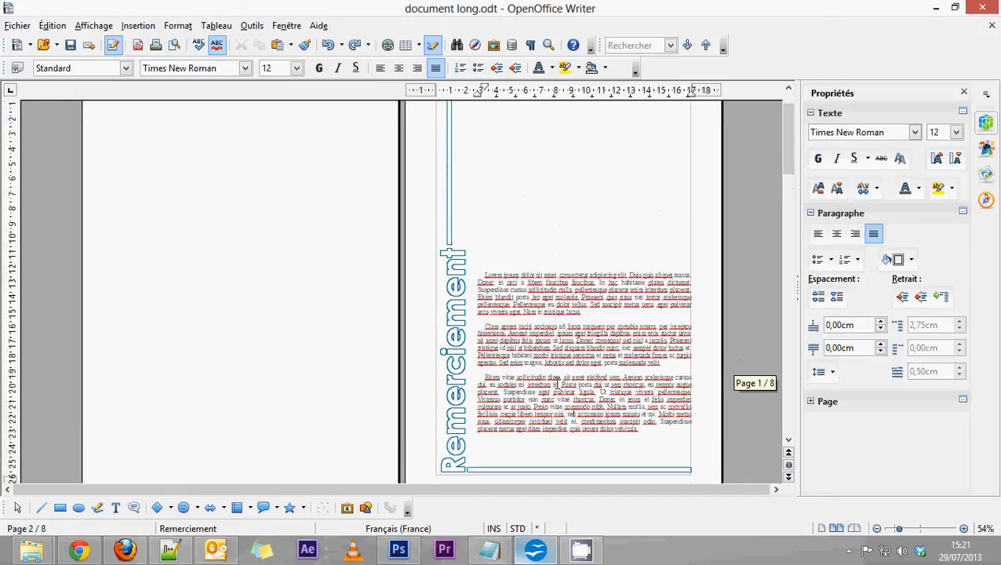
{"action": "scroll", "coordinate": [539, 380], "scroll_direction": "up", "scroll_amount": 2}
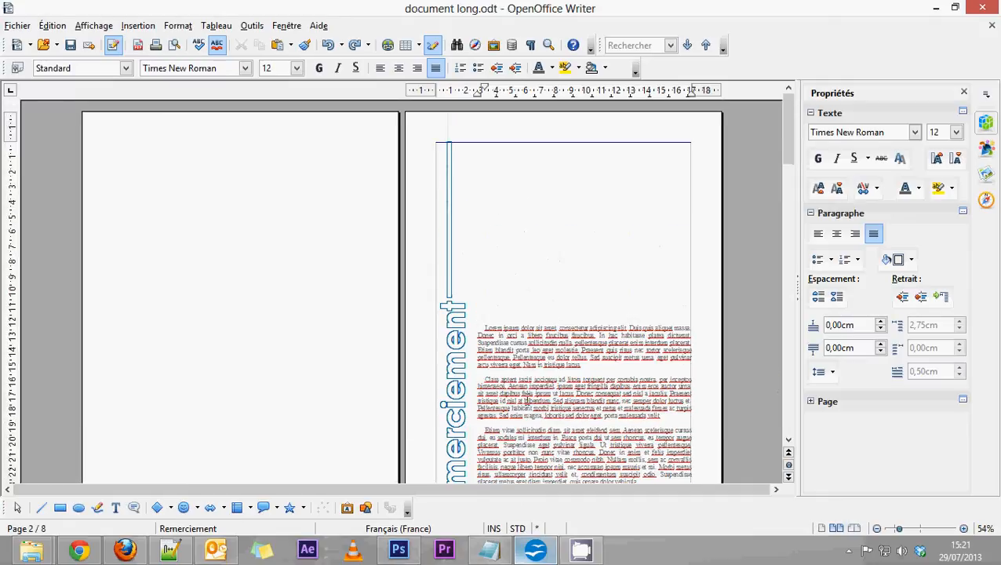
{"action": "scroll", "coordinate": [524, 398], "scroll_direction": "down", "scroll_amount": 1}
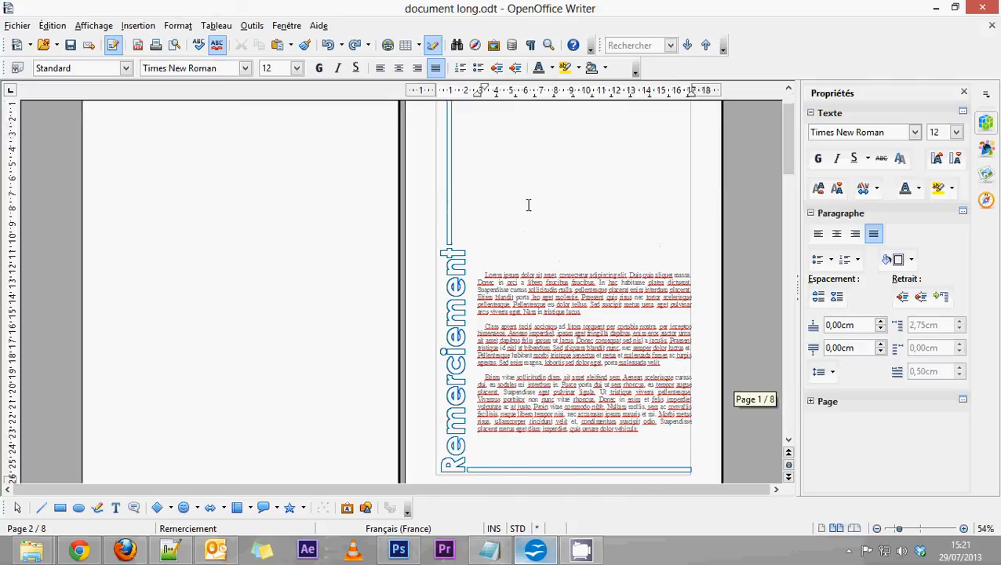
{"action": "scroll", "coordinate": [528, 205], "scroll_direction": "up", "scroll_amount": 1}
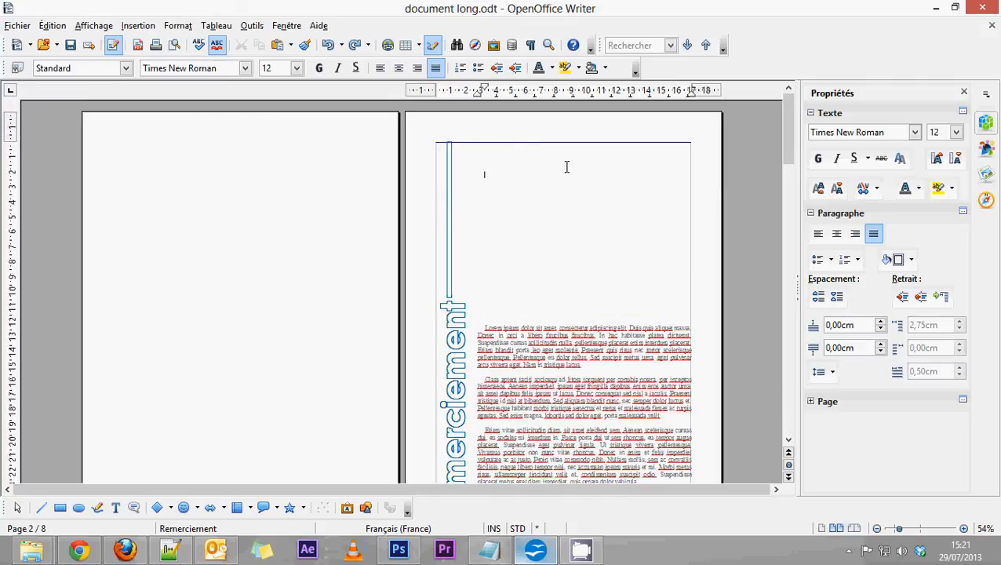
{"action": "left_click", "coordinate": [146, 28]}
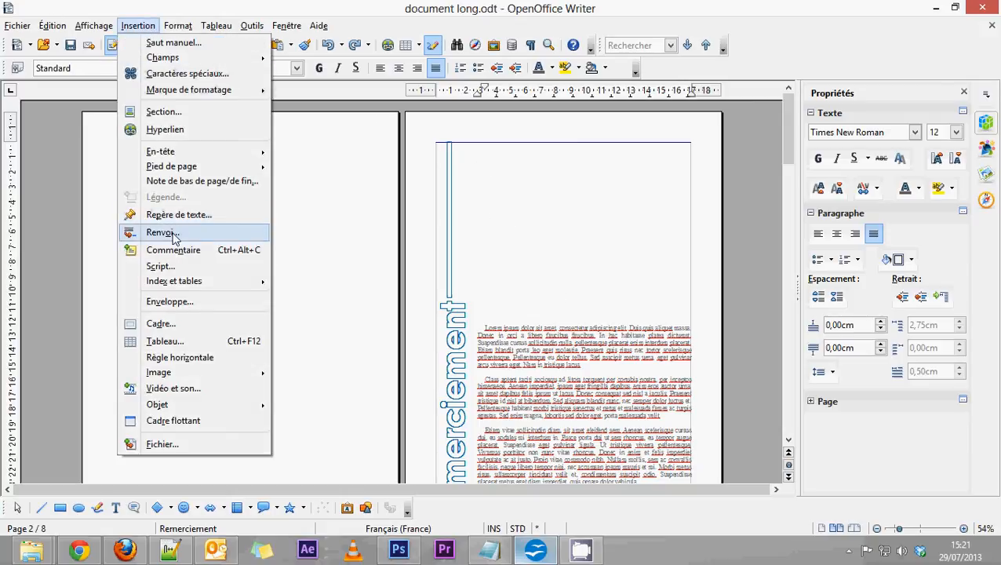
{"action": "mouse_move", "coordinate": [177, 375]}
{"action": "left_click", "coordinate": [359, 372]}
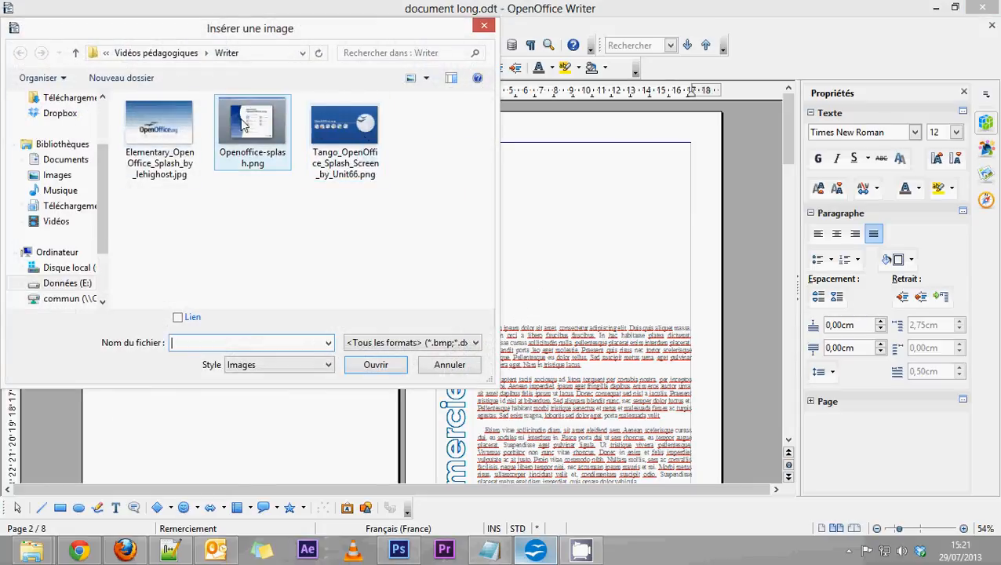
{"action": "double_click", "coordinate": [159, 129]}
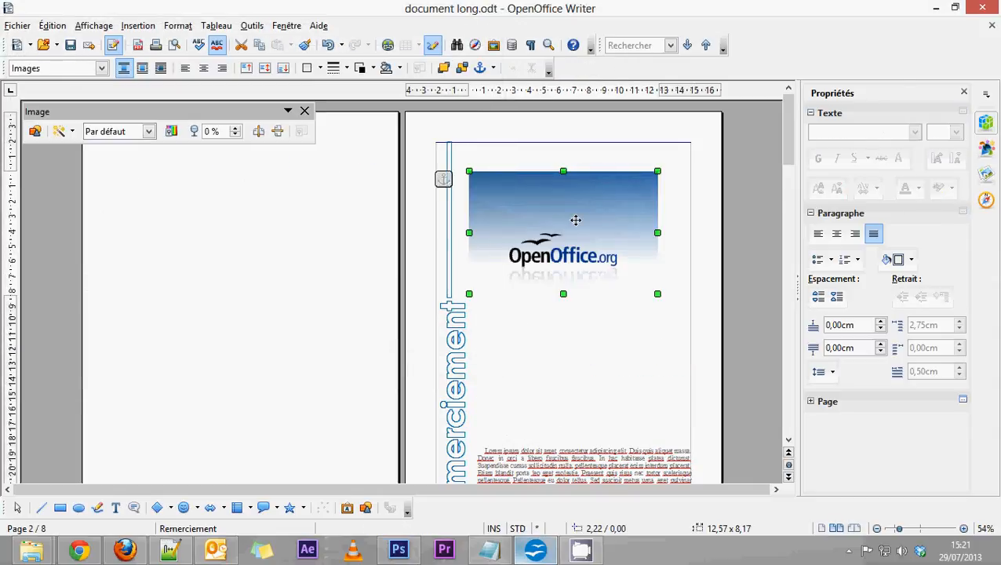
{"action": "left_click_drag", "start_coordinate": [575, 221], "coordinate": [592, 202]}
Delete the surplus blank lines between the image and the first paragraph so the text moves back up beside the rotated title
{"action": "left_click_drag", "start_coordinate": [512, 324], "coordinate": [505, 400]}
{"action": "key", "text": "Delete"}
{"action": "left_click_drag", "start_coordinate": [493, 308], "coordinate": [495, 338]}
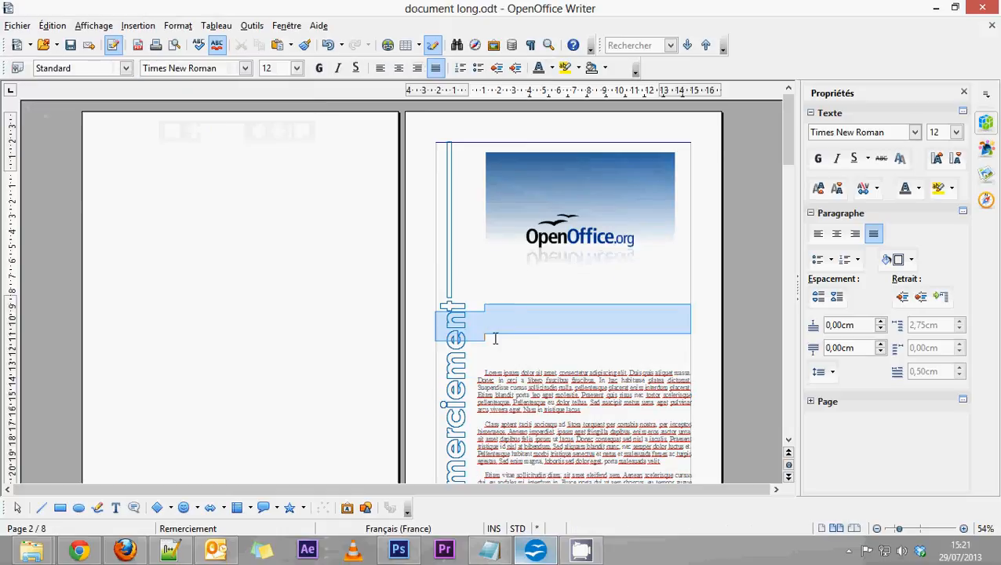
{"action": "key", "text": "Delete"}
{"action": "scroll", "coordinate": [495, 338], "scroll_direction": "down", "scroll_amount": 2}
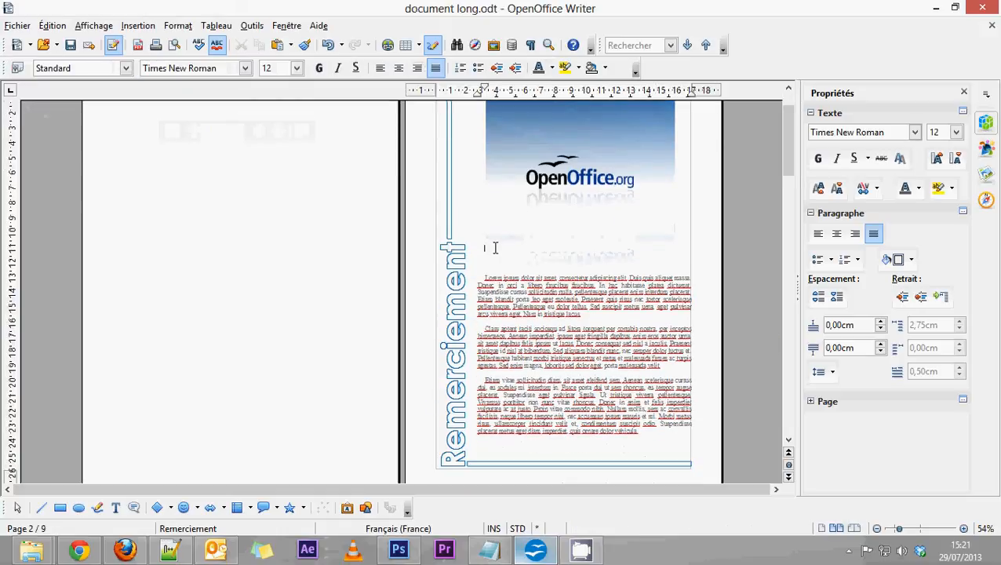
{"action": "key", "text": "Delete"}
{"action": "key", "text": "Delete"}
{"action": "mouse_move", "coordinate": [492, 251]}
{"action": "left_mouse_down"}
{"action": "mouse_move", "coordinate": [482, 216]}
{"action": "mouse_move", "coordinate": [473, 229]}
{"action": "mouse_move", "coordinate": [483, 241]}
{"action": "left_mouse_up"}
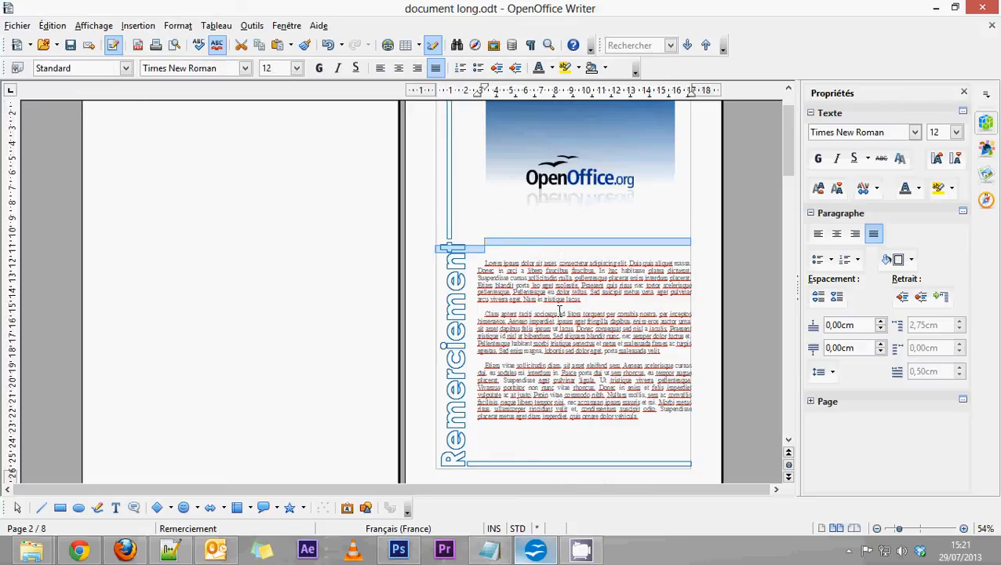
{"action": "key", "text": "Delete"}
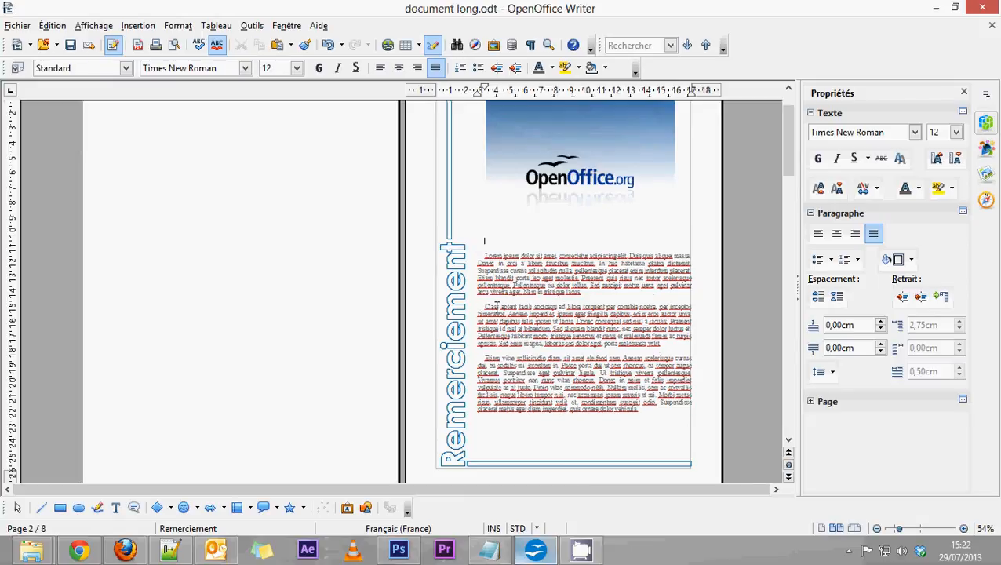
Insert two blank lines above the first paragraph to widen the gap below the image
{"action": "key", "text": "Return"}
{"action": "key", "text": "Return"}
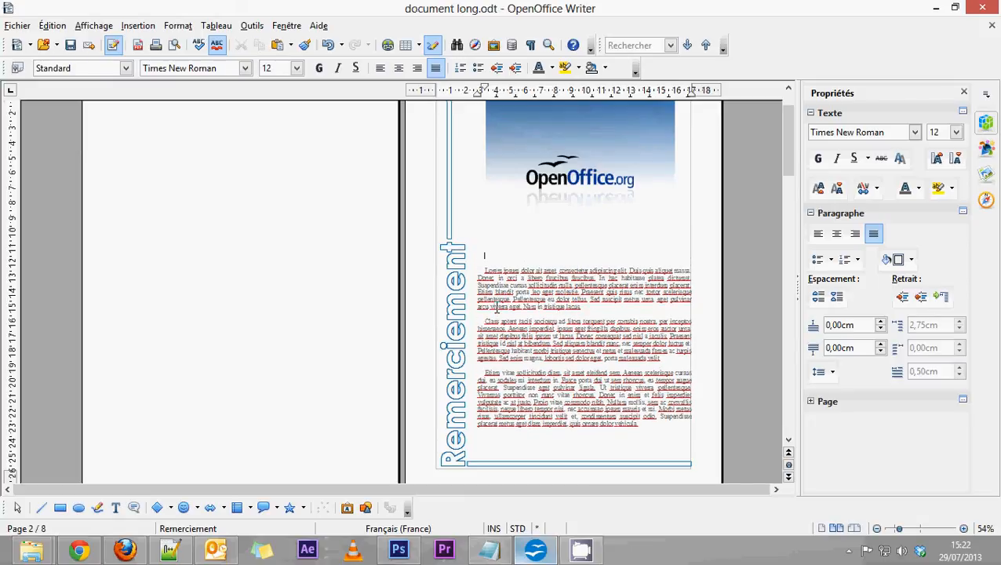
{"action": "scroll", "coordinate": [496, 307], "scroll_direction": "up", "scroll_amount": 2}
{"action": "left_click", "coordinate": [565, 259]}
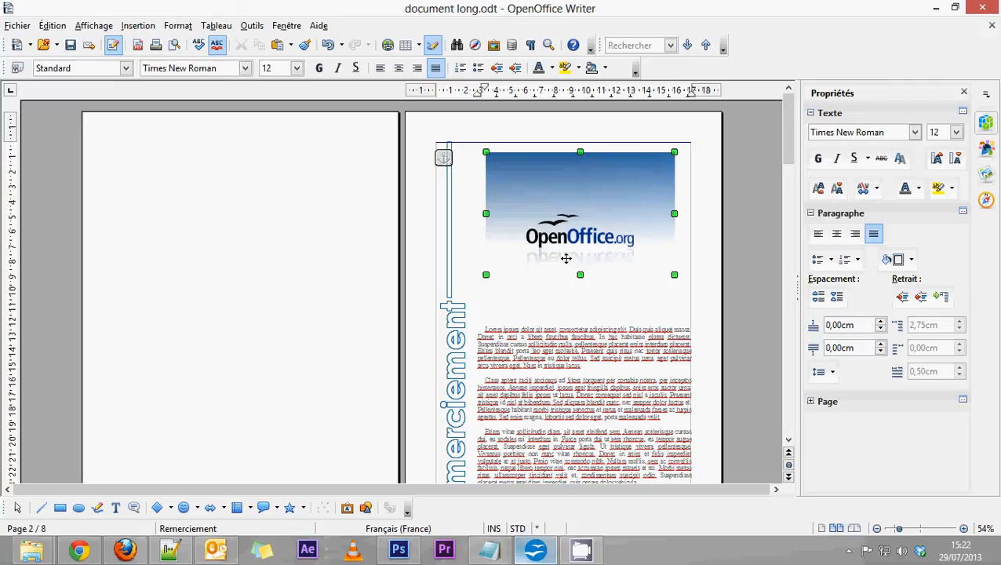
{"action": "left_click", "coordinate": [469, 214]}
Check the layout of the image, text and rotated title on the "Remerciement" page against the table of contents and Introduction pages
{"action": "scroll", "coordinate": [539, 283], "scroll_direction": "down", "scroll_amount": 3}
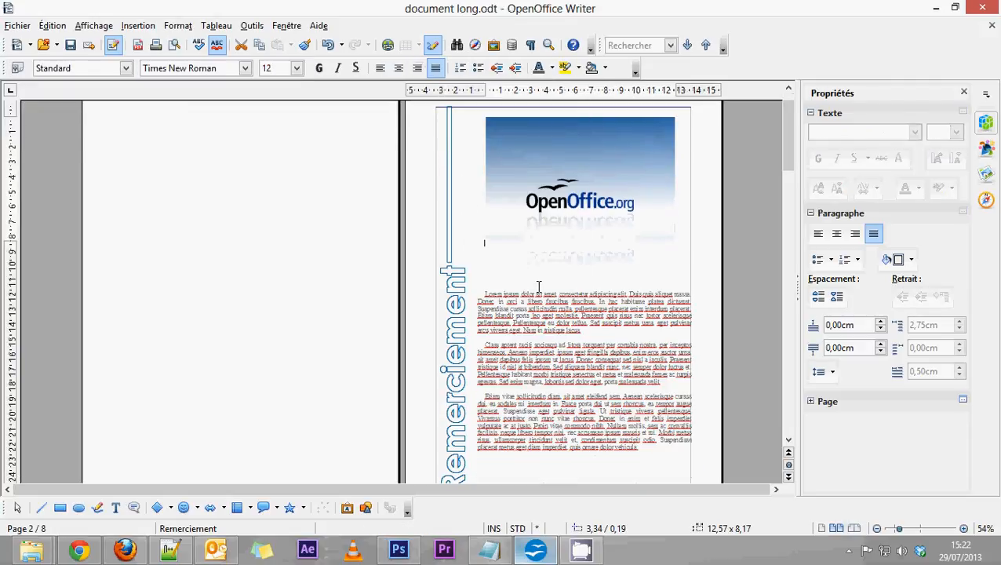
{"action": "scroll", "coordinate": [540, 284], "scroll_direction": "down", "scroll_amount": 4}
{"action": "scroll", "coordinate": [534, 286], "scroll_direction": "up", "scroll_amount": 7}
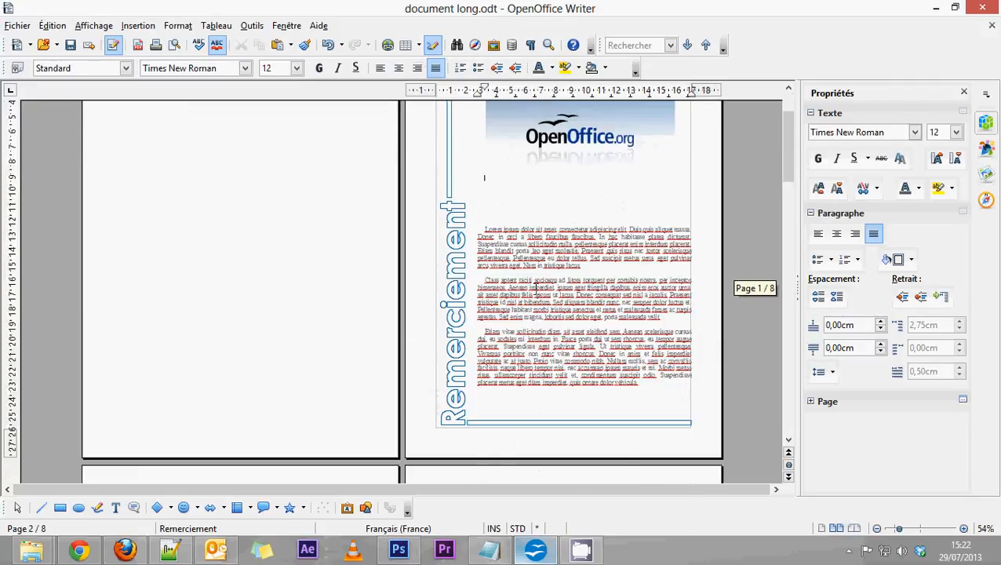
{"action": "scroll", "coordinate": [534, 286], "scroll_direction": "down", "scroll_amount": 3}
{"action": "scroll", "coordinate": [510, 300], "scroll_direction": "down", "scroll_amount": 12}
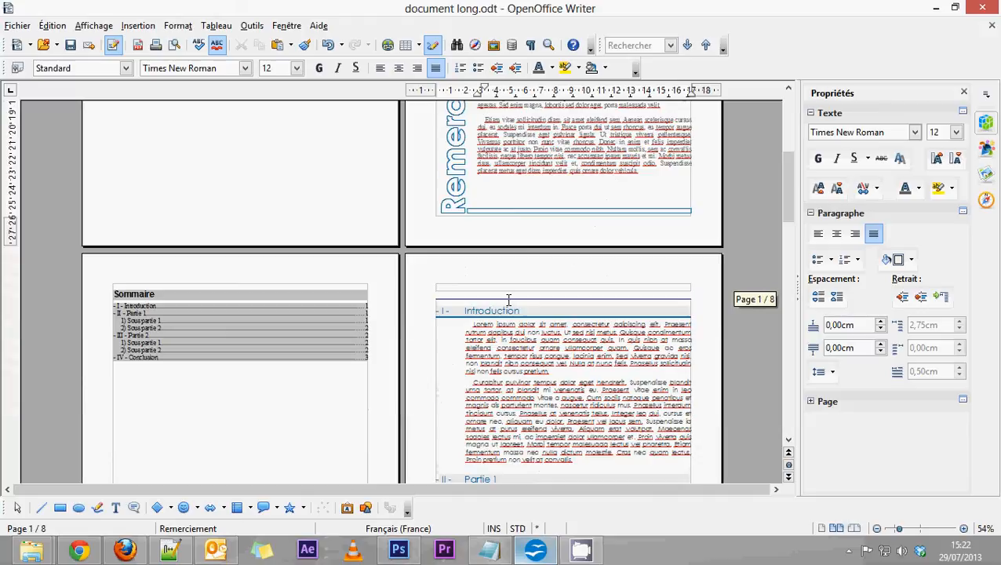
{"action": "scroll", "coordinate": [504, 297], "scroll_direction": "up", "scroll_amount": 10}
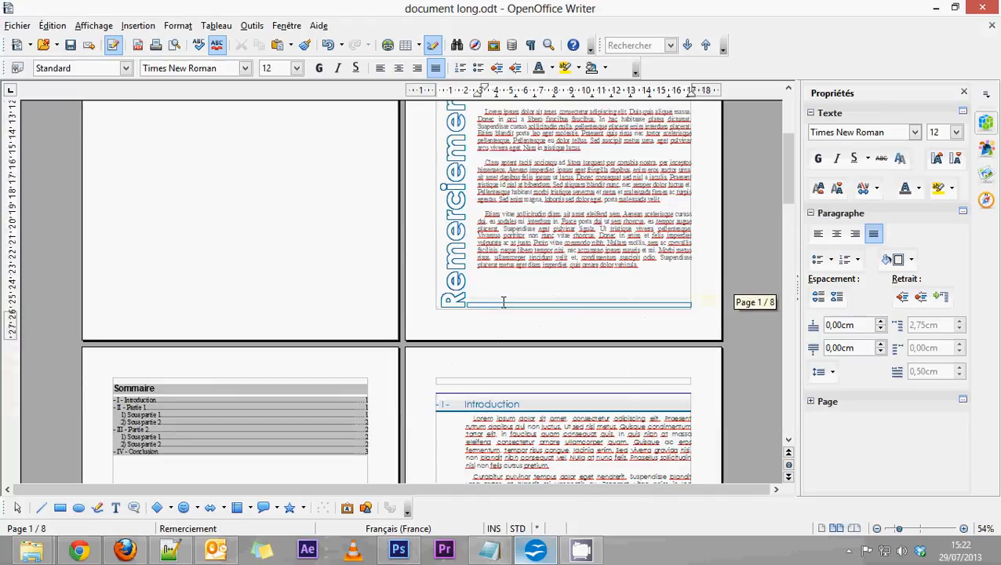
{"action": "left_click", "coordinate": [455, 275]}
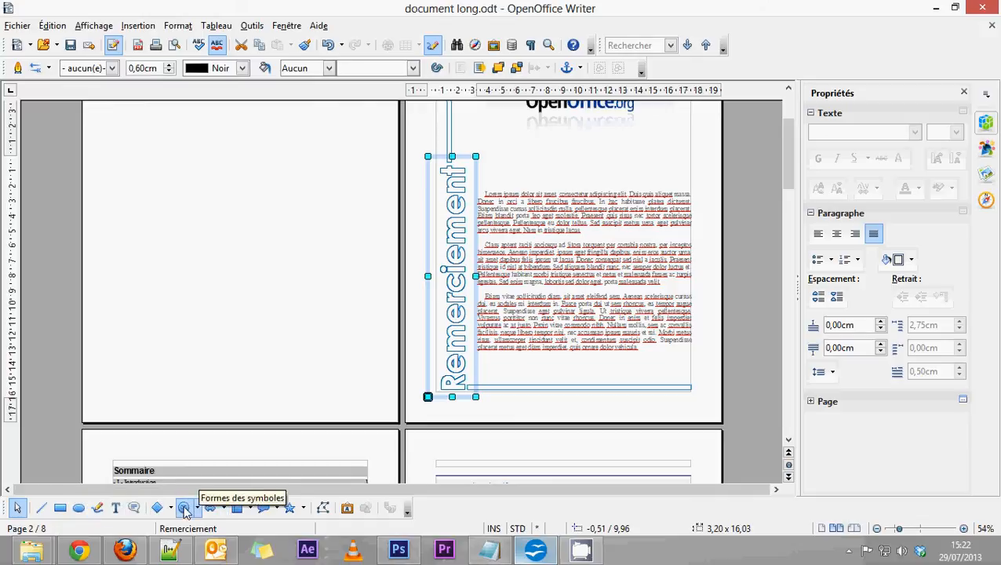
{"action": "left_click", "coordinate": [558, 344]}
{"action": "scroll", "coordinate": [529, 325], "scroll_direction": "up", "scroll_amount": 2}
{"action": "scroll", "coordinate": [529, 321], "scroll_direction": "up", "scroll_amount": 2}
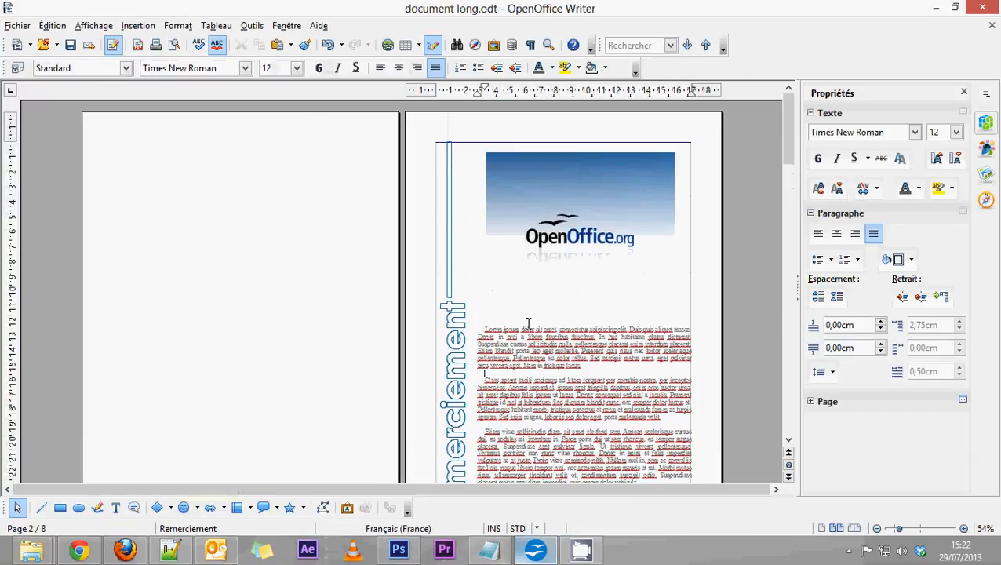
Review the whole document's layout from the "Remerciement" page through to the Conclusion and back
{"action": "scroll", "coordinate": [483, 415], "scroll_direction": "down", "scroll_amount": 8}
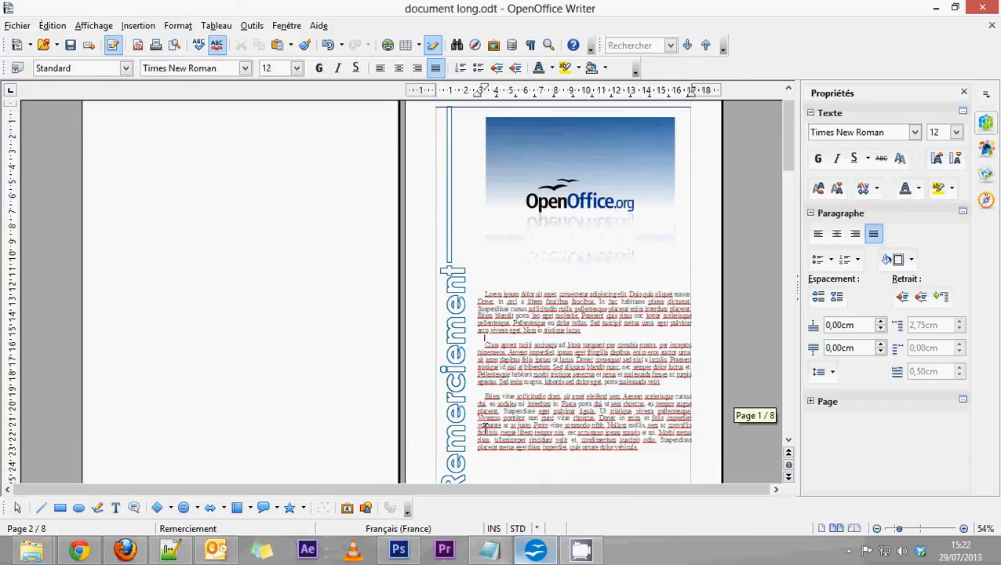
{"action": "scroll", "coordinate": [481, 414], "scroll_direction": "up", "scroll_amount": 7}
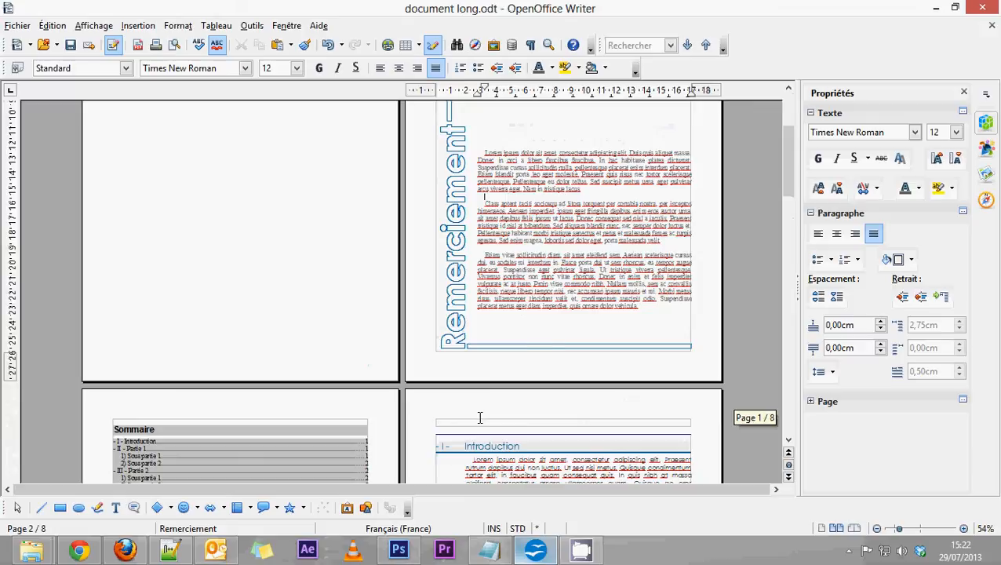
{"action": "scroll", "coordinate": [479, 419], "scroll_direction": "down", "scroll_amount": 10}
{"action": "scroll", "coordinate": [478, 421], "scroll_direction": "down", "scroll_amount": 10}
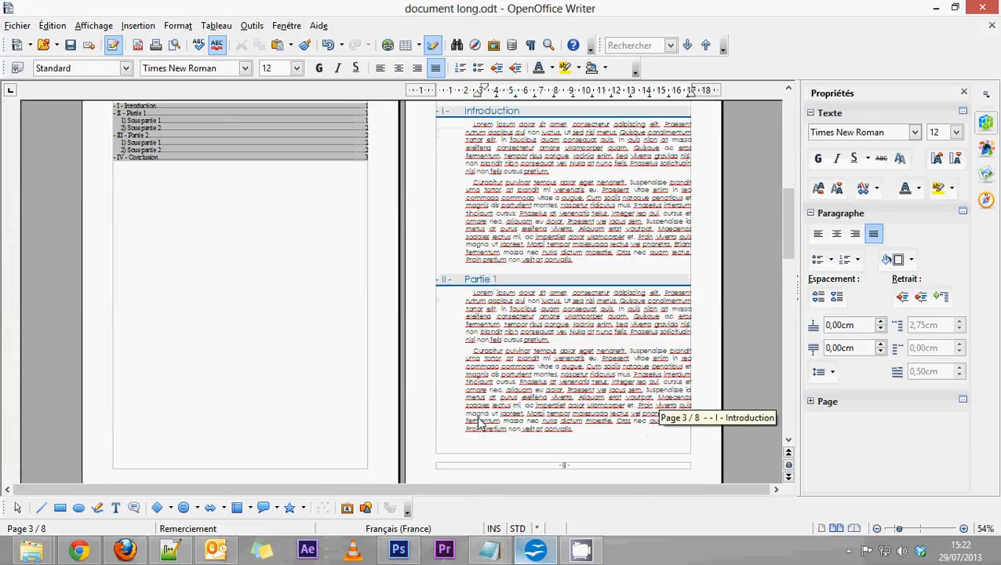
{"action": "scroll", "coordinate": [479, 419], "scroll_direction": "down", "scroll_amount": 10}
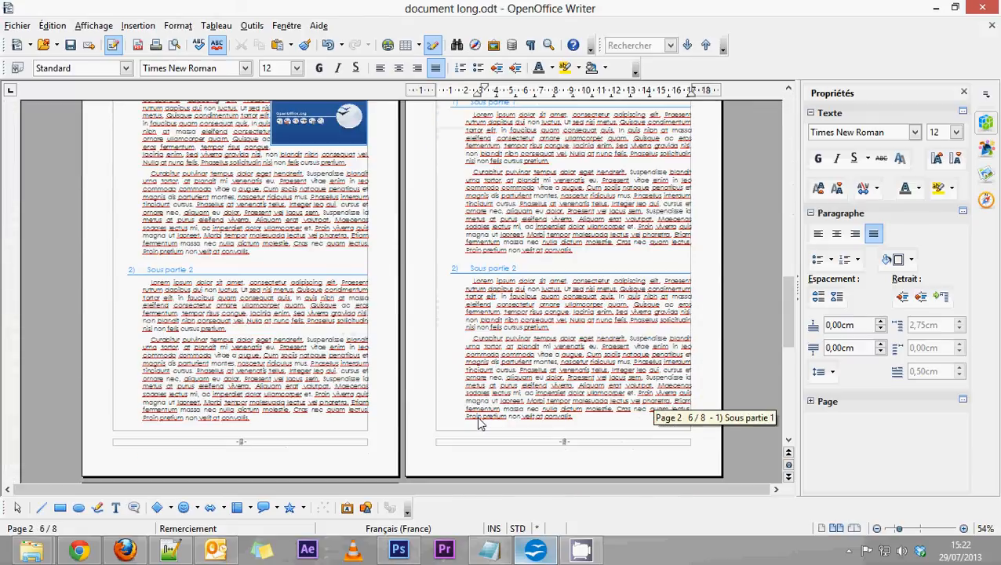
{"action": "scroll", "coordinate": [479, 421], "scroll_direction": "down", "scroll_amount": 3}
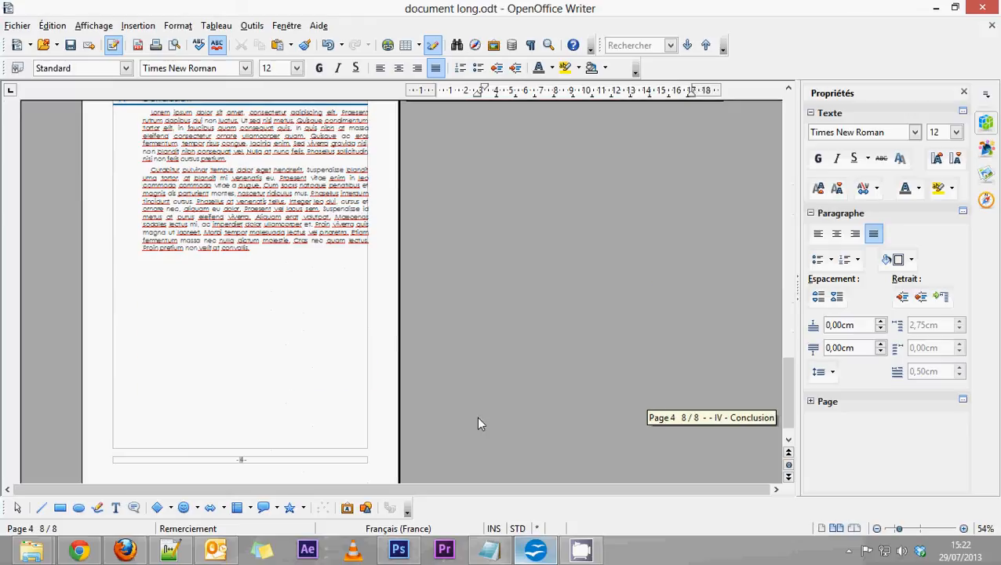
{"action": "scroll", "coordinate": [479, 422], "scroll_direction": "up", "scroll_amount": 6}
{"action": "scroll", "coordinate": [479, 421], "scroll_direction": "up", "scroll_amount": 15}
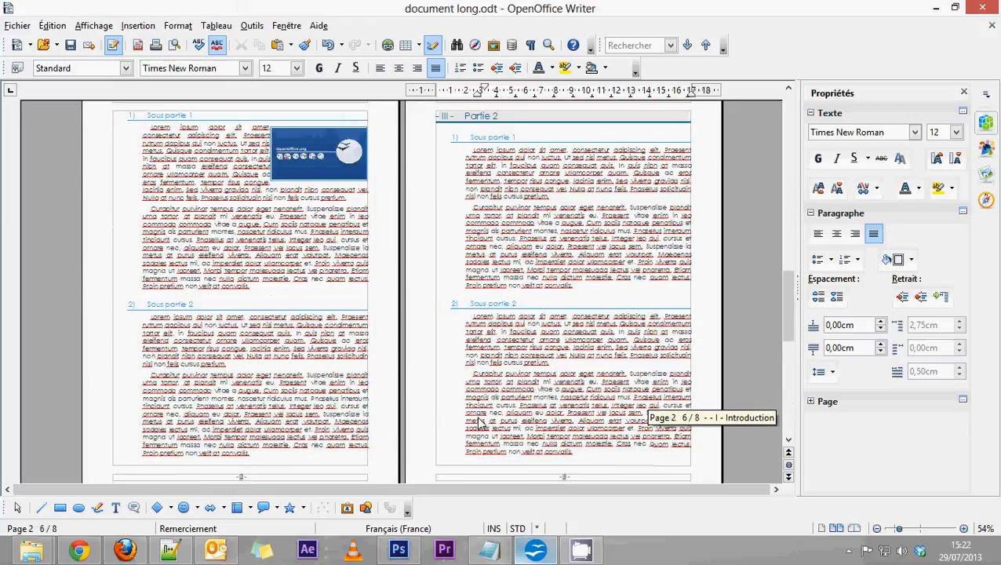
{"action": "scroll", "coordinate": [479, 420], "scroll_direction": "up", "scroll_amount": 6}
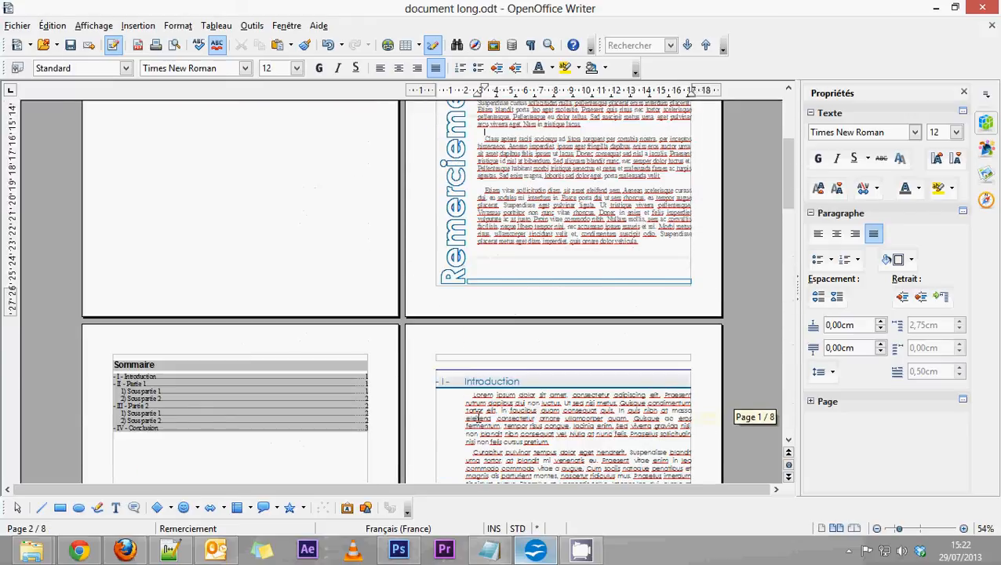